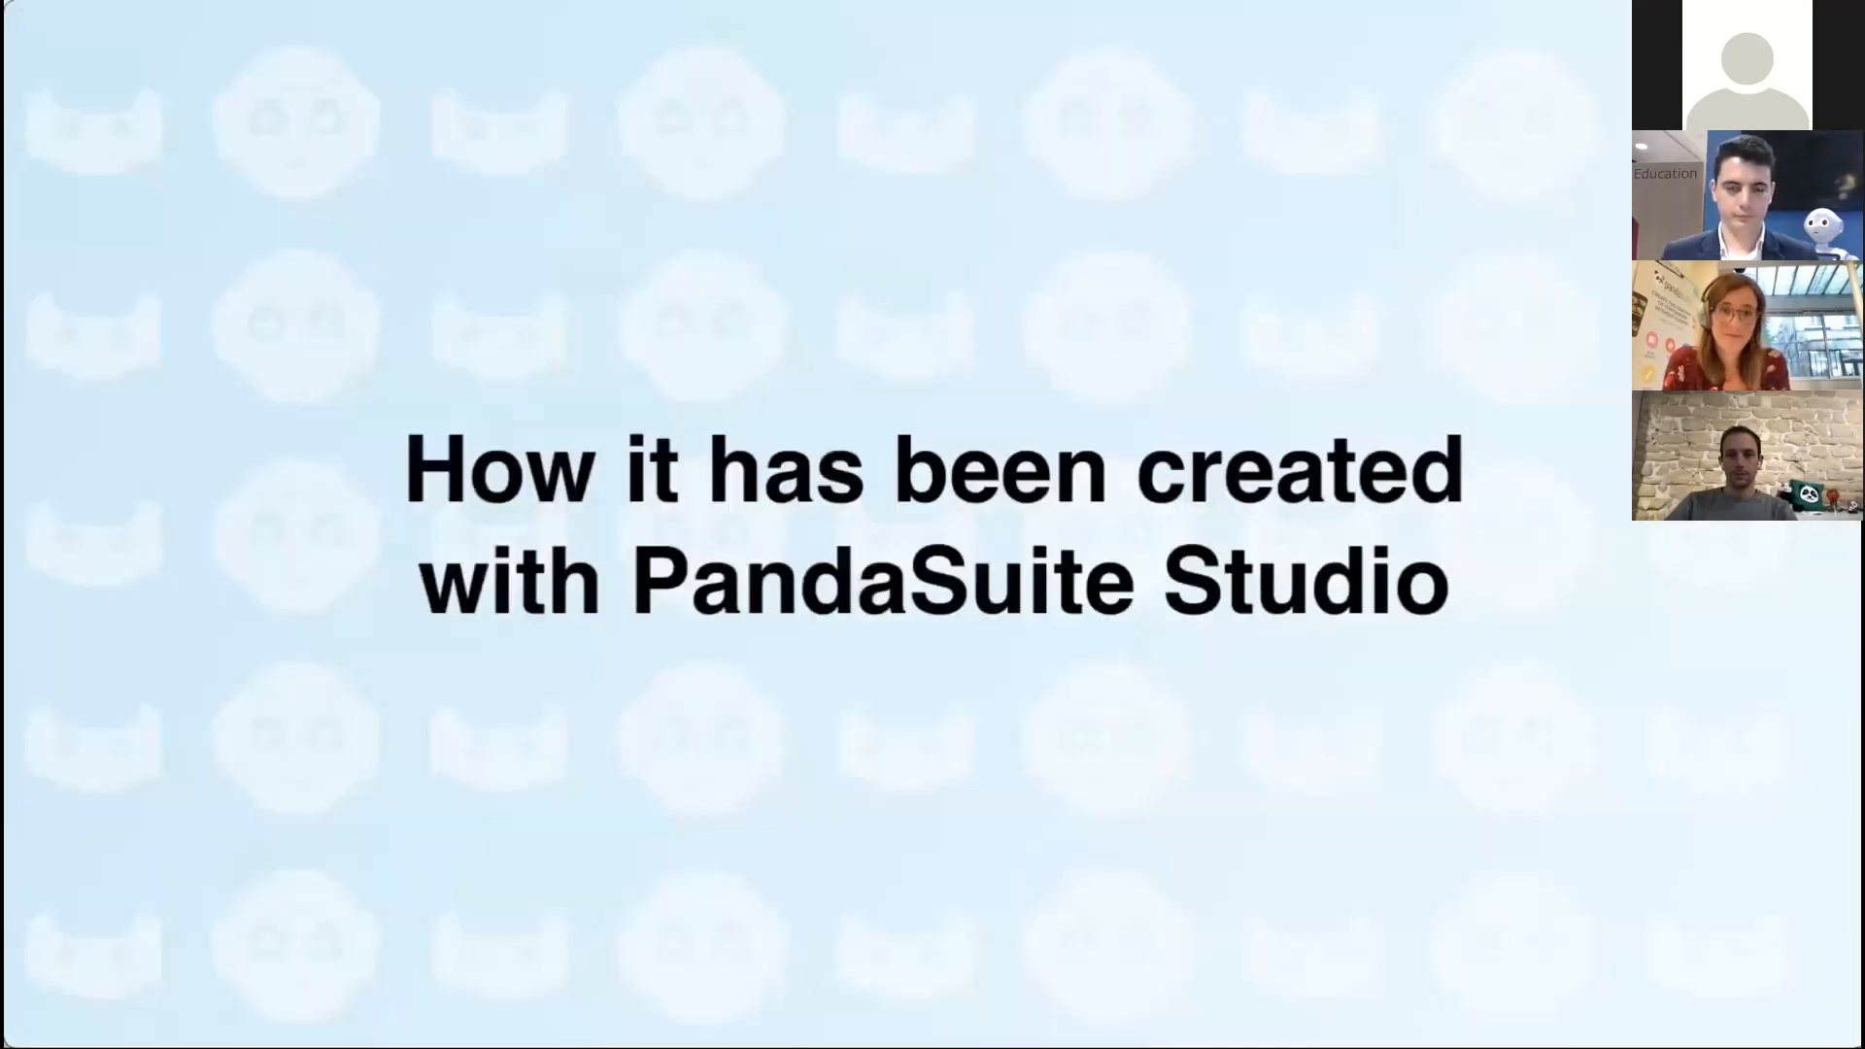
- Leave the presentation and switch to the SOFTBANK - PEPPER - DEMO project in PandaSuite Studio
{"action": "key", "text": "Escape"}
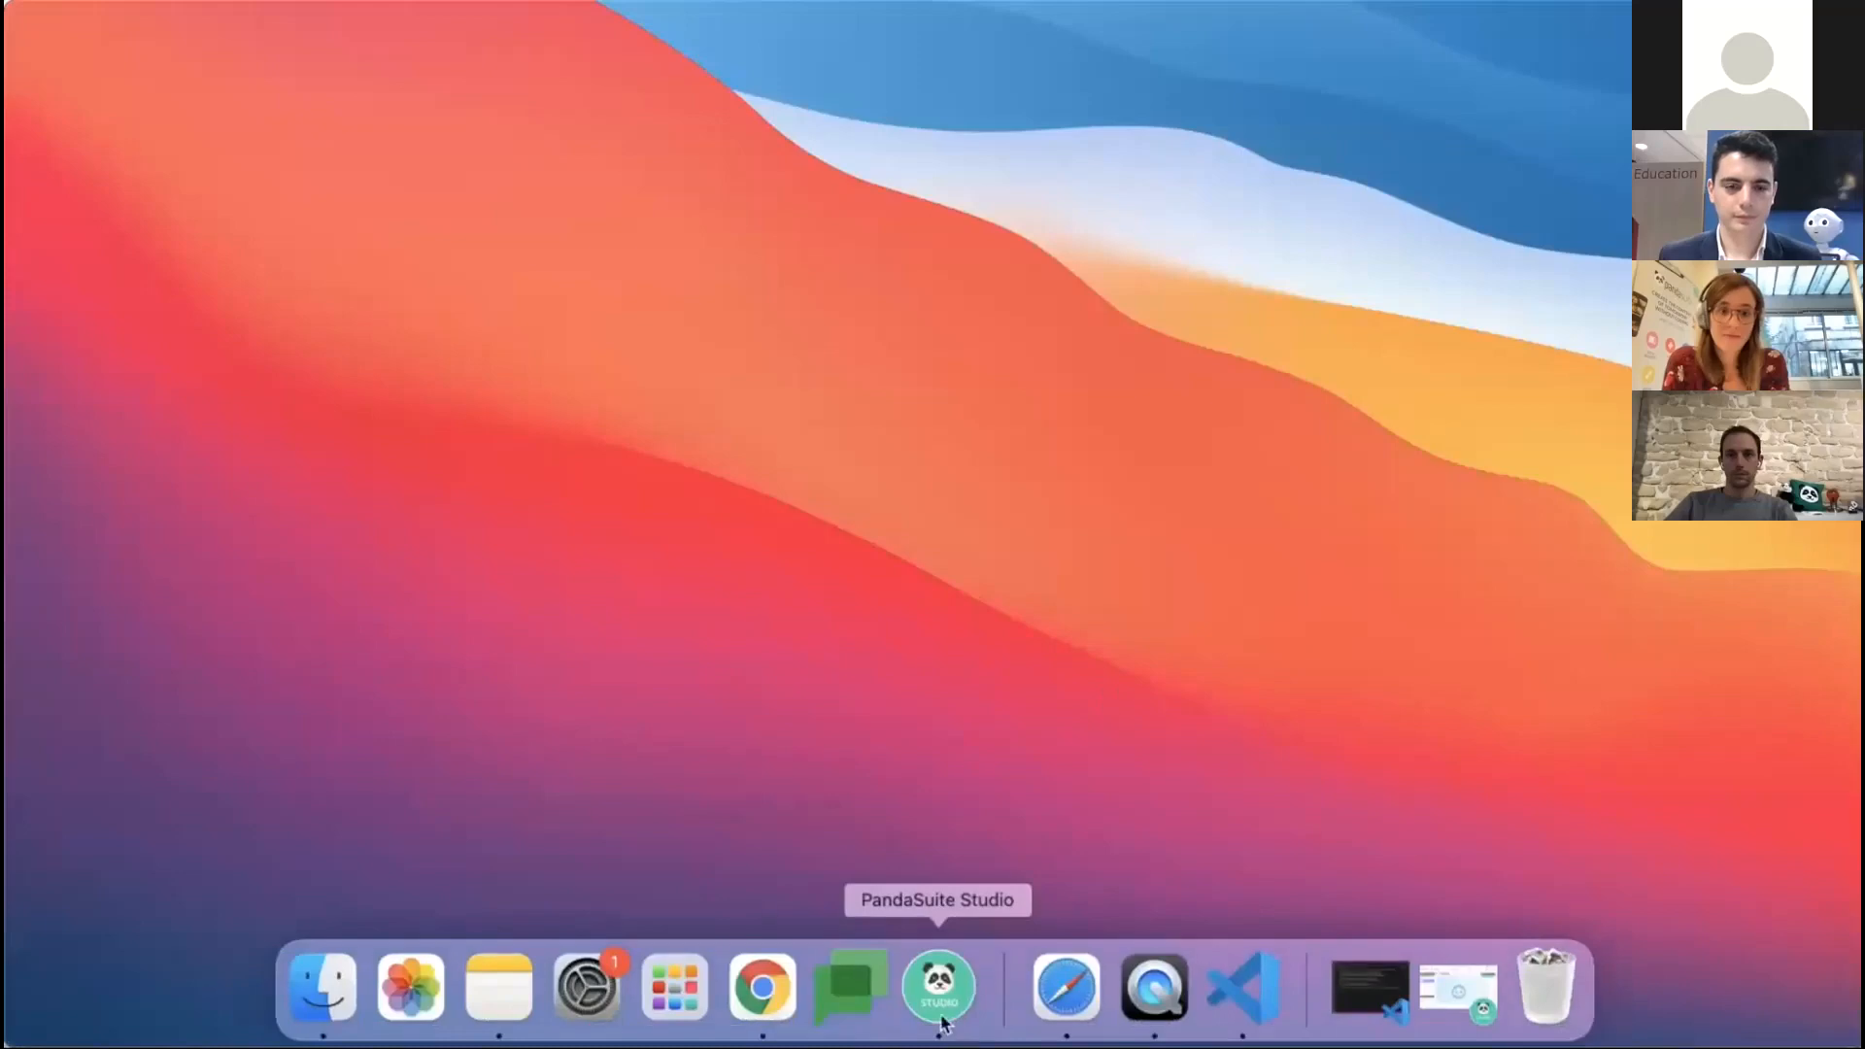
{"action": "left_click", "coordinate": [940, 1018]}
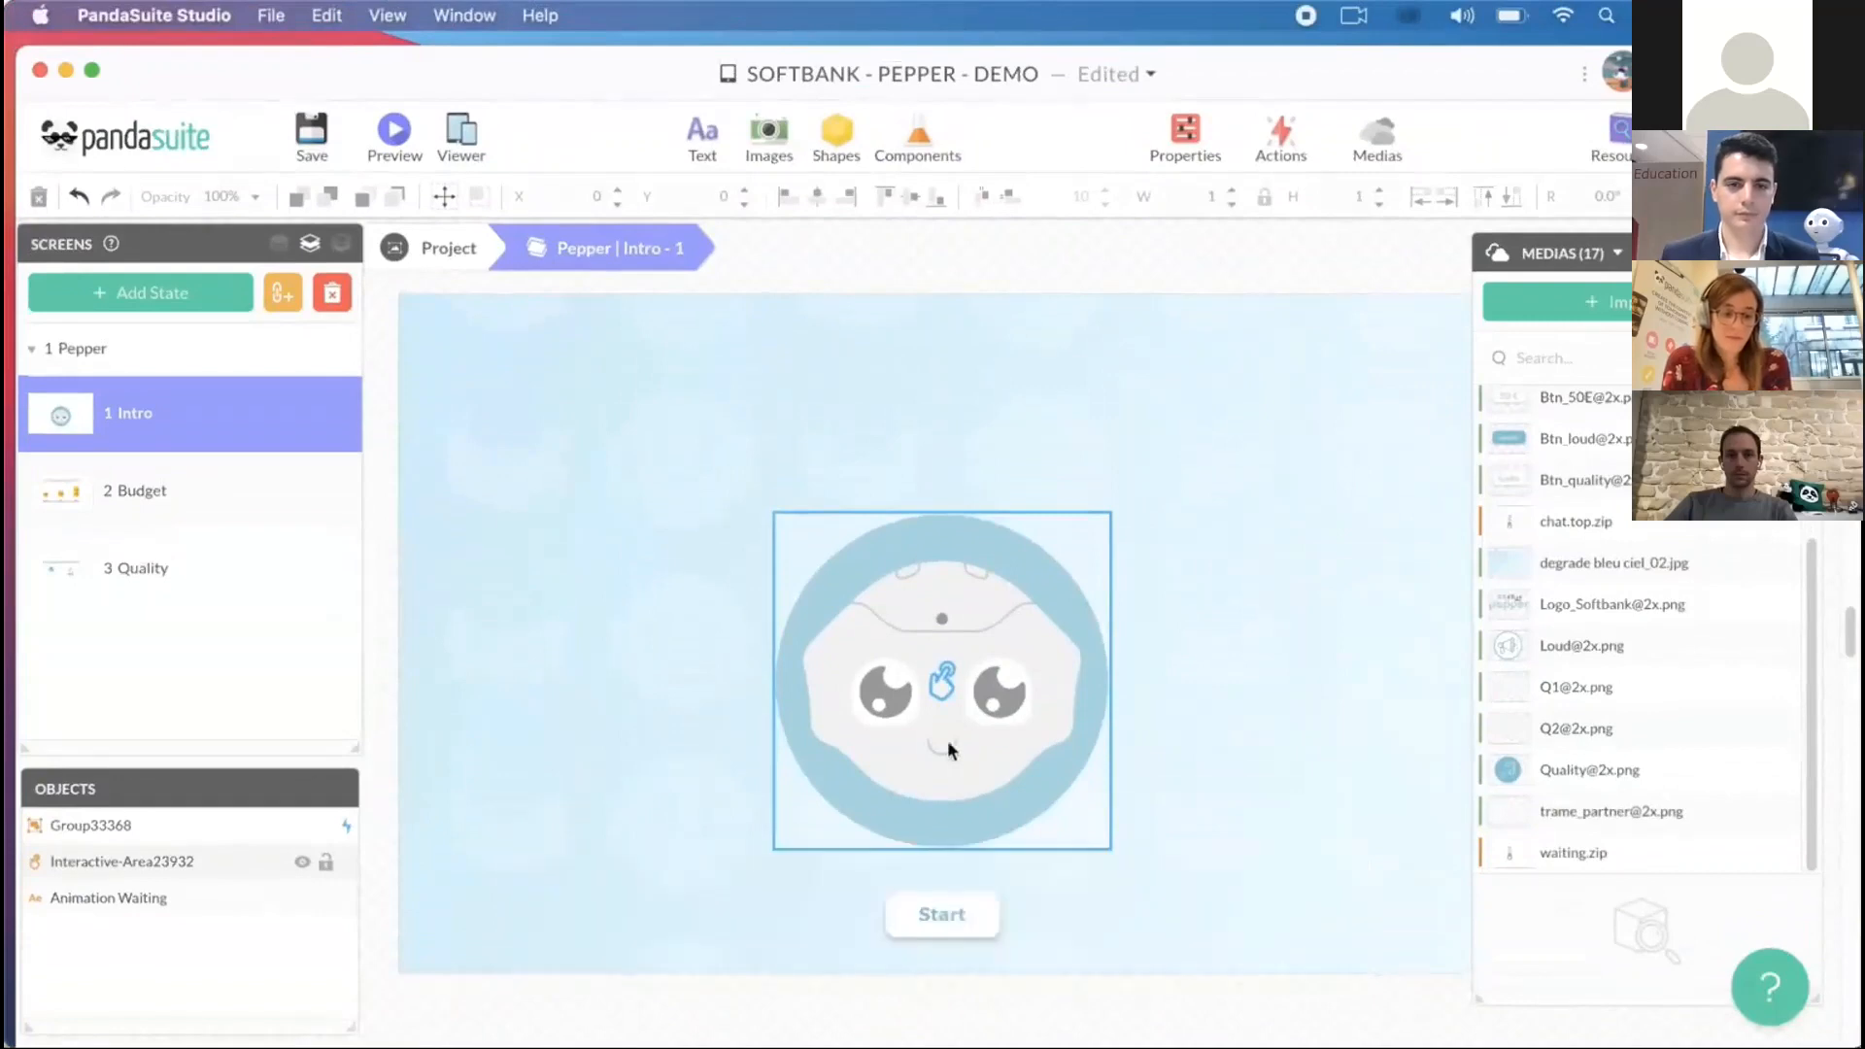
{"action": "left_click", "coordinate": [1368, 646]}
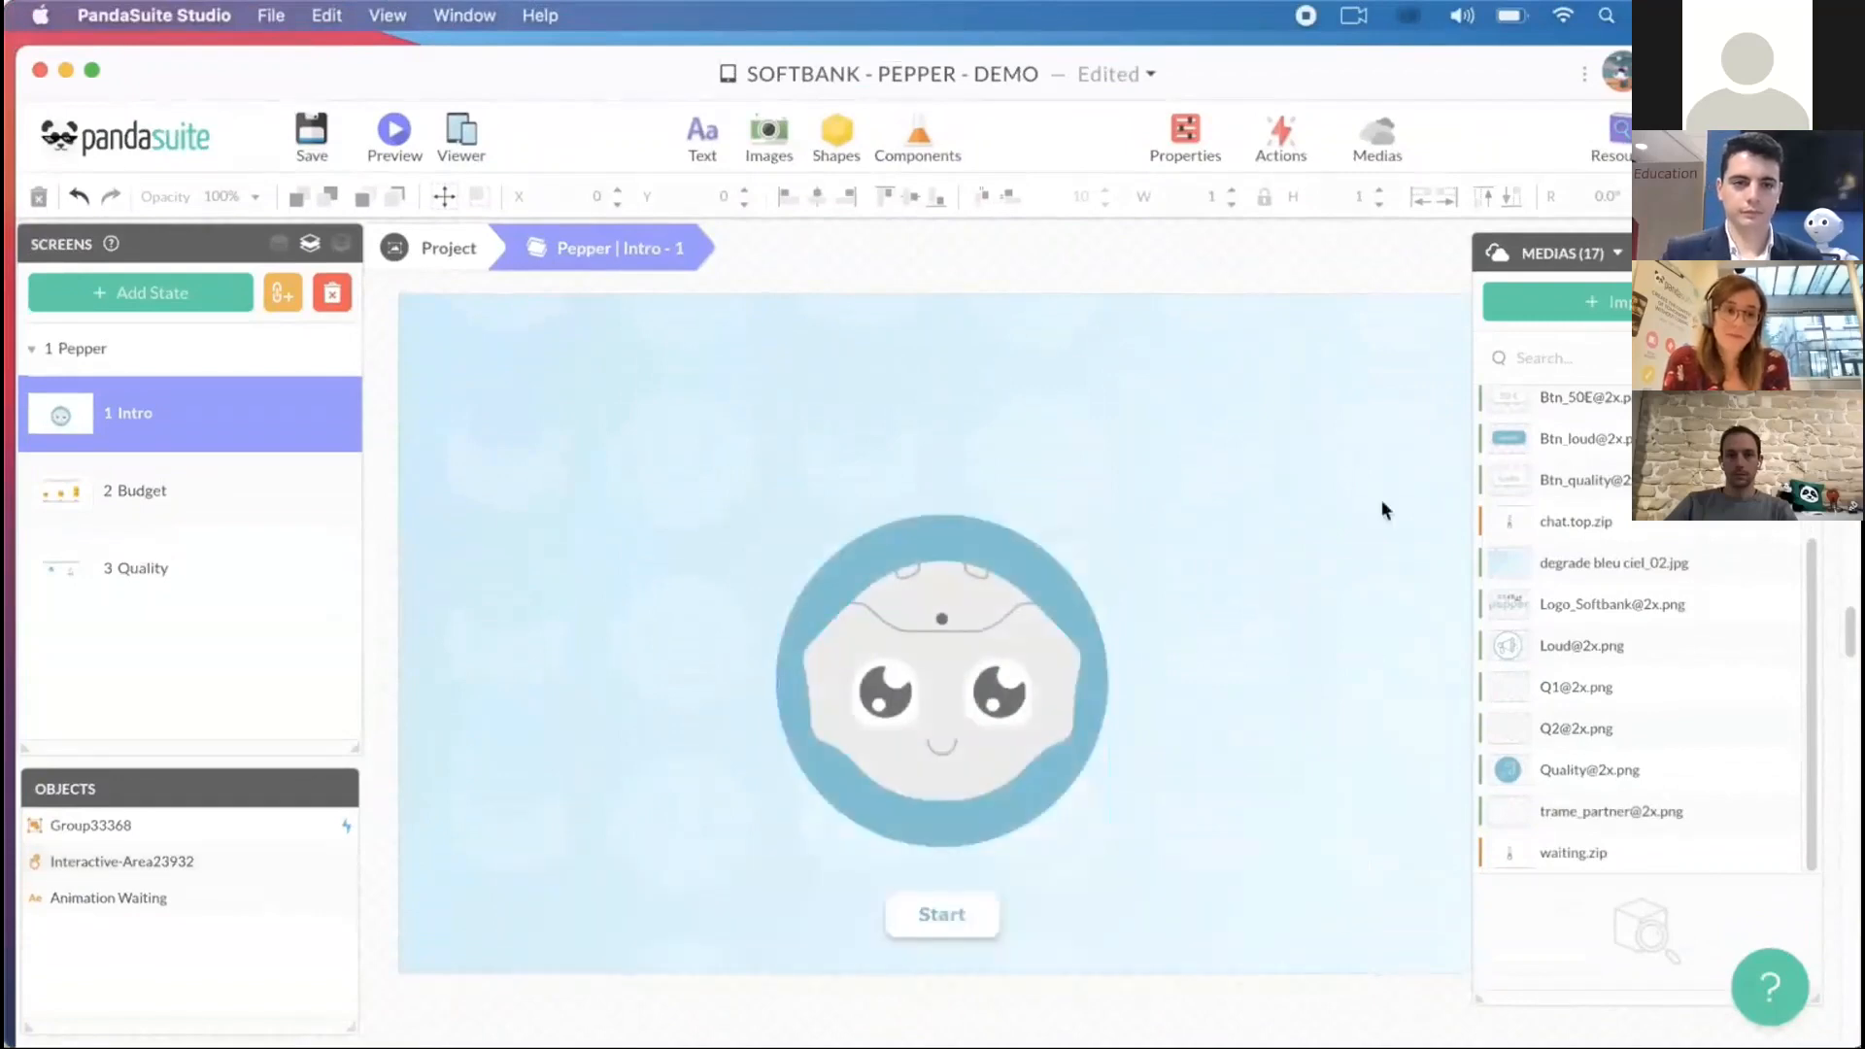
{"action": "scroll", "coordinate": [1672, 457], "scroll_direction": "up", "scroll_amount": 1}
{"action": "scroll", "coordinate": [1641, 632], "scroll_direction": "up", "scroll_amount": 1}
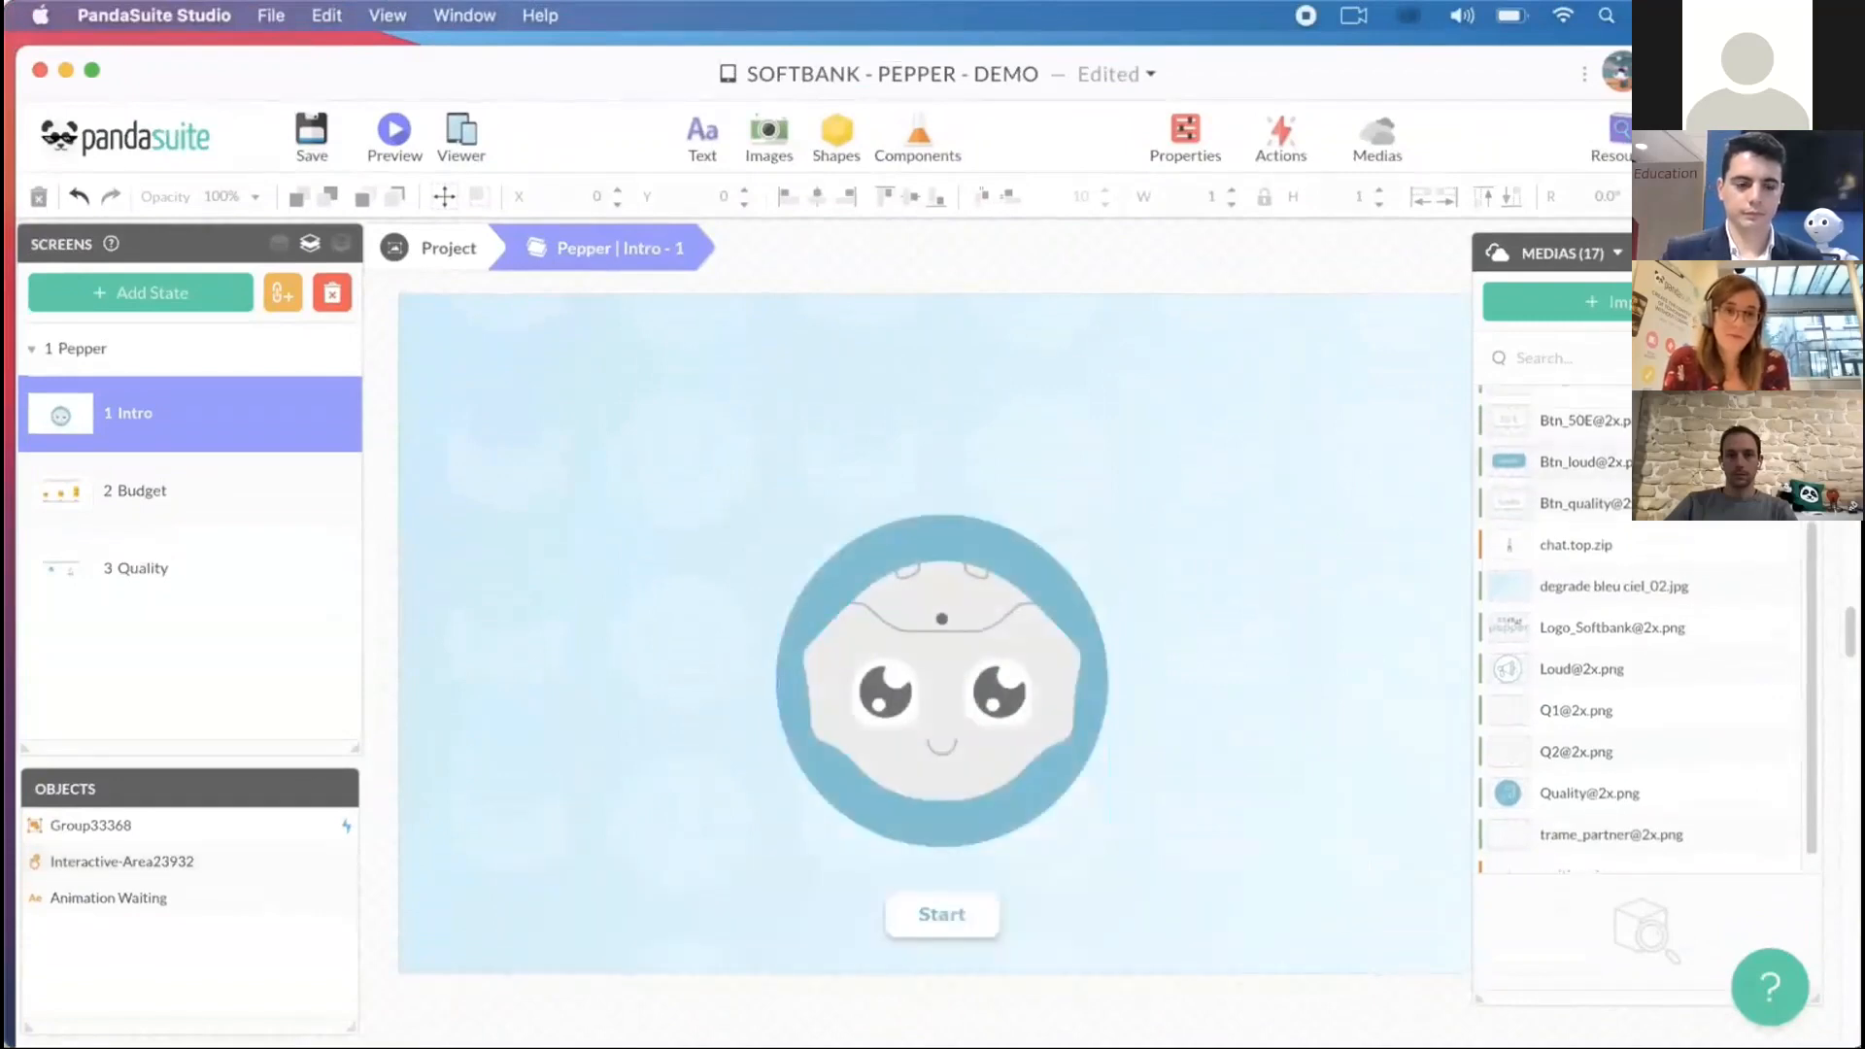
{"action": "scroll", "coordinate": [1641, 631], "scroll_direction": "down", "scroll_amount": 1}
{"action": "scroll", "coordinate": [1642, 632], "scroll_direction": "up", "scroll_amount": 5}
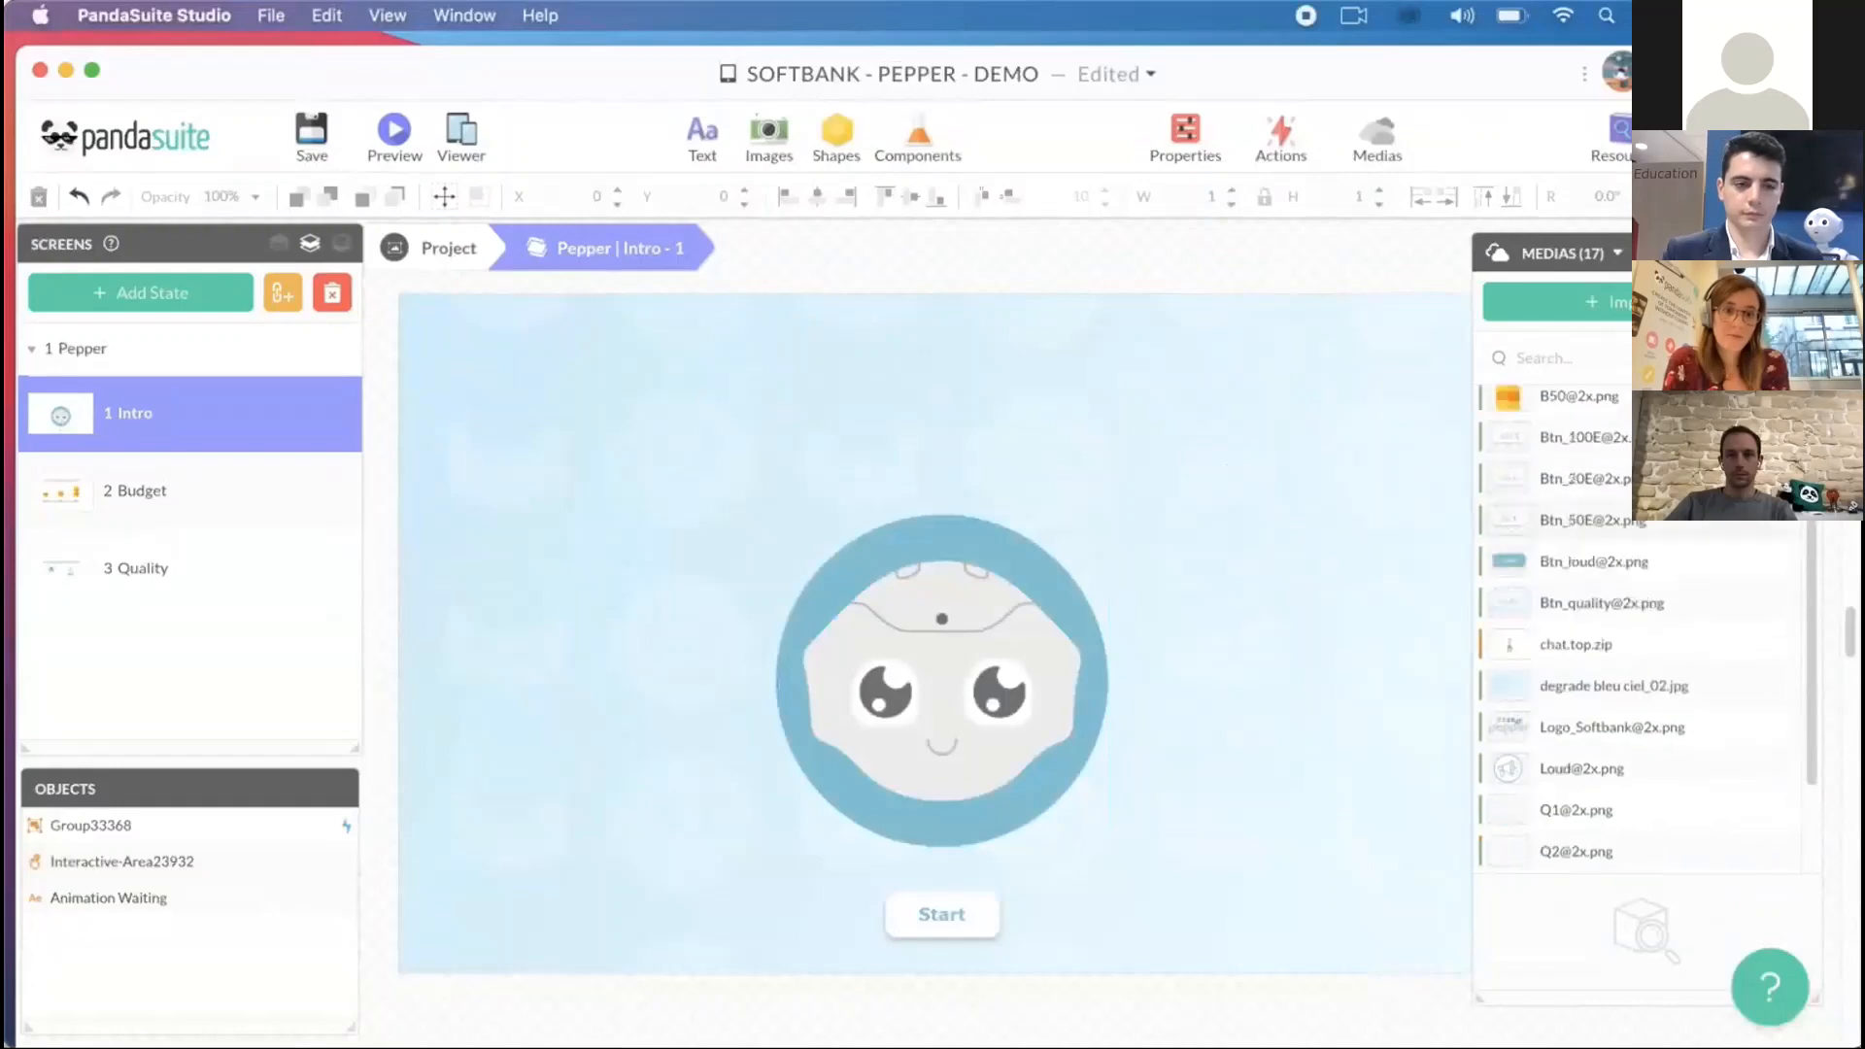
{"action": "scroll", "coordinate": [1505, 612], "scroll_direction": "down", "scroll_amount": 5}
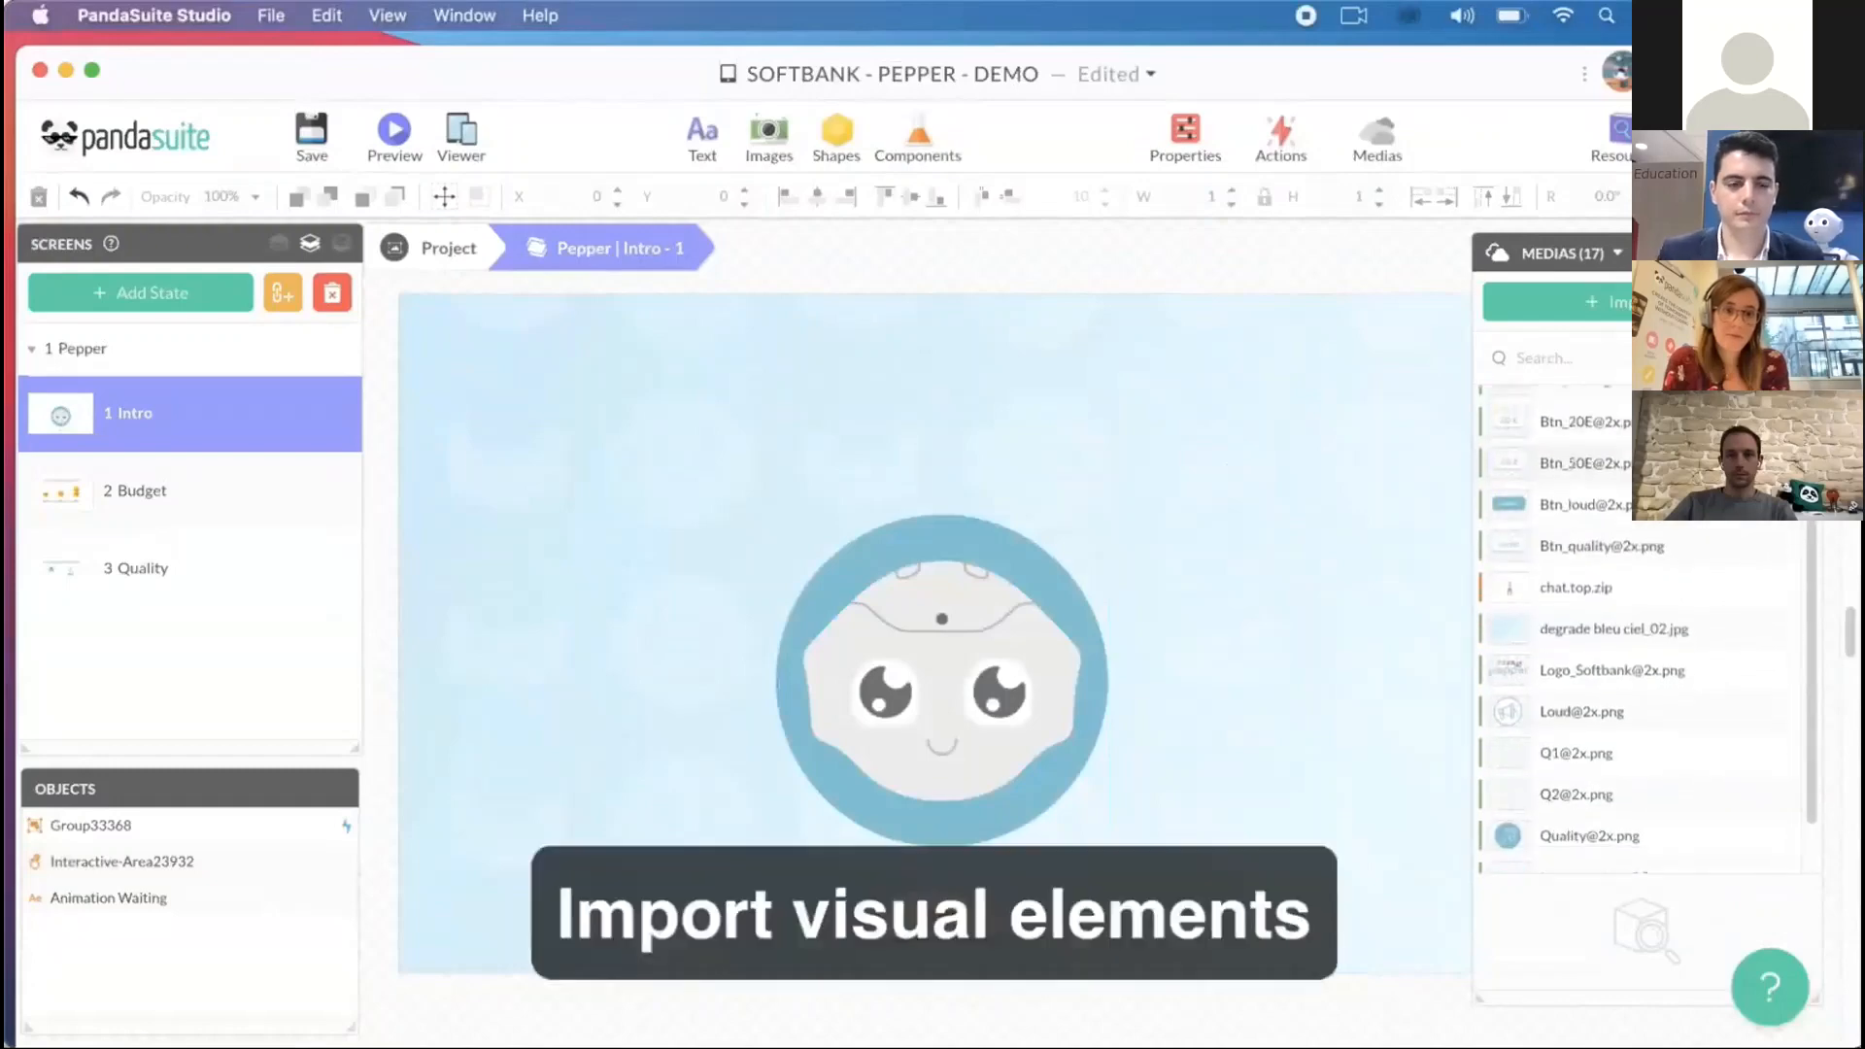
{"action": "left_click_drag", "start_coordinate": [1504, 610], "coordinate": [764, 330]}
{"action": "left_click_drag", "start_coordinate": [935, 388], "coordinate": [919, 390]}
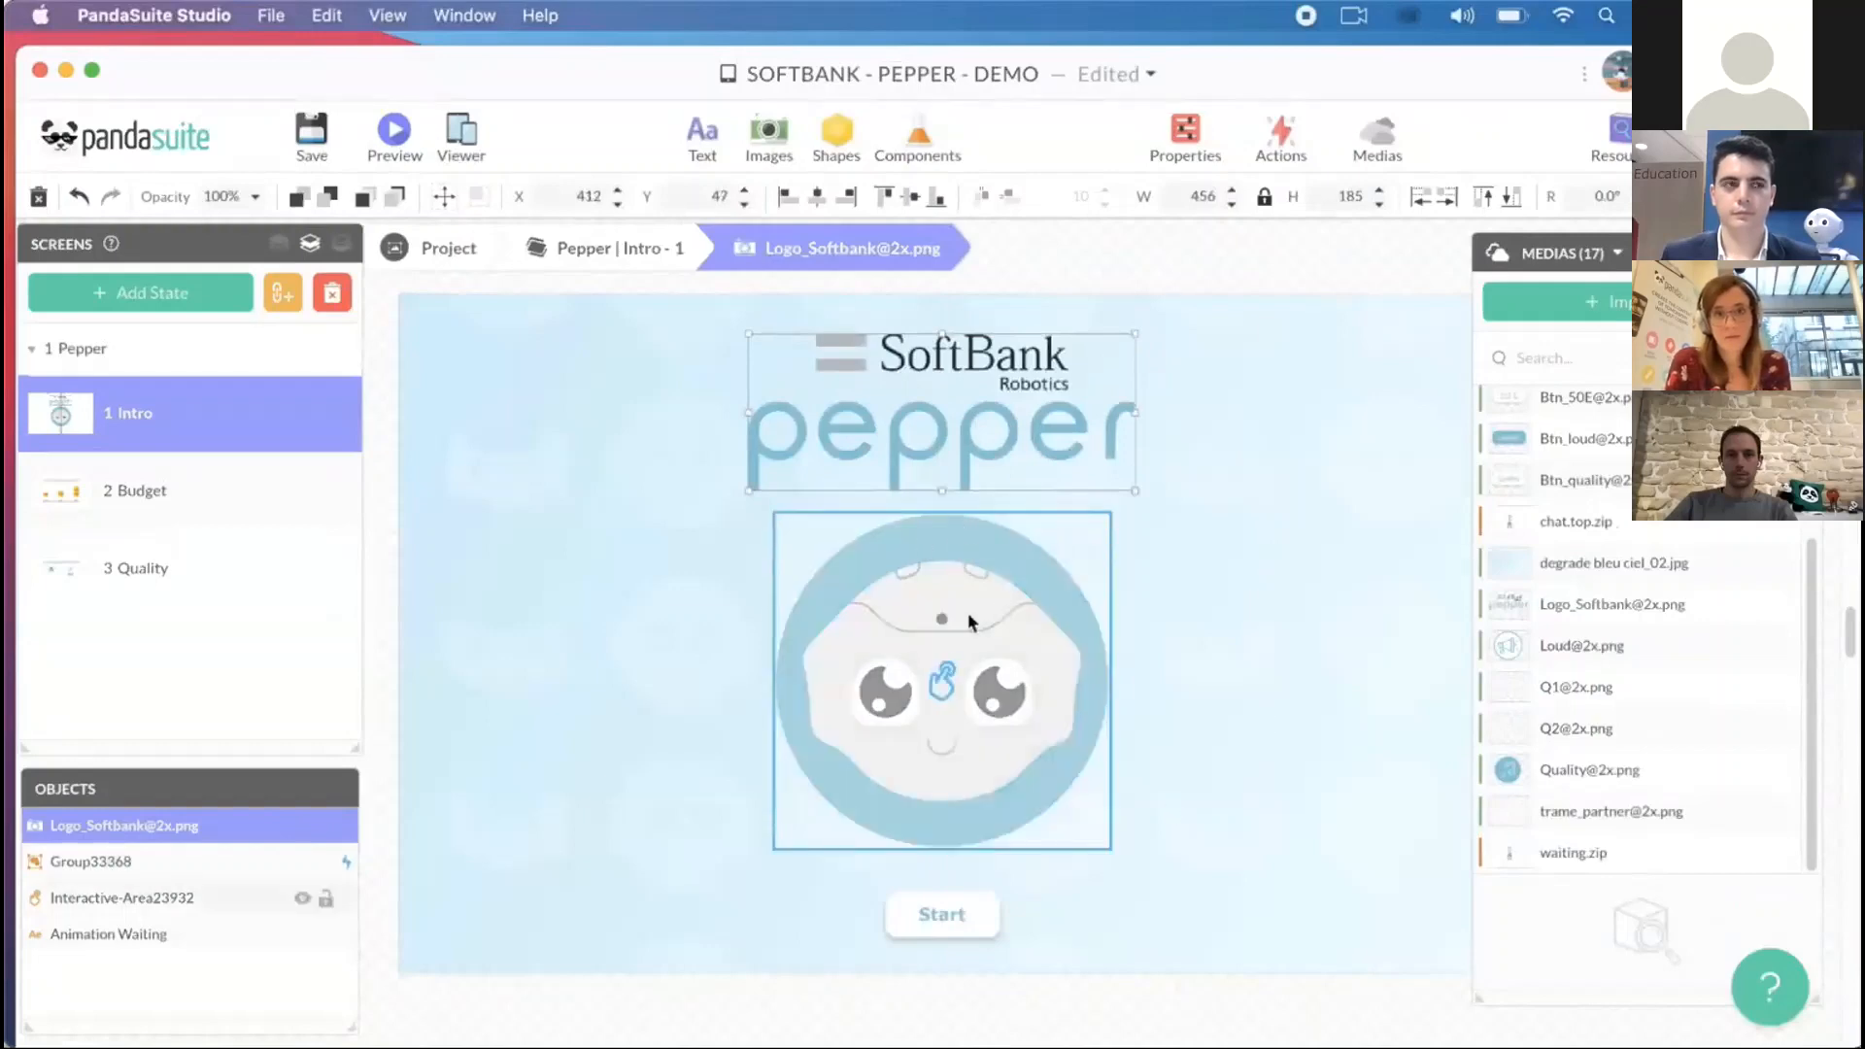
- Look through the library of available components, down to the Pepper Chat component
{"action": "left_click", "coordinate": [929, 143]}
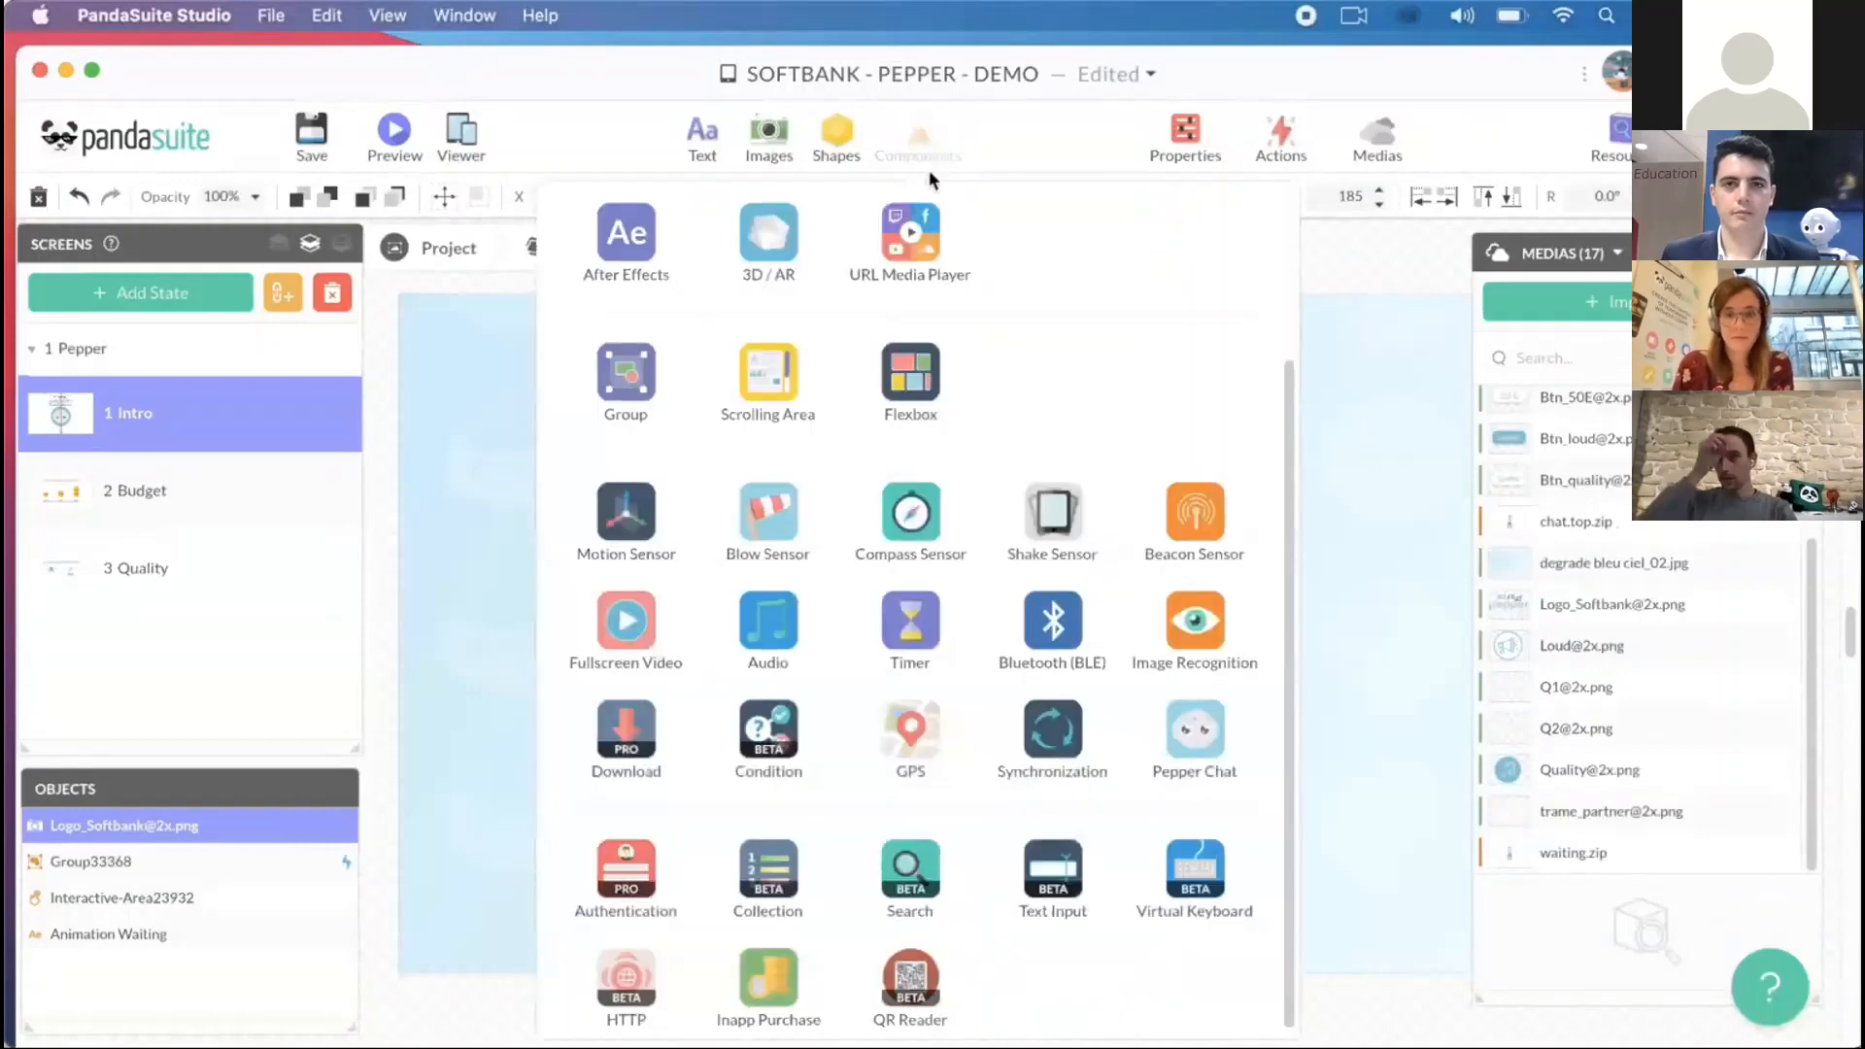
{"action": "scroll", "coordinate": [981, 419], "scroll_direction": "up", "scroll_amount": 3}
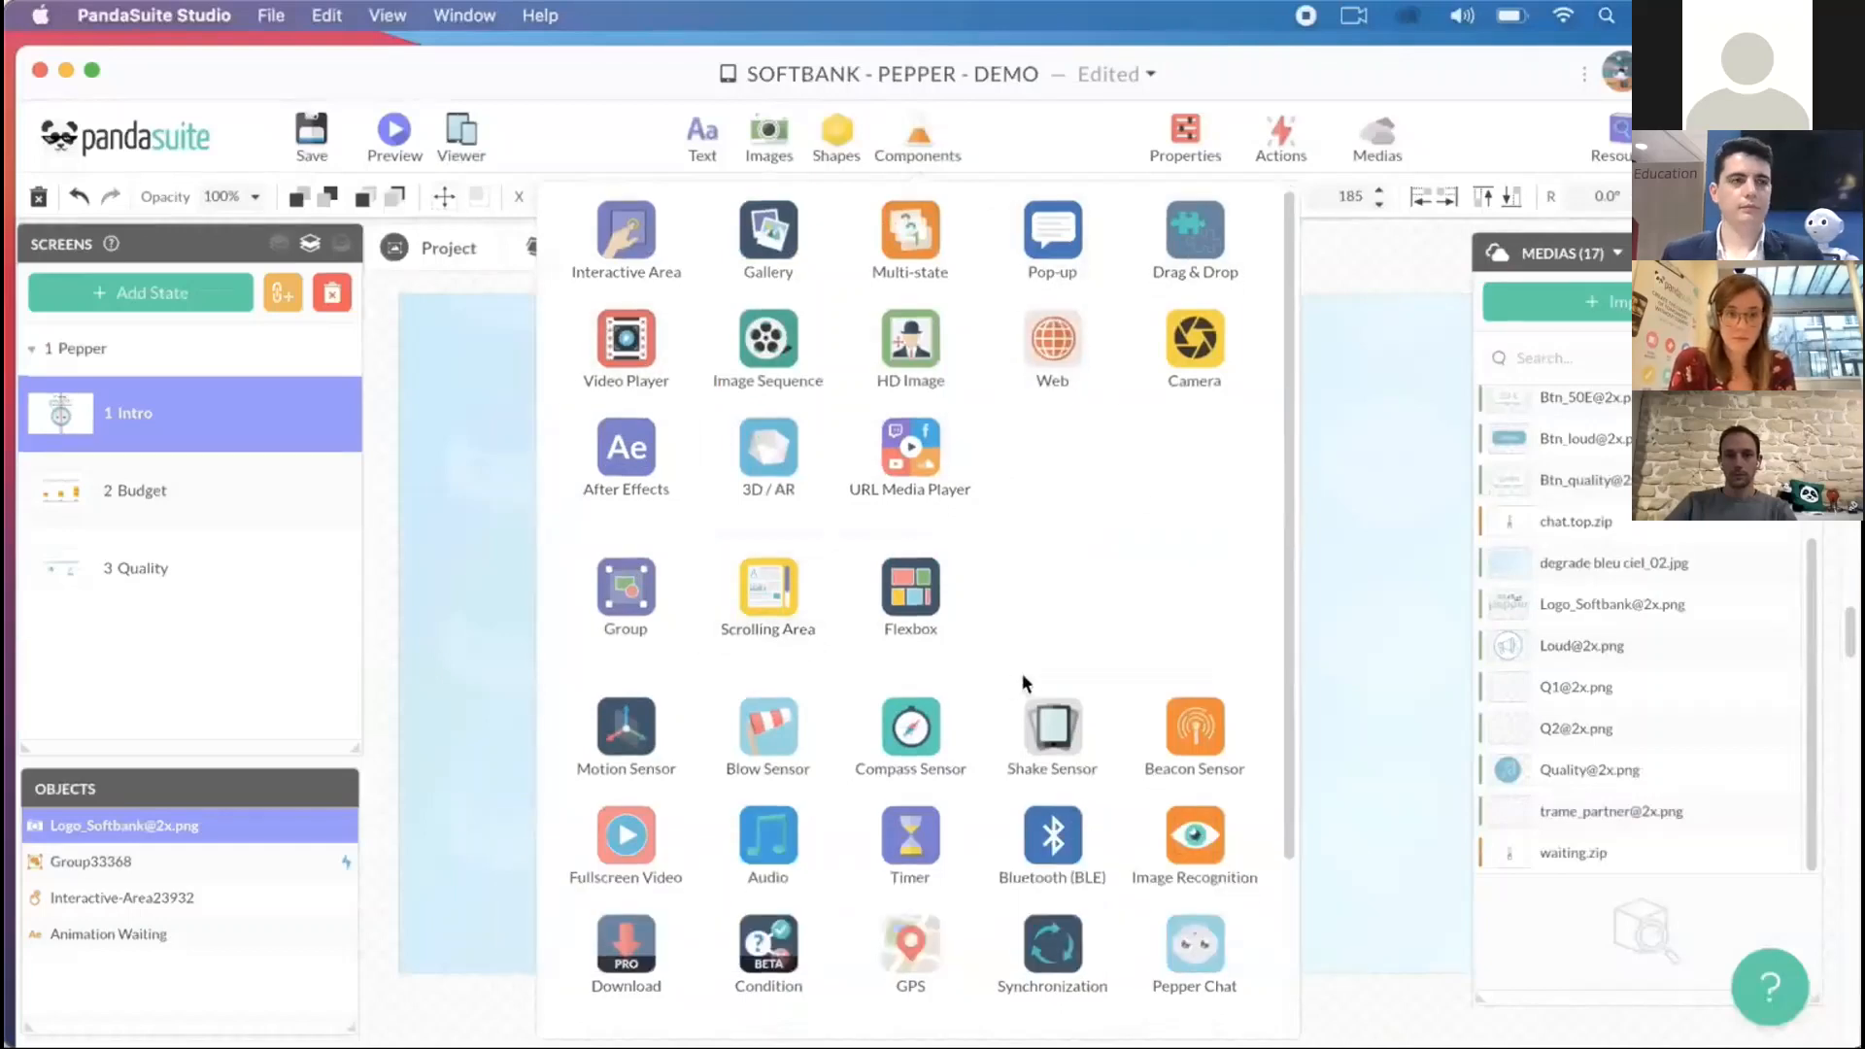
{"action": "scroll", "coordinate": [1022, 672], "scroll_direction": "down", "scroll_amount": 2}
{"action": "scroll", "coordinate": [847, 802], "scroll_direction": "down", "scroll_amount": 2}
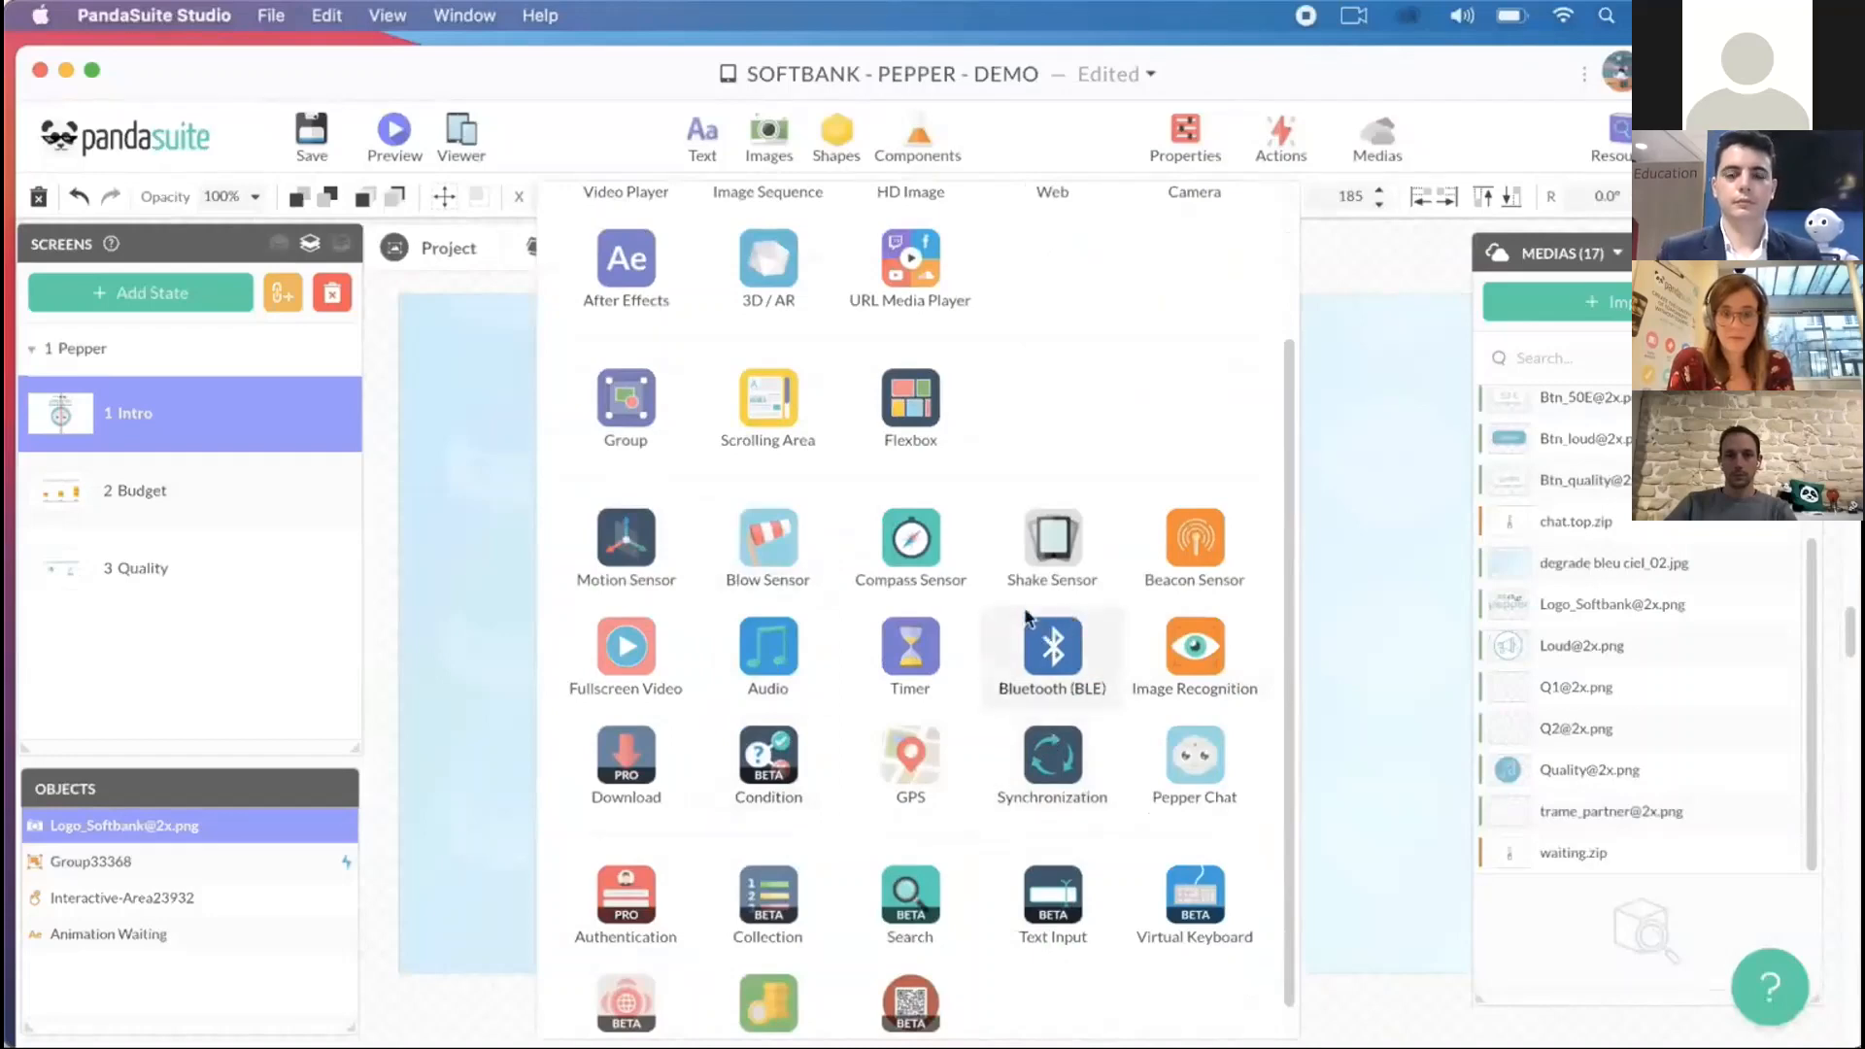
{"action": "scroll", "coordinate": [1049, 636], "scroll_direction": "down", "scroll_amount": 1}
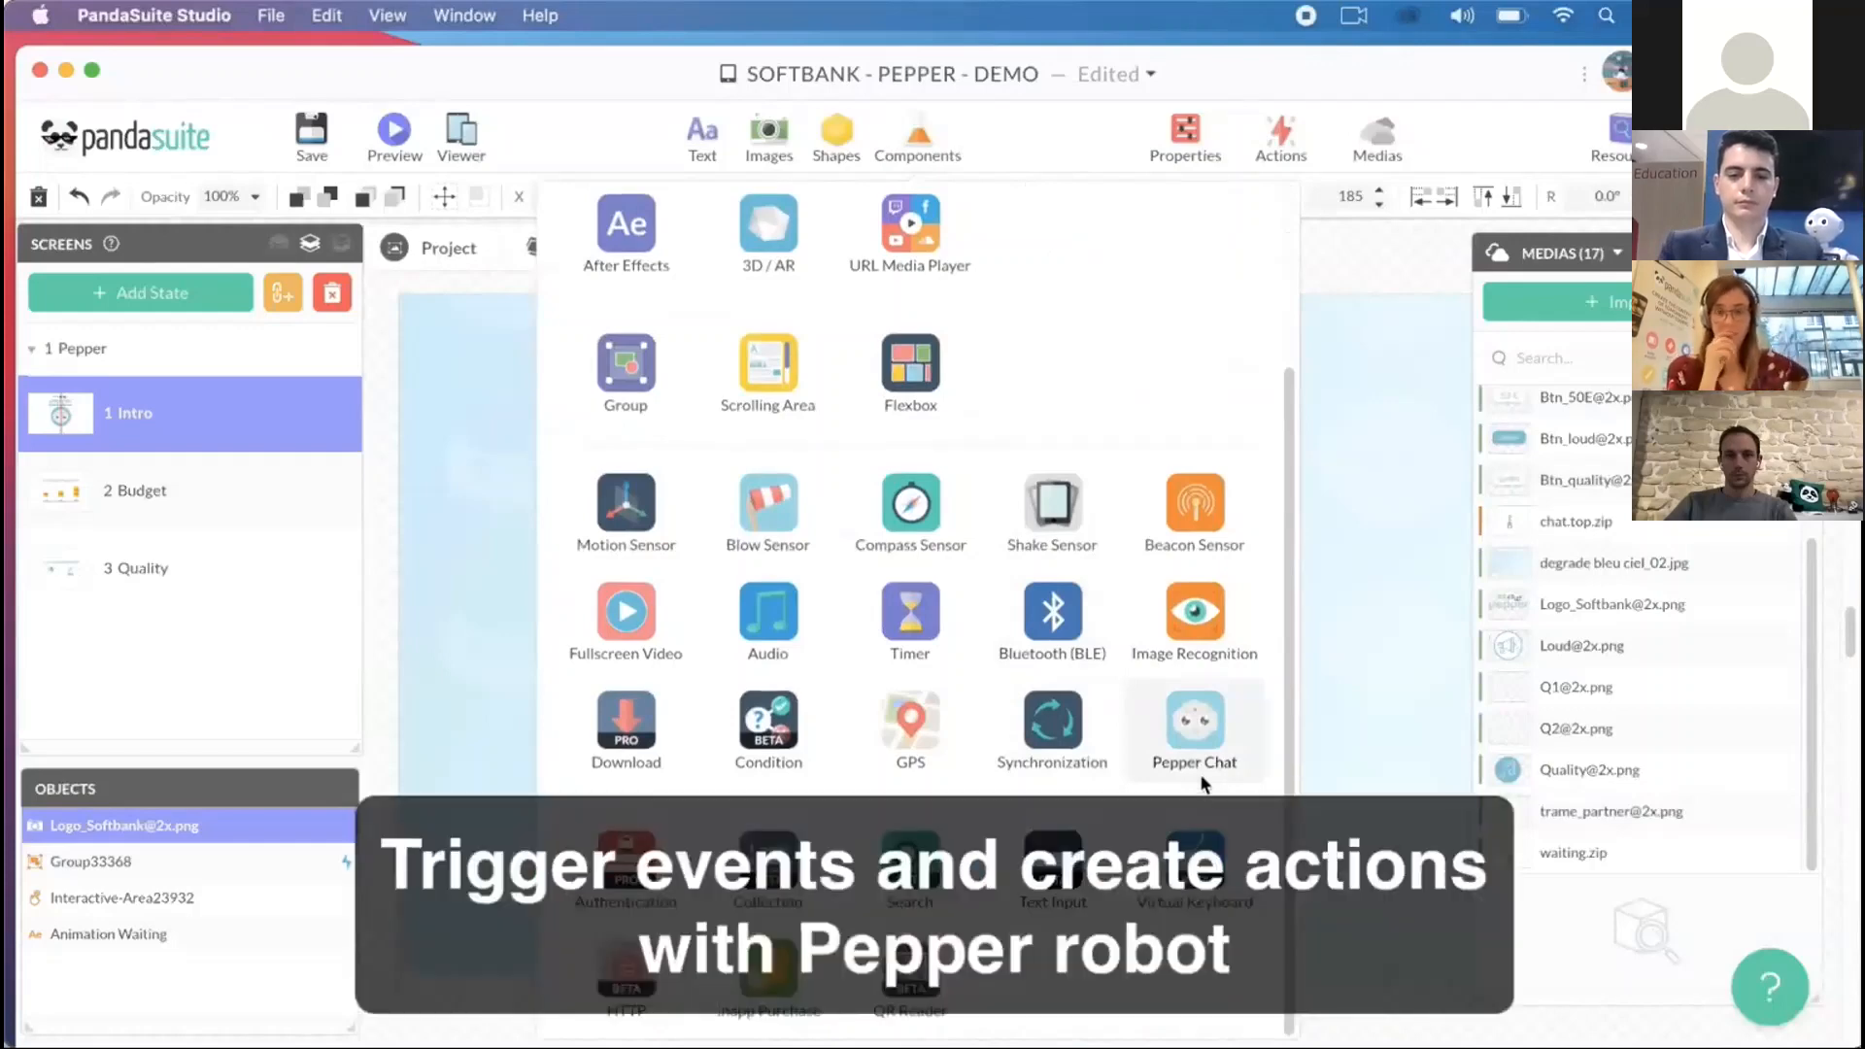
{"action": "left_click", "coordinate": [1342, 677]}
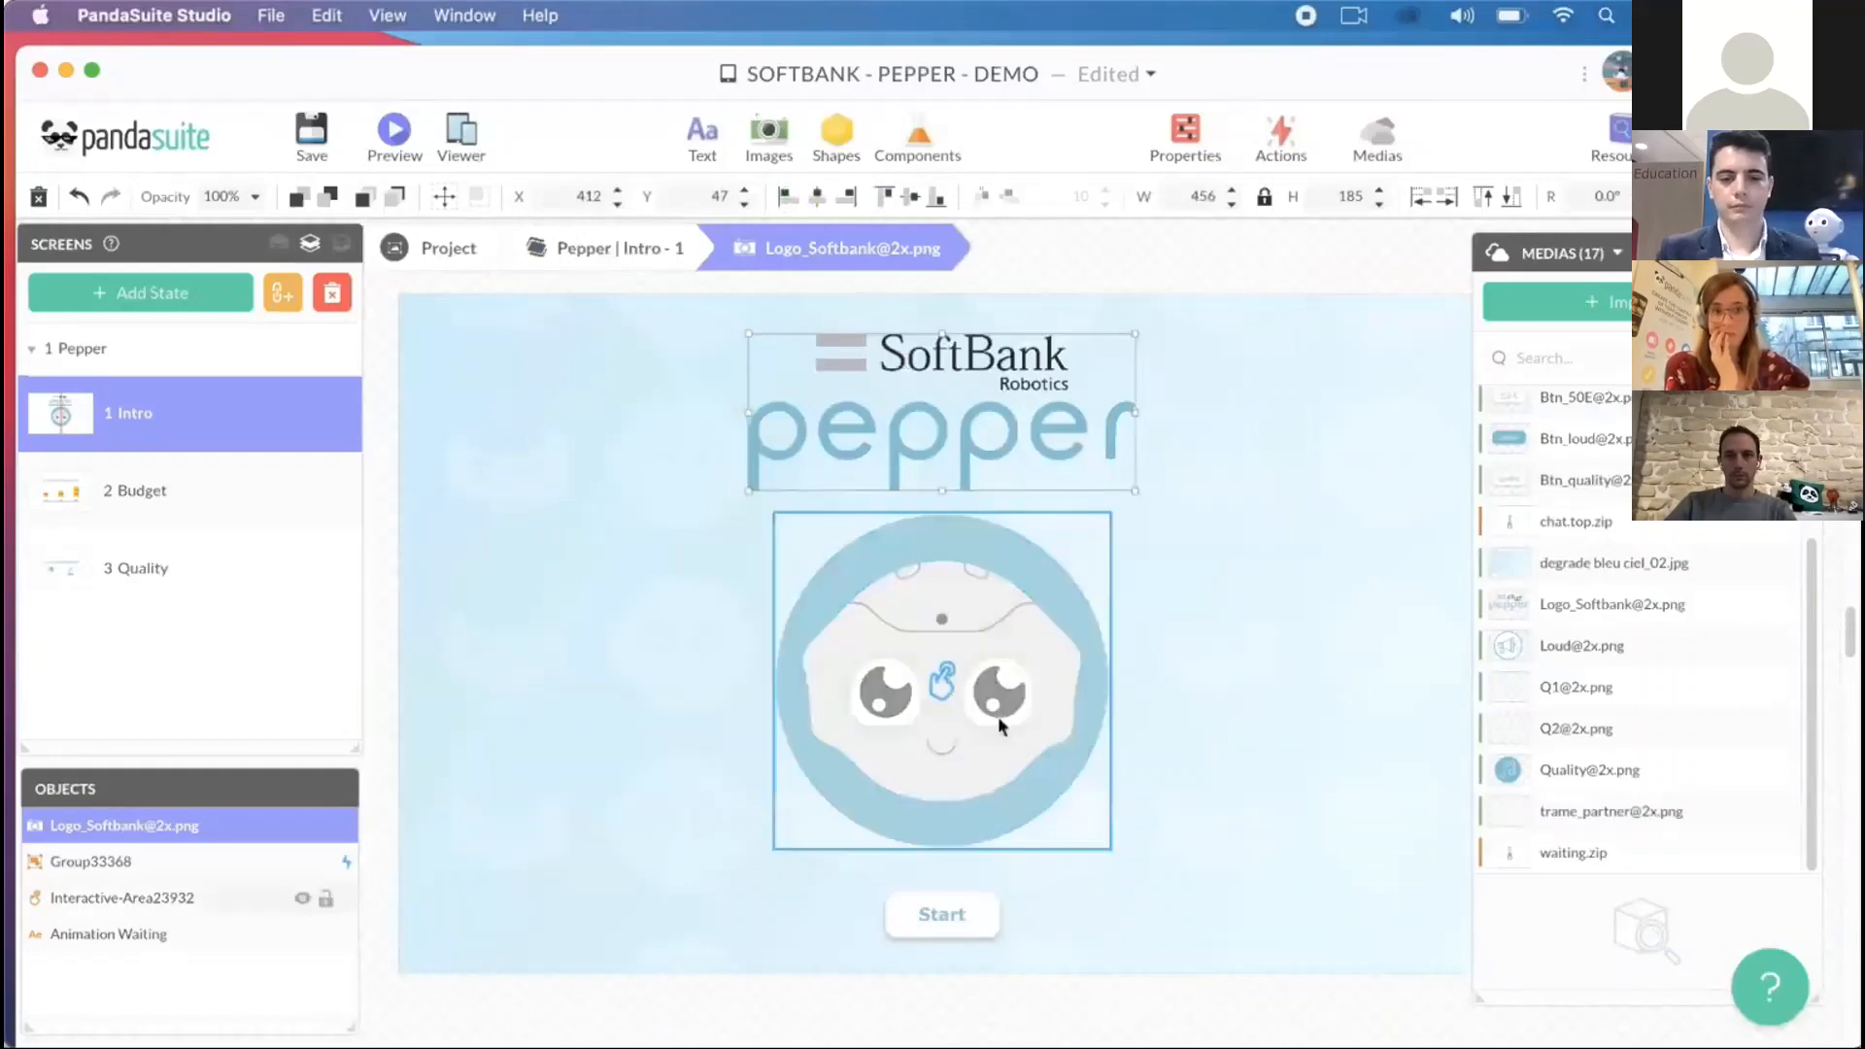
- Add a Single tap action to the interactive area over Pepper's face that interacts with the foreground's Pepper-Chat component
{"action": "left_click", "coordinate": [950, 750]}
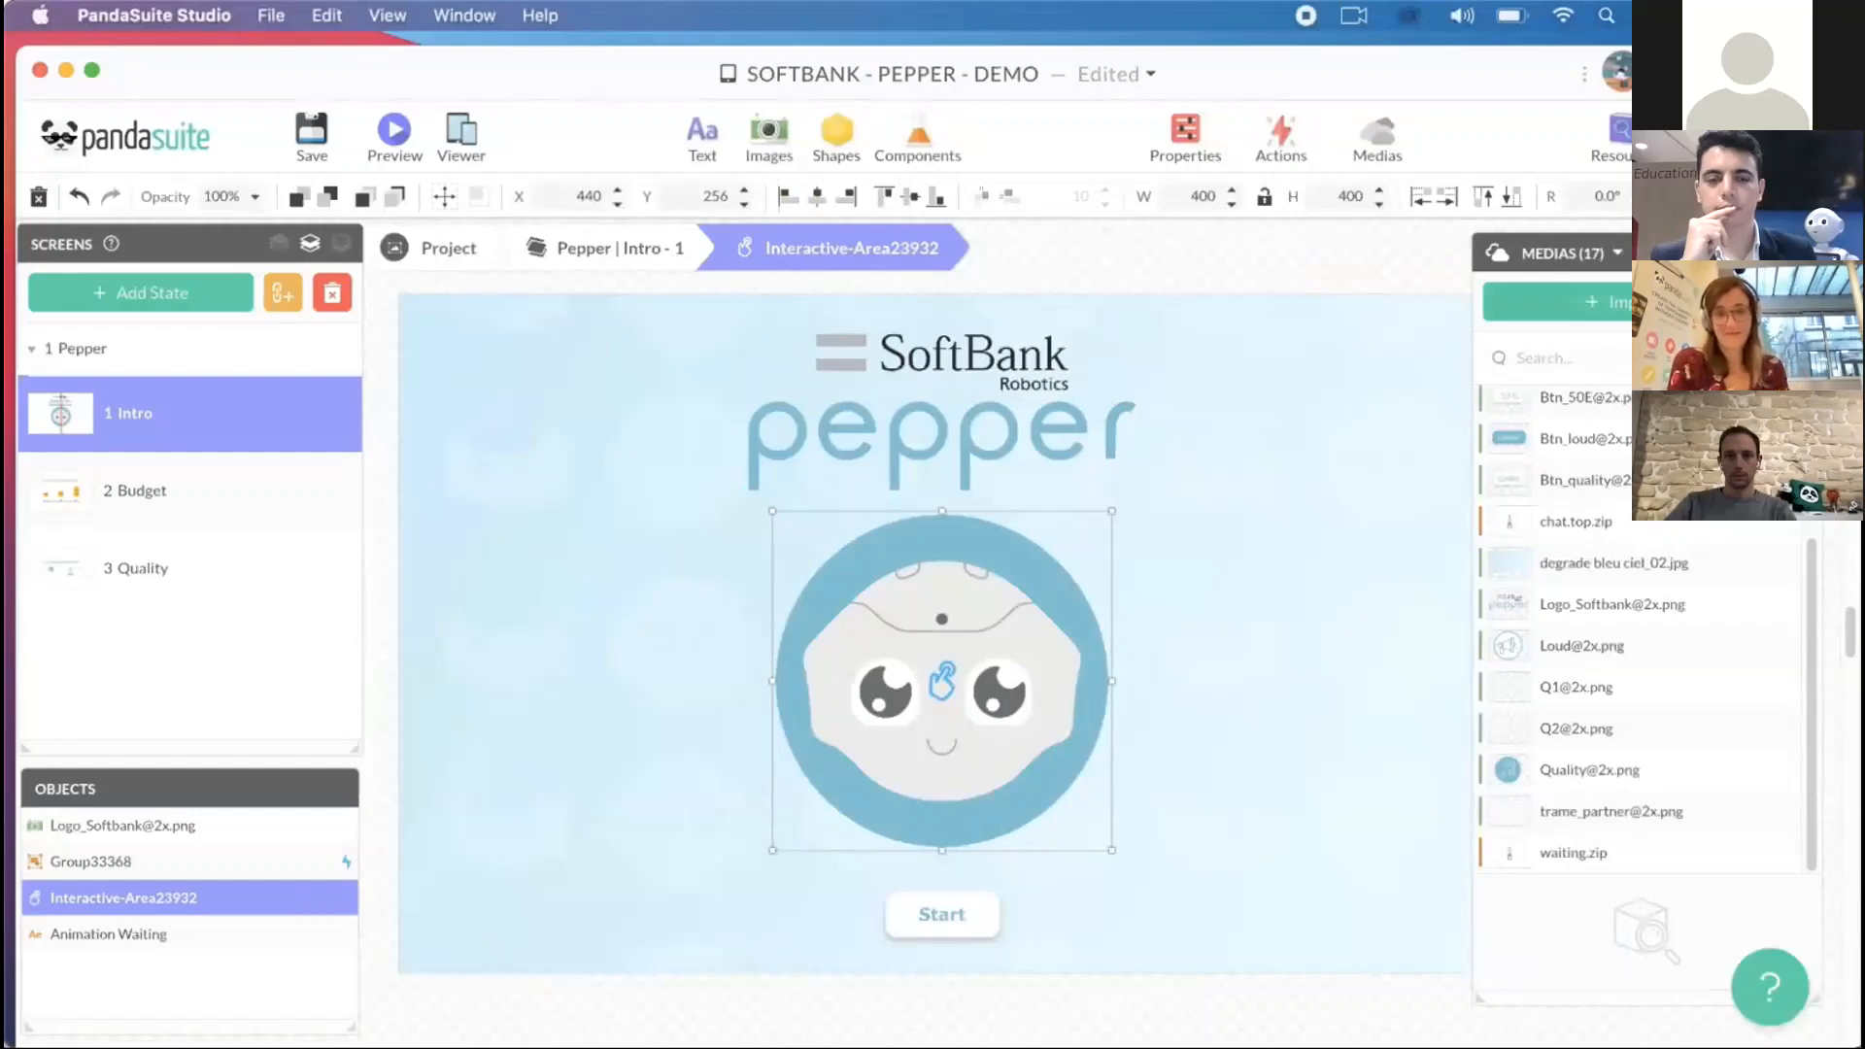
{"action": "left_click", "coordinate": [1799, 252]}
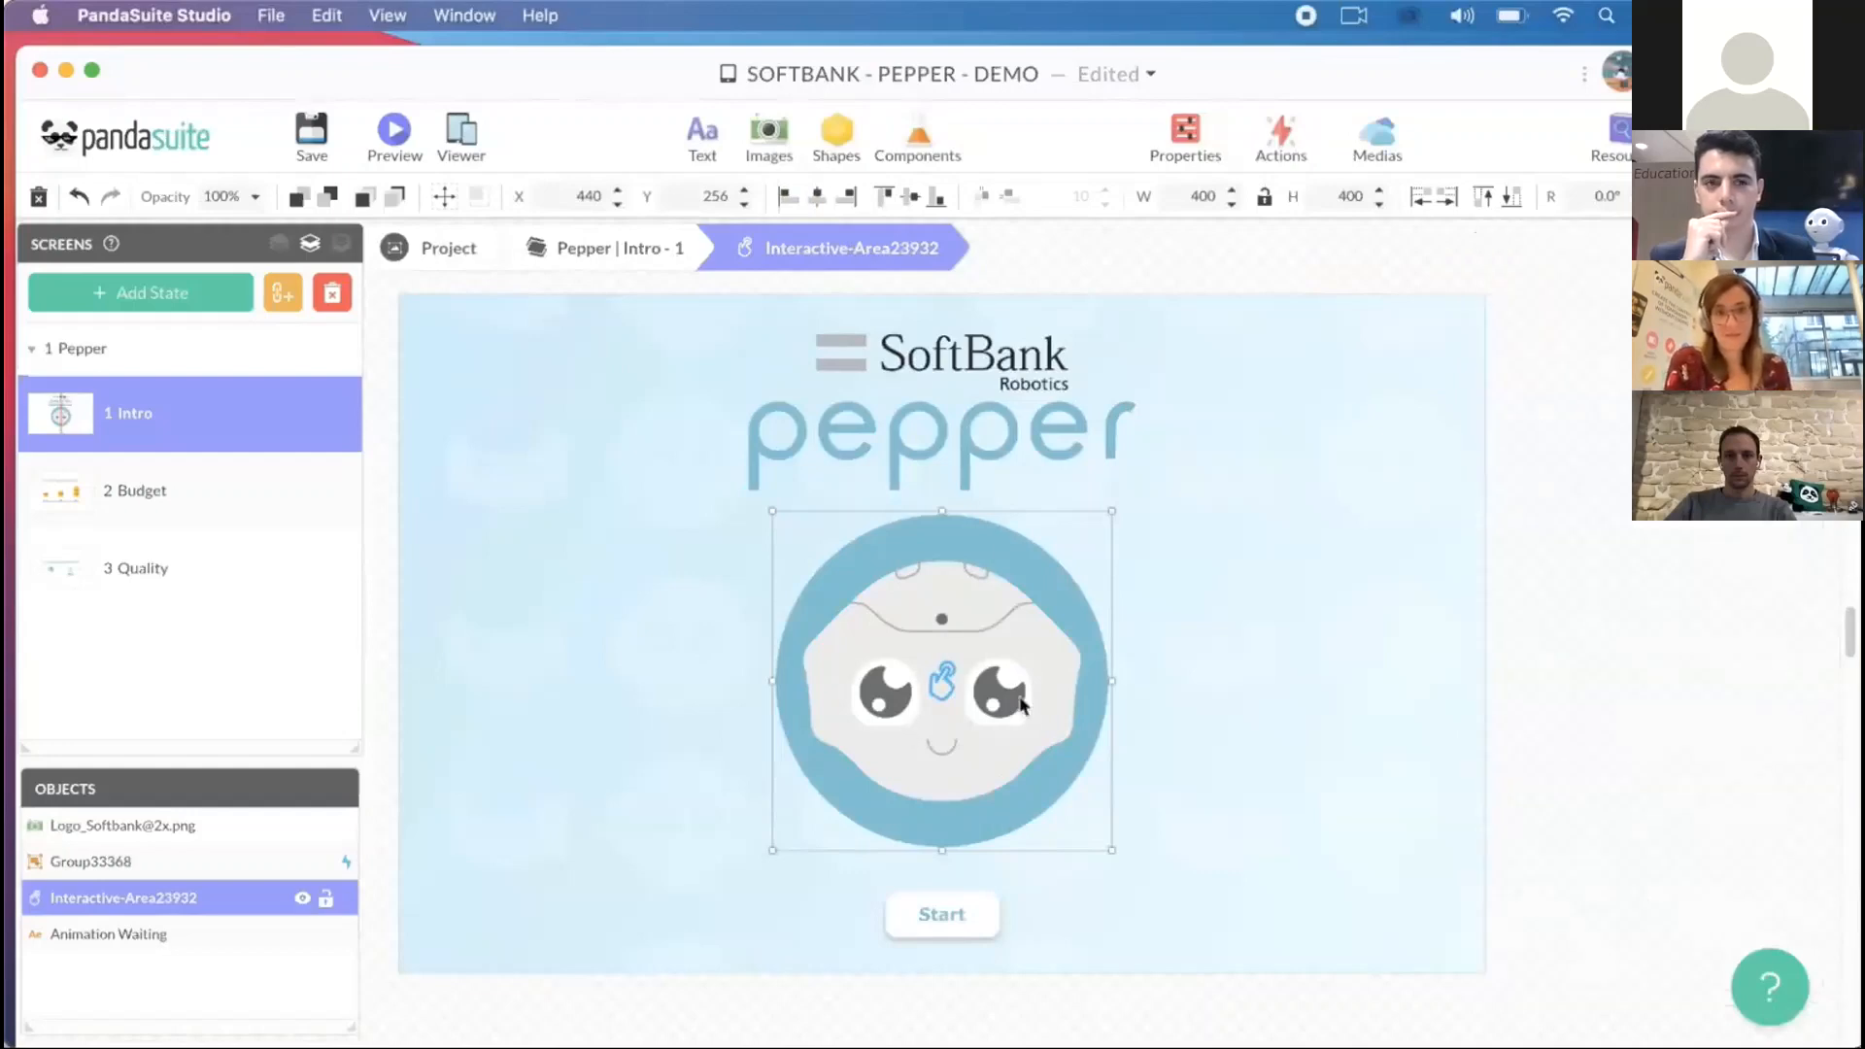
{"action": "left_click", "coordinate": [1281, 133]}
{"action": "left_click", "coordinate": [1292, 374]}
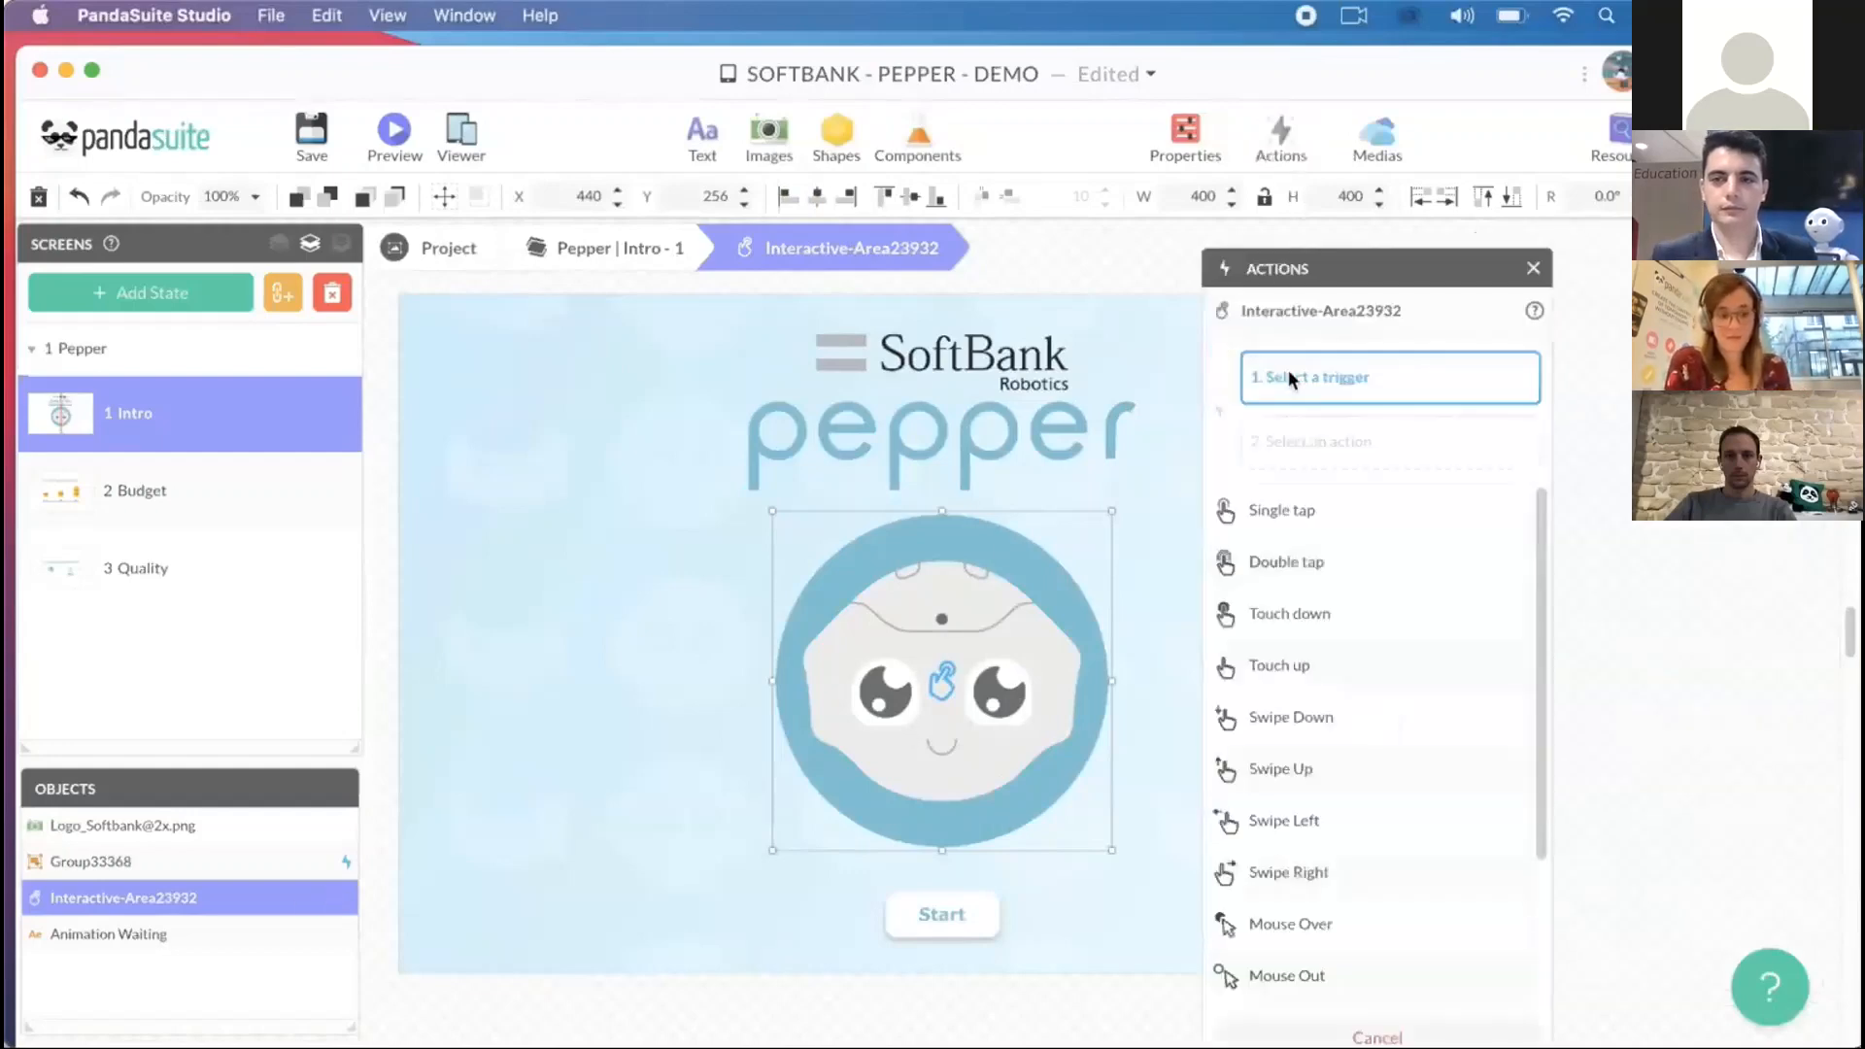
{"action": "left_click", "coordinate": [1273, 511]}
{"action": "left_click", "coordinate": [1292, 661]}
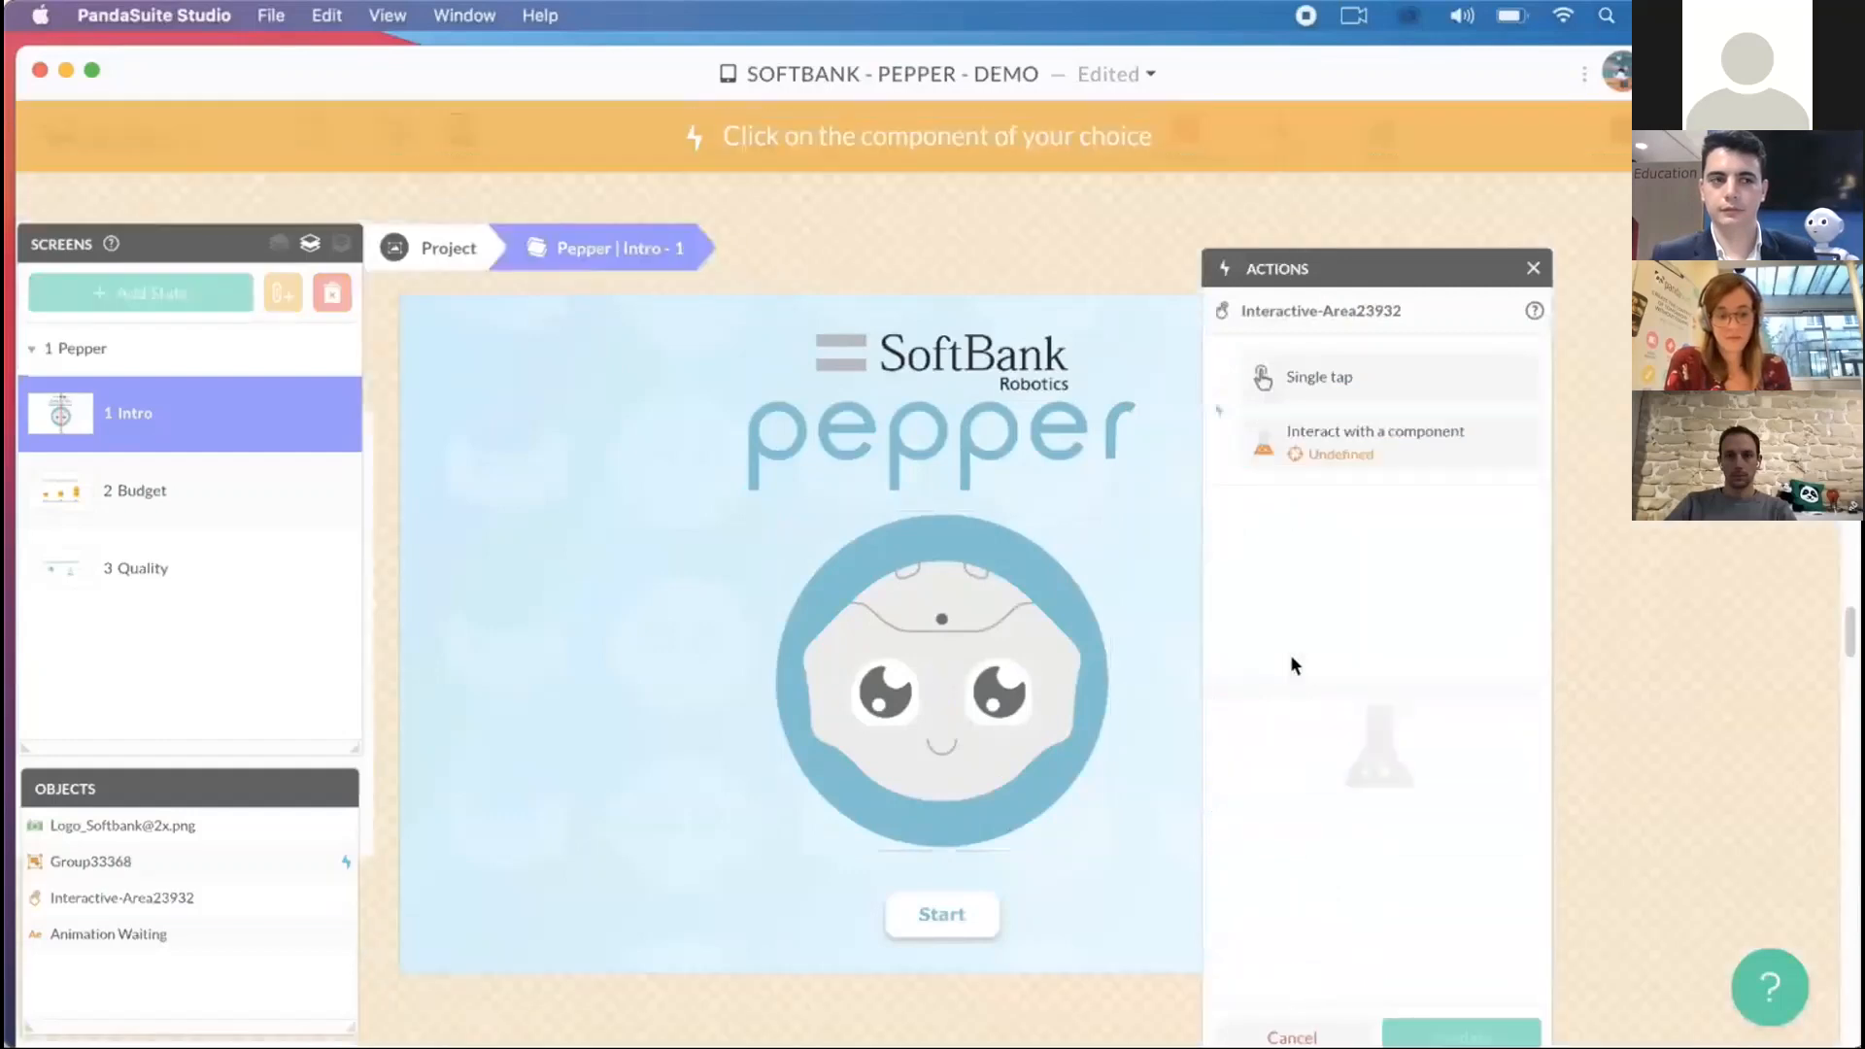
{"action": "left_click", "coordinate": [430, 256]}
{"action": "left_click", "coordinate": [264, 300]}
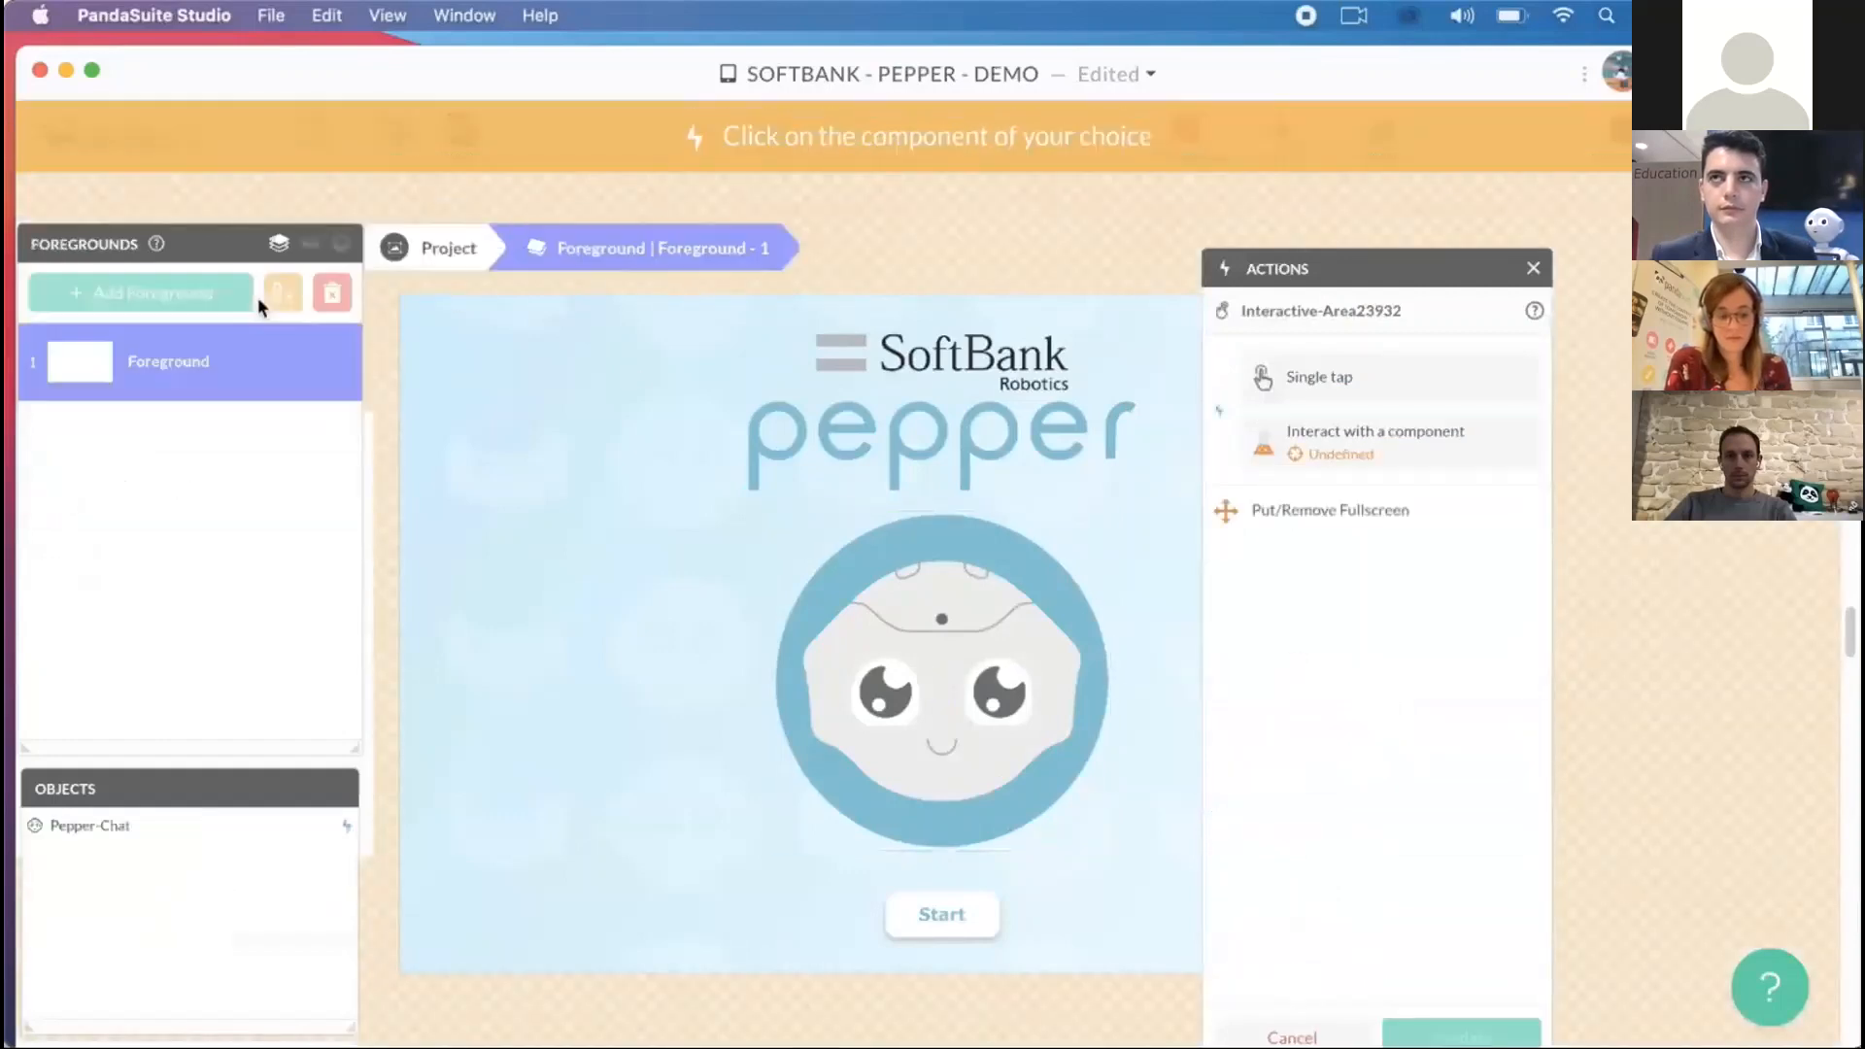
{"action": "left_click", "coordinate": [162, 838]}
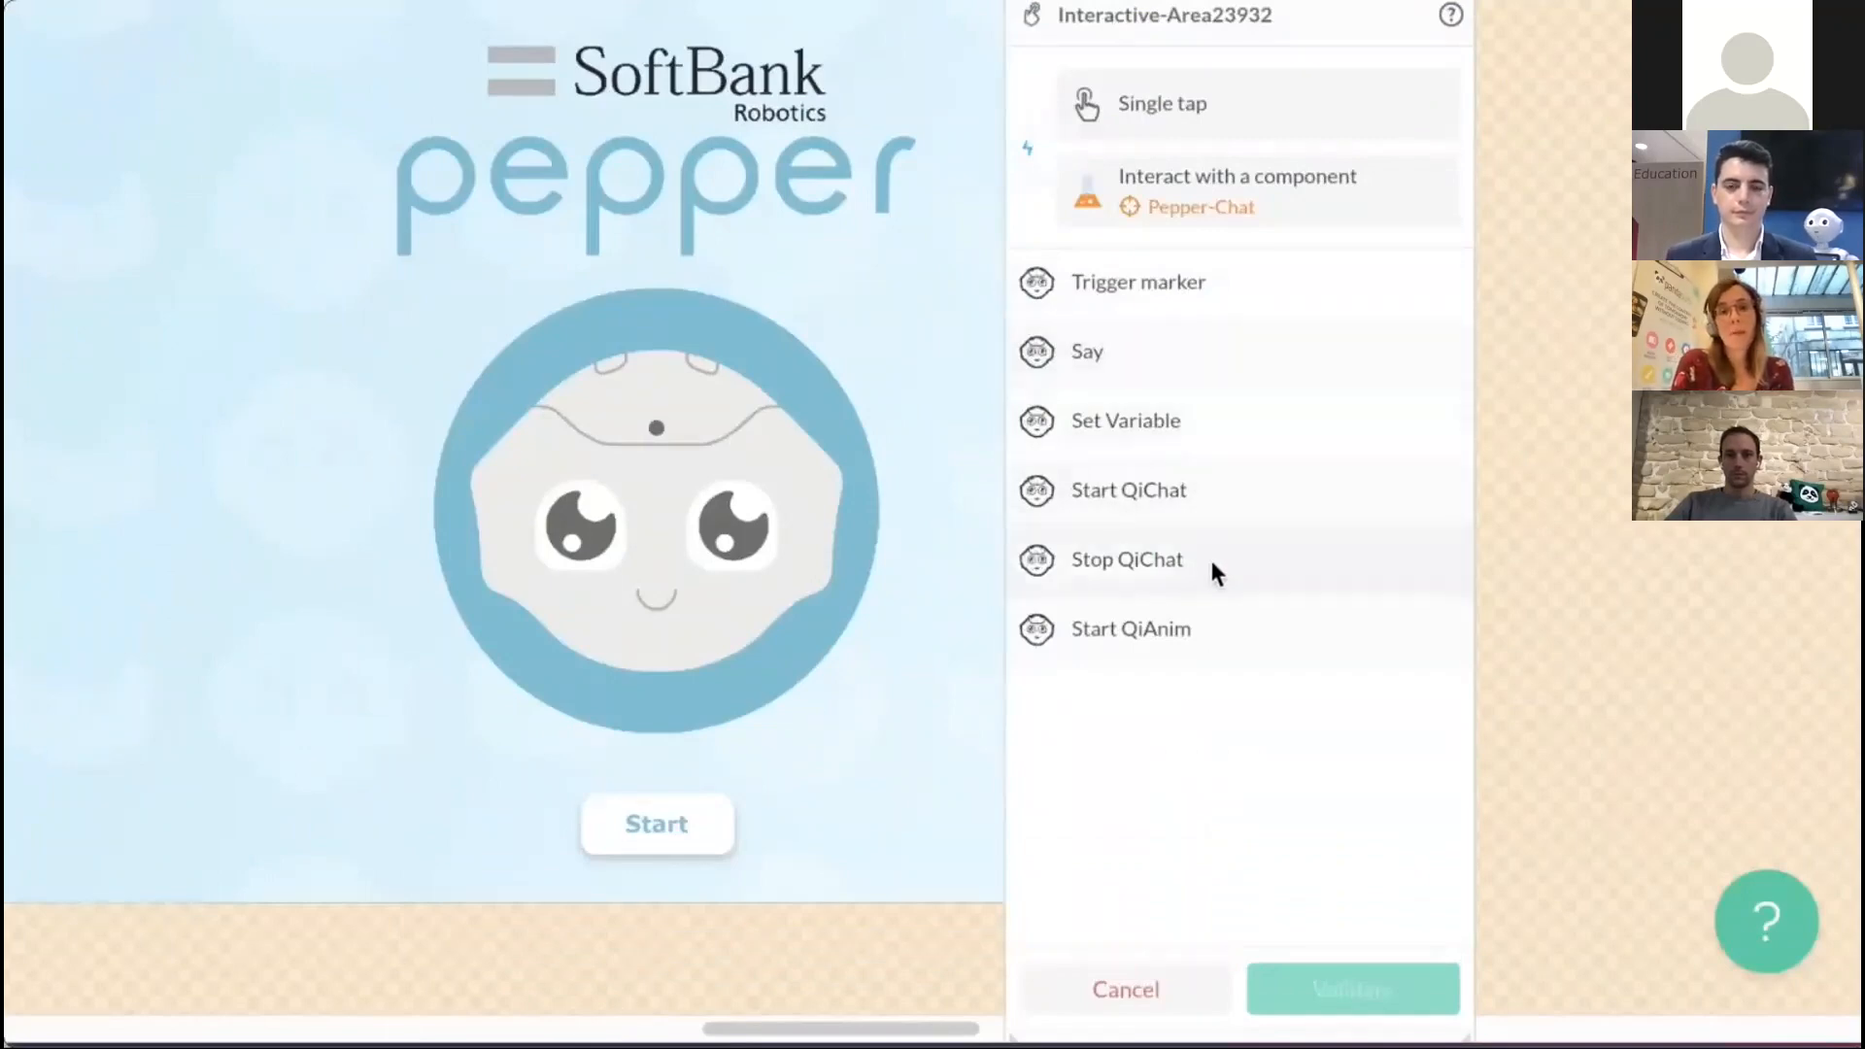
- Make the Pepper-Chat action Start QiAnim with the Funny A001 animation, validate it and save the project
{"action": "left_click", "coordinate": [1220, 641]}
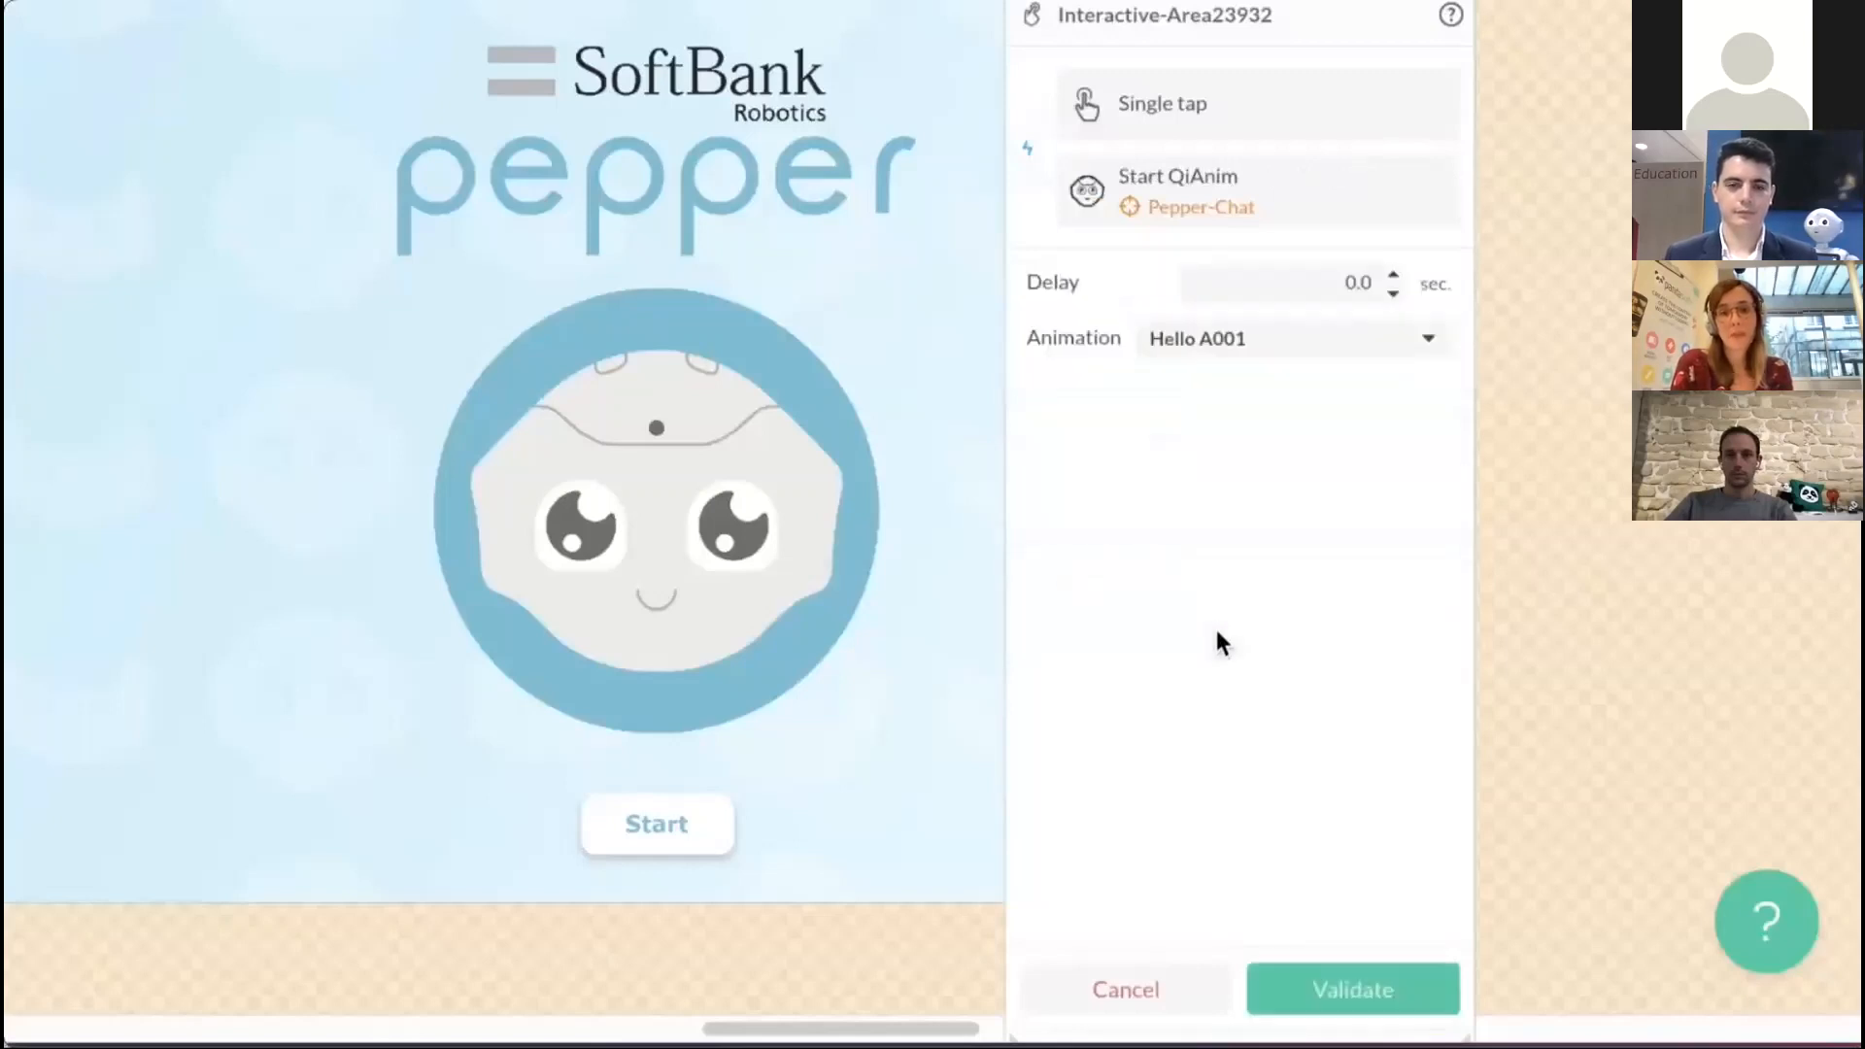
{"action": "left_click", "coordinate": [1286, 360]}
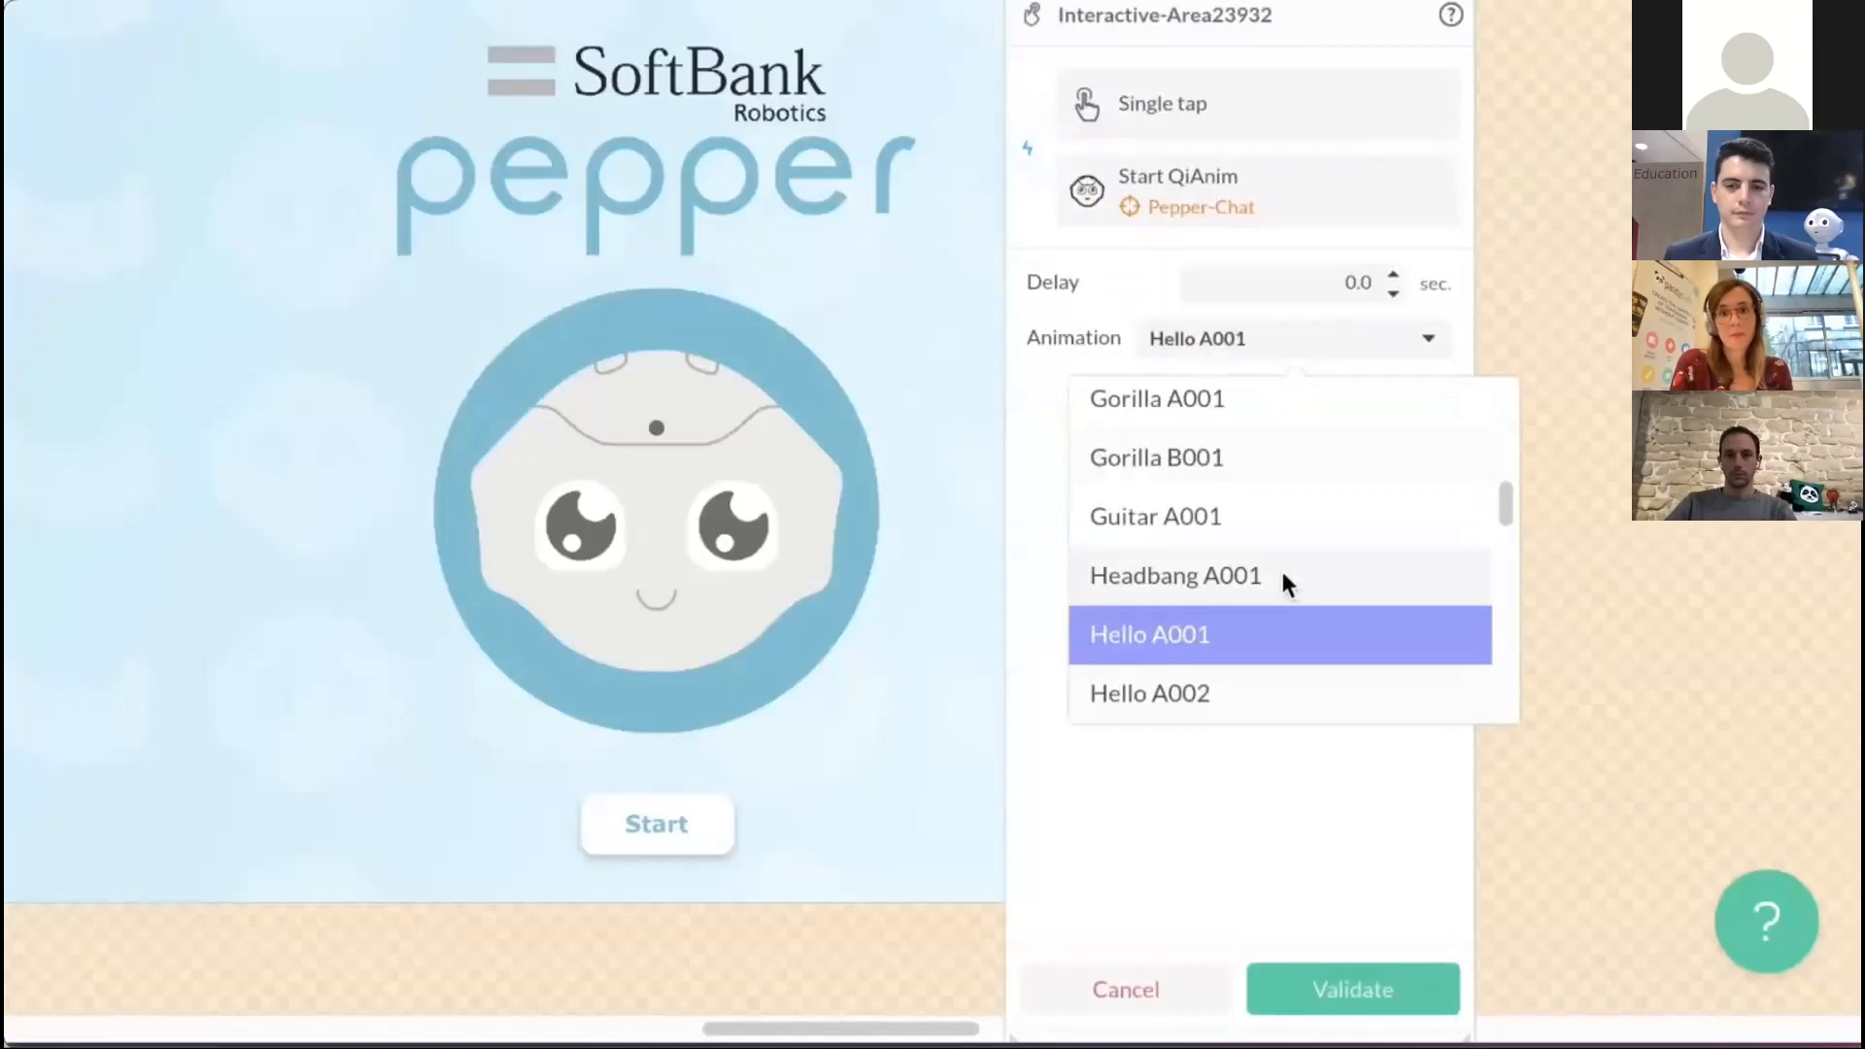
{"action": "scroll", "coordinate": [1283, 578], "scroll_direction": "down", "scroll_amount": 3}
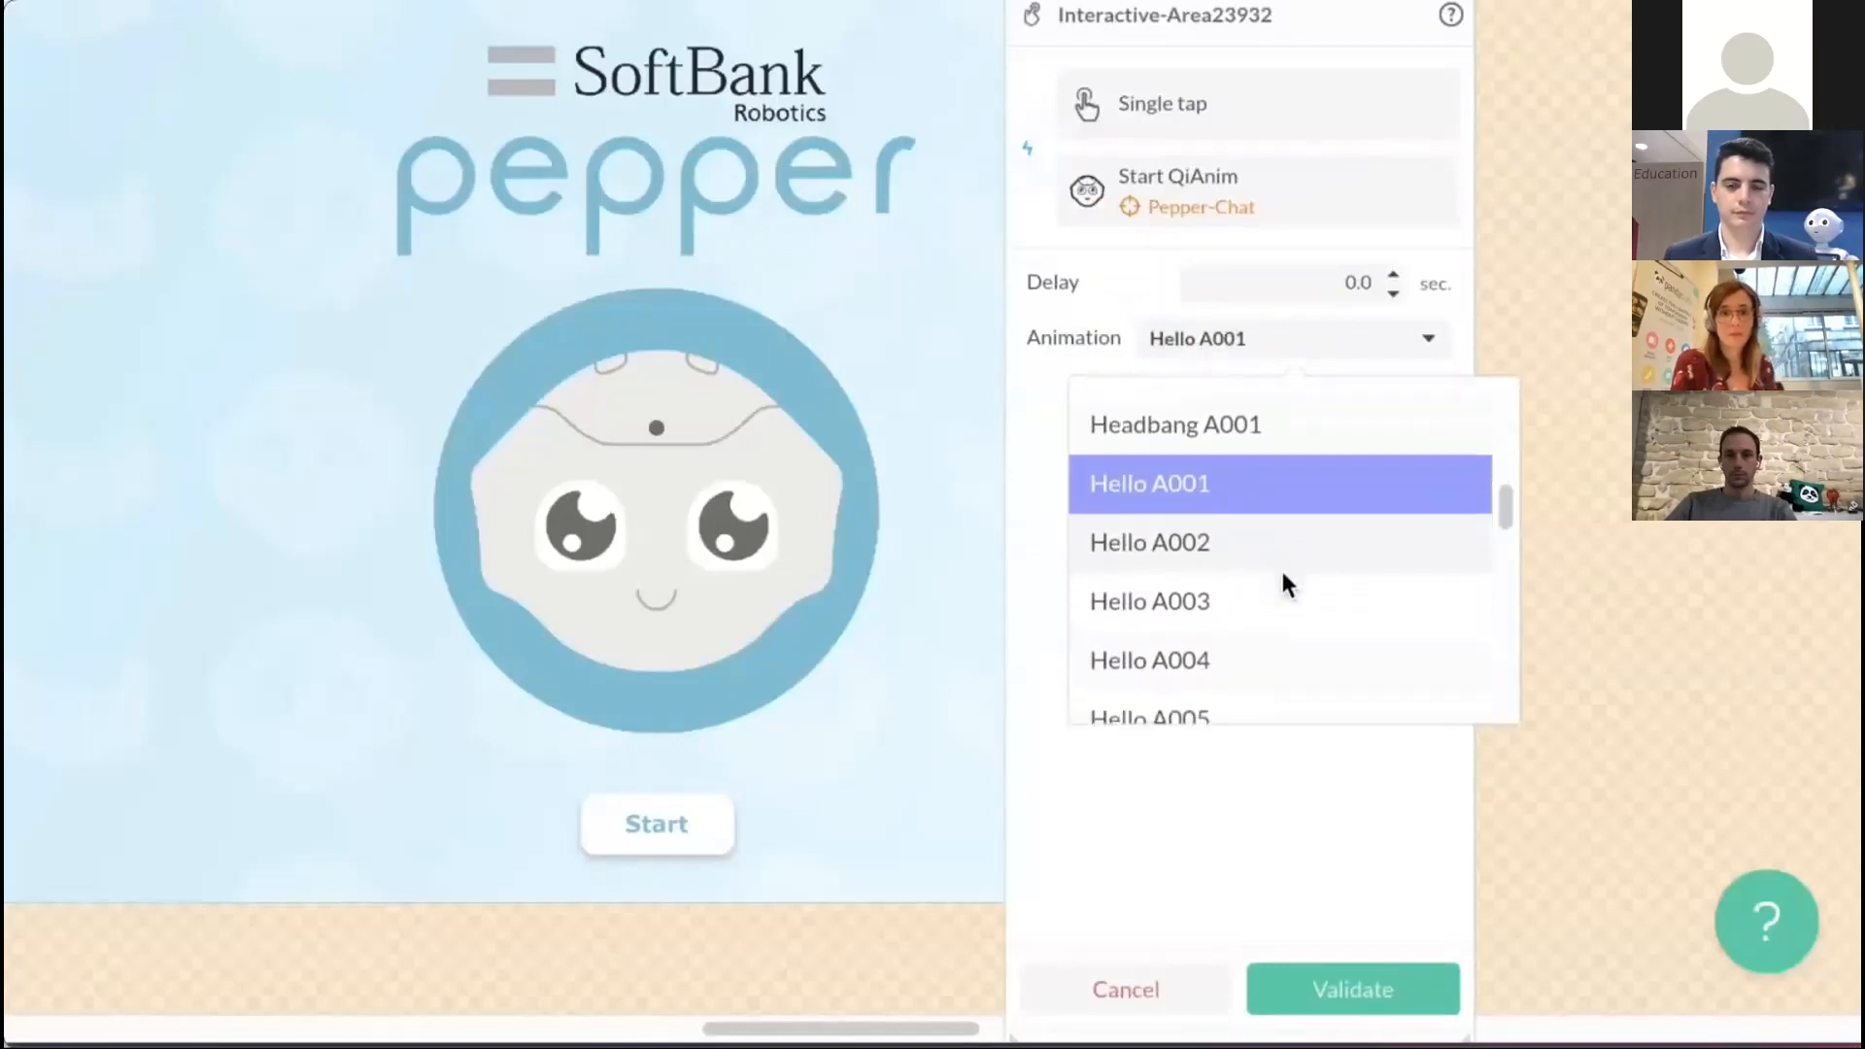
{"action": "scroll", "coordinate": [1283, 578], "scroll_direction": "down", "scroll_amount": 8}
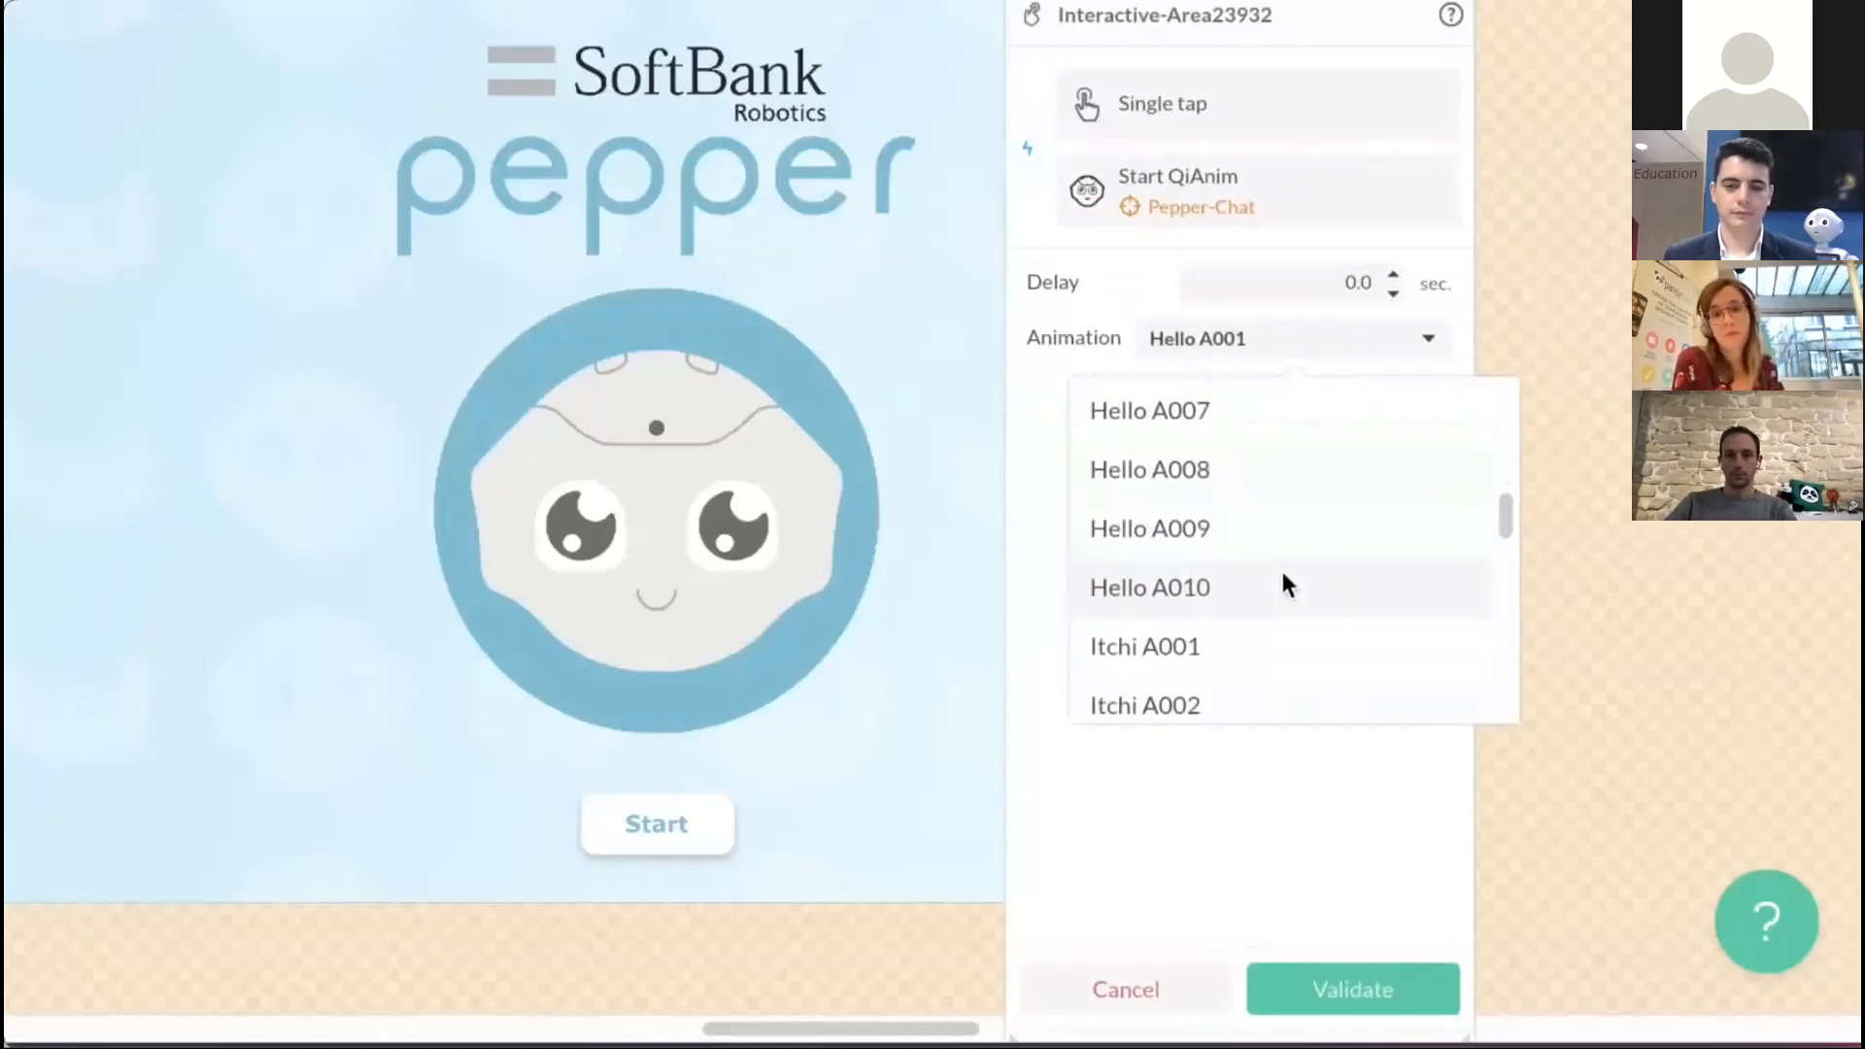
{"action": "scroll", "coordinate": [1283, 577], "scroll_direction": "up", "scroll_amount": 5}
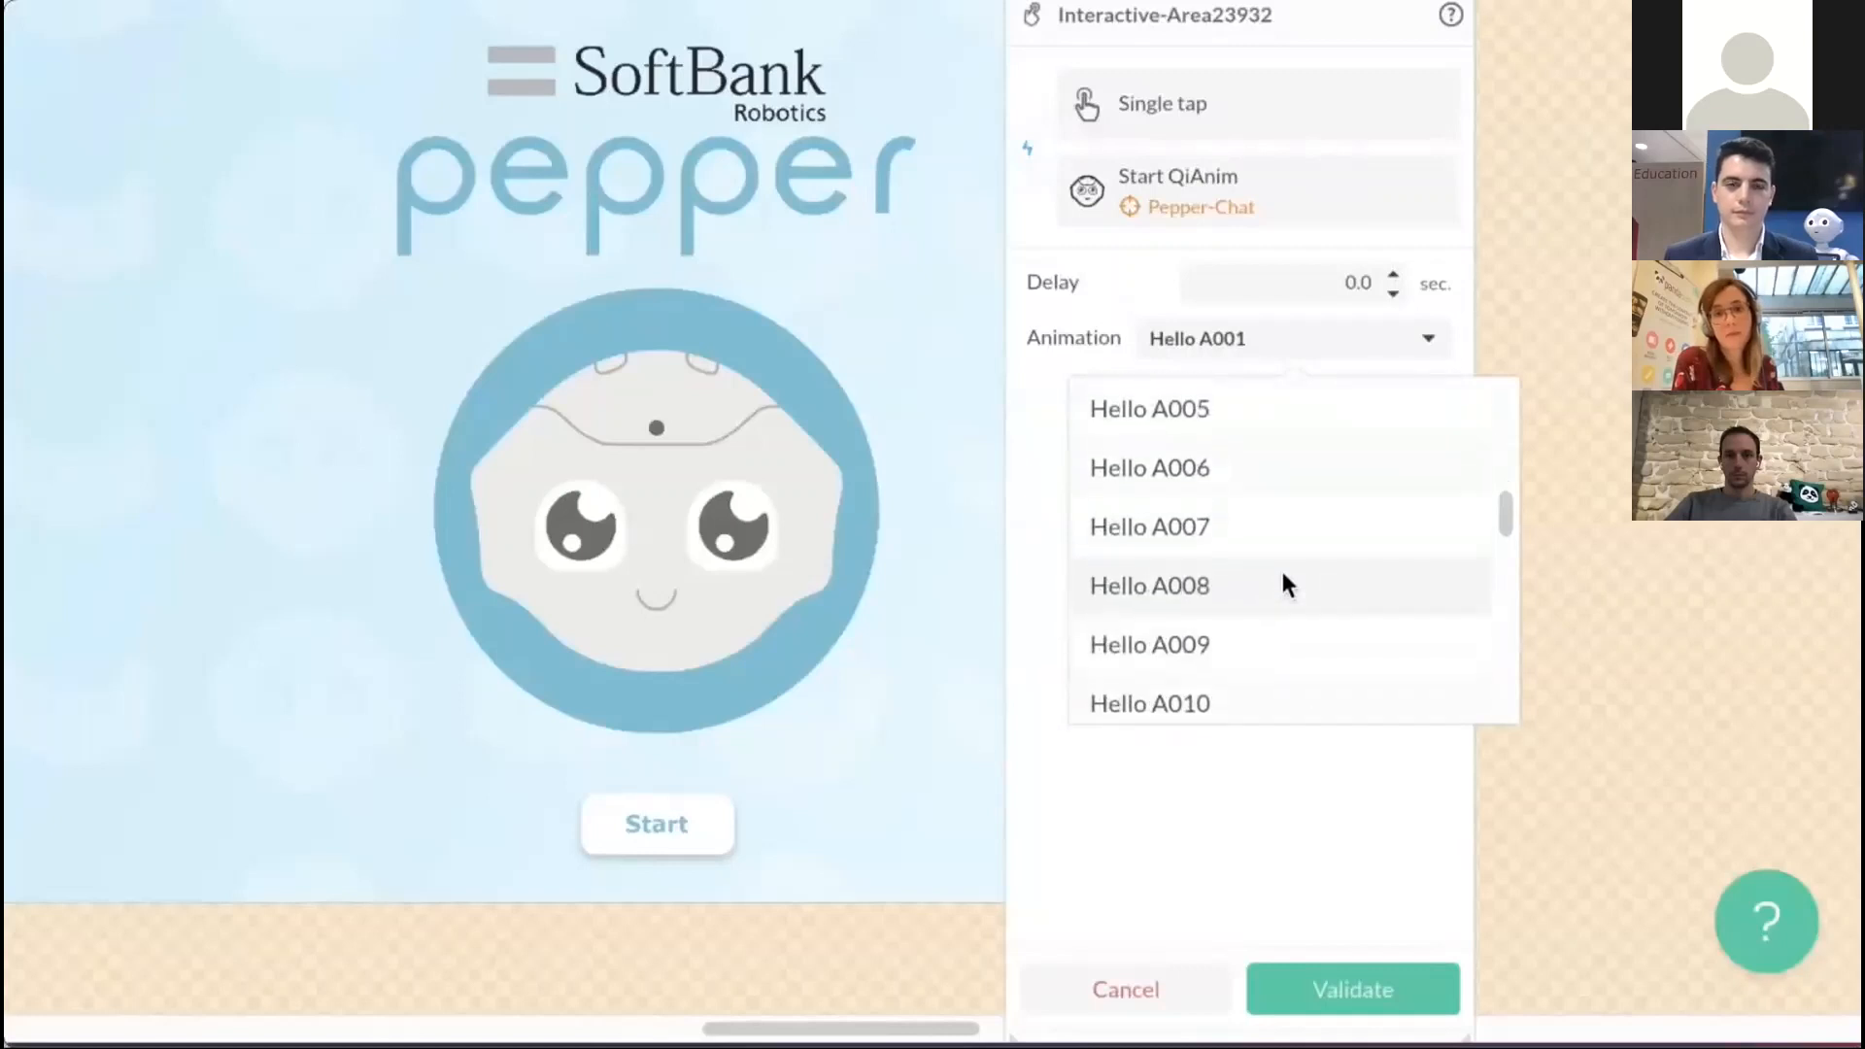
{"action": "scroll", "coordinate": [1283, 578], "scroll_direction": "down", "scroll_amount": 2}
{"action": "scroll", "coordinate": [1283, 578], "scroll_direction": "up", "scroll_amount": 7}
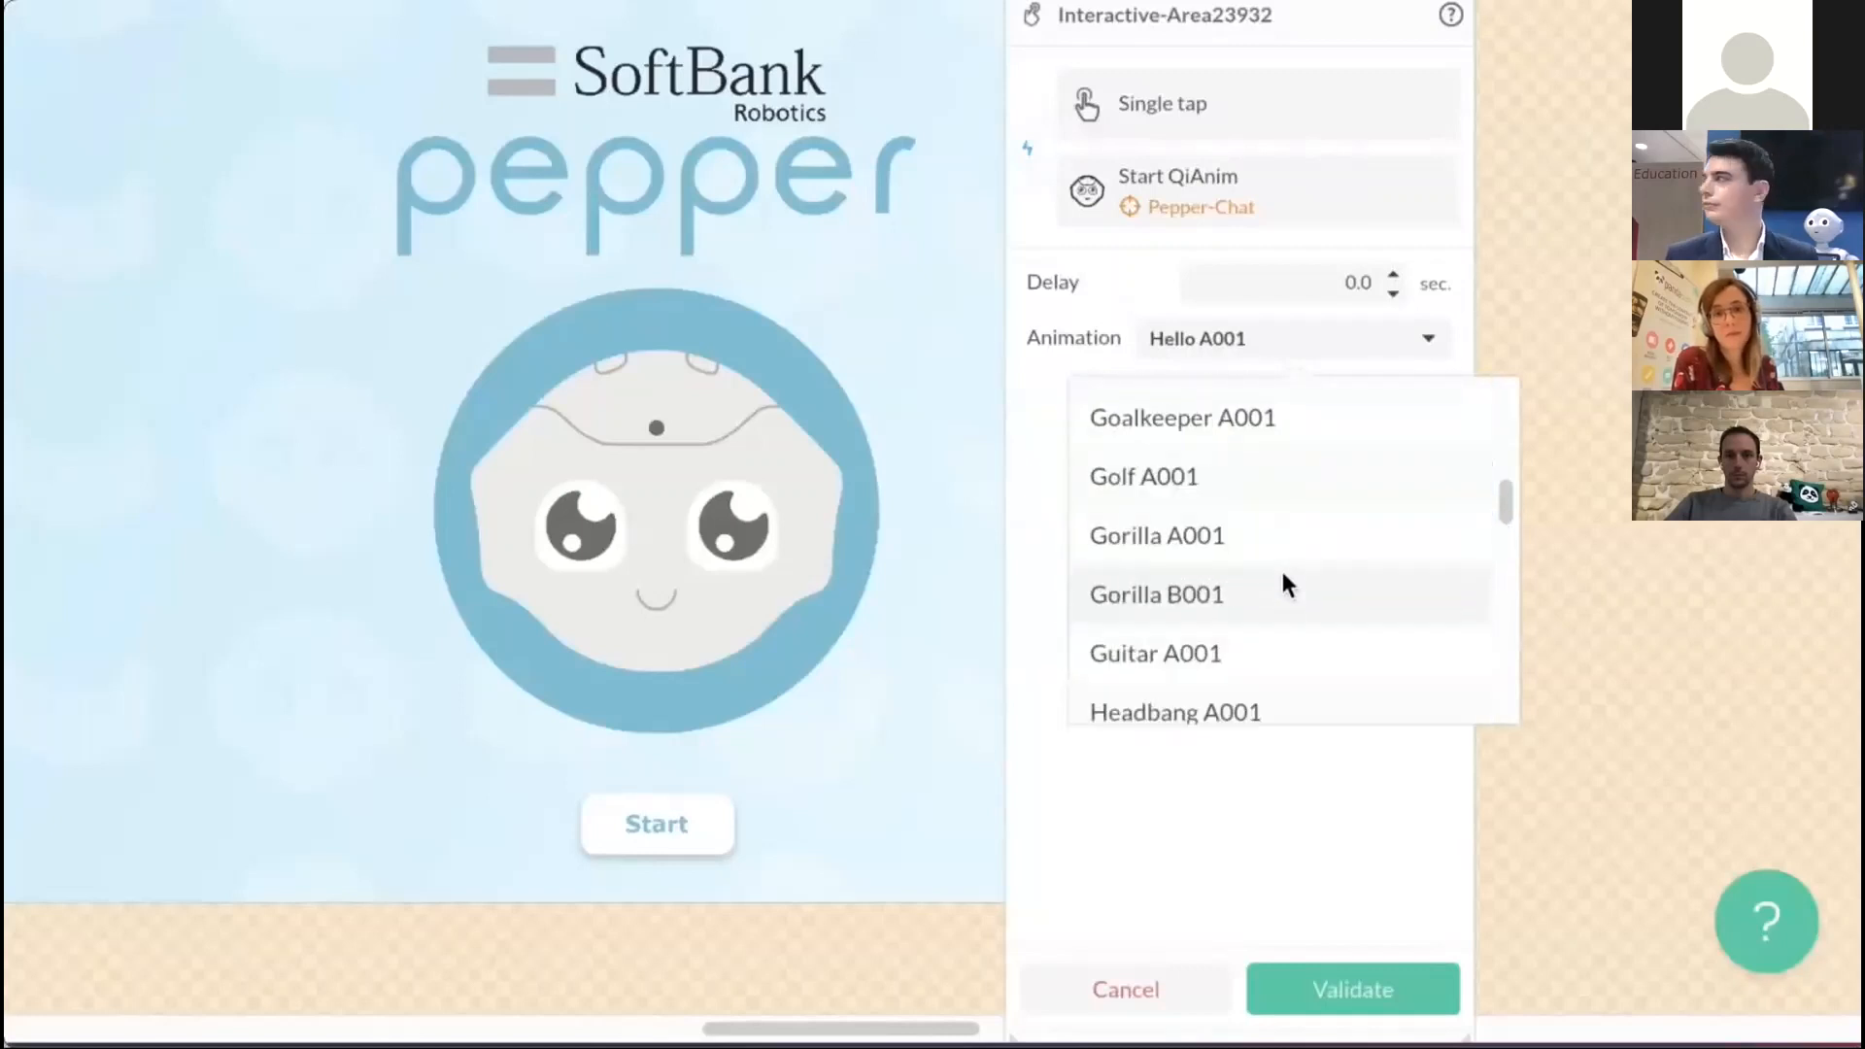
{"action": "scroll", "coordinate": [1283, 581], "scroll_direction": "up", "scroll_amount": 5}
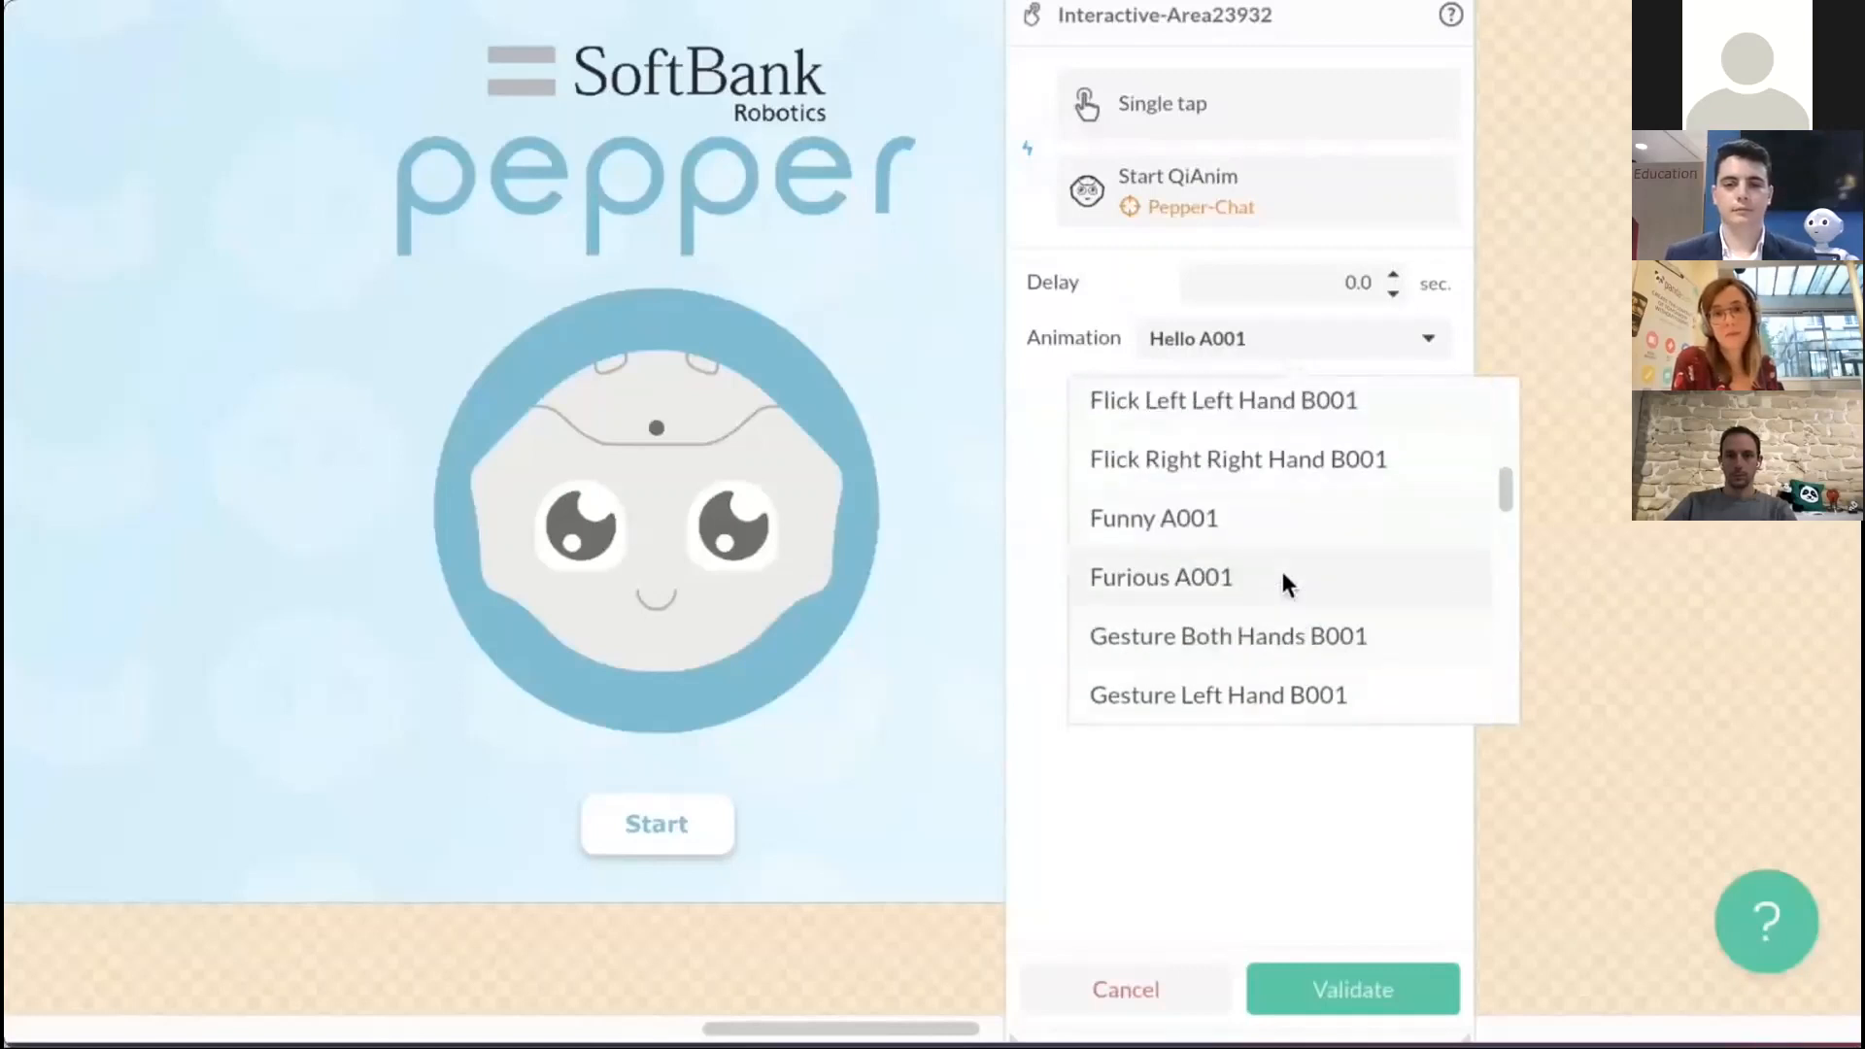
{"action": "left_click", "coordinate": [1290, 588]}
{"action": "left_click", "coordinate": [1310, 338]}
{"action": "left_click", "coordinate": [1262, 574]}
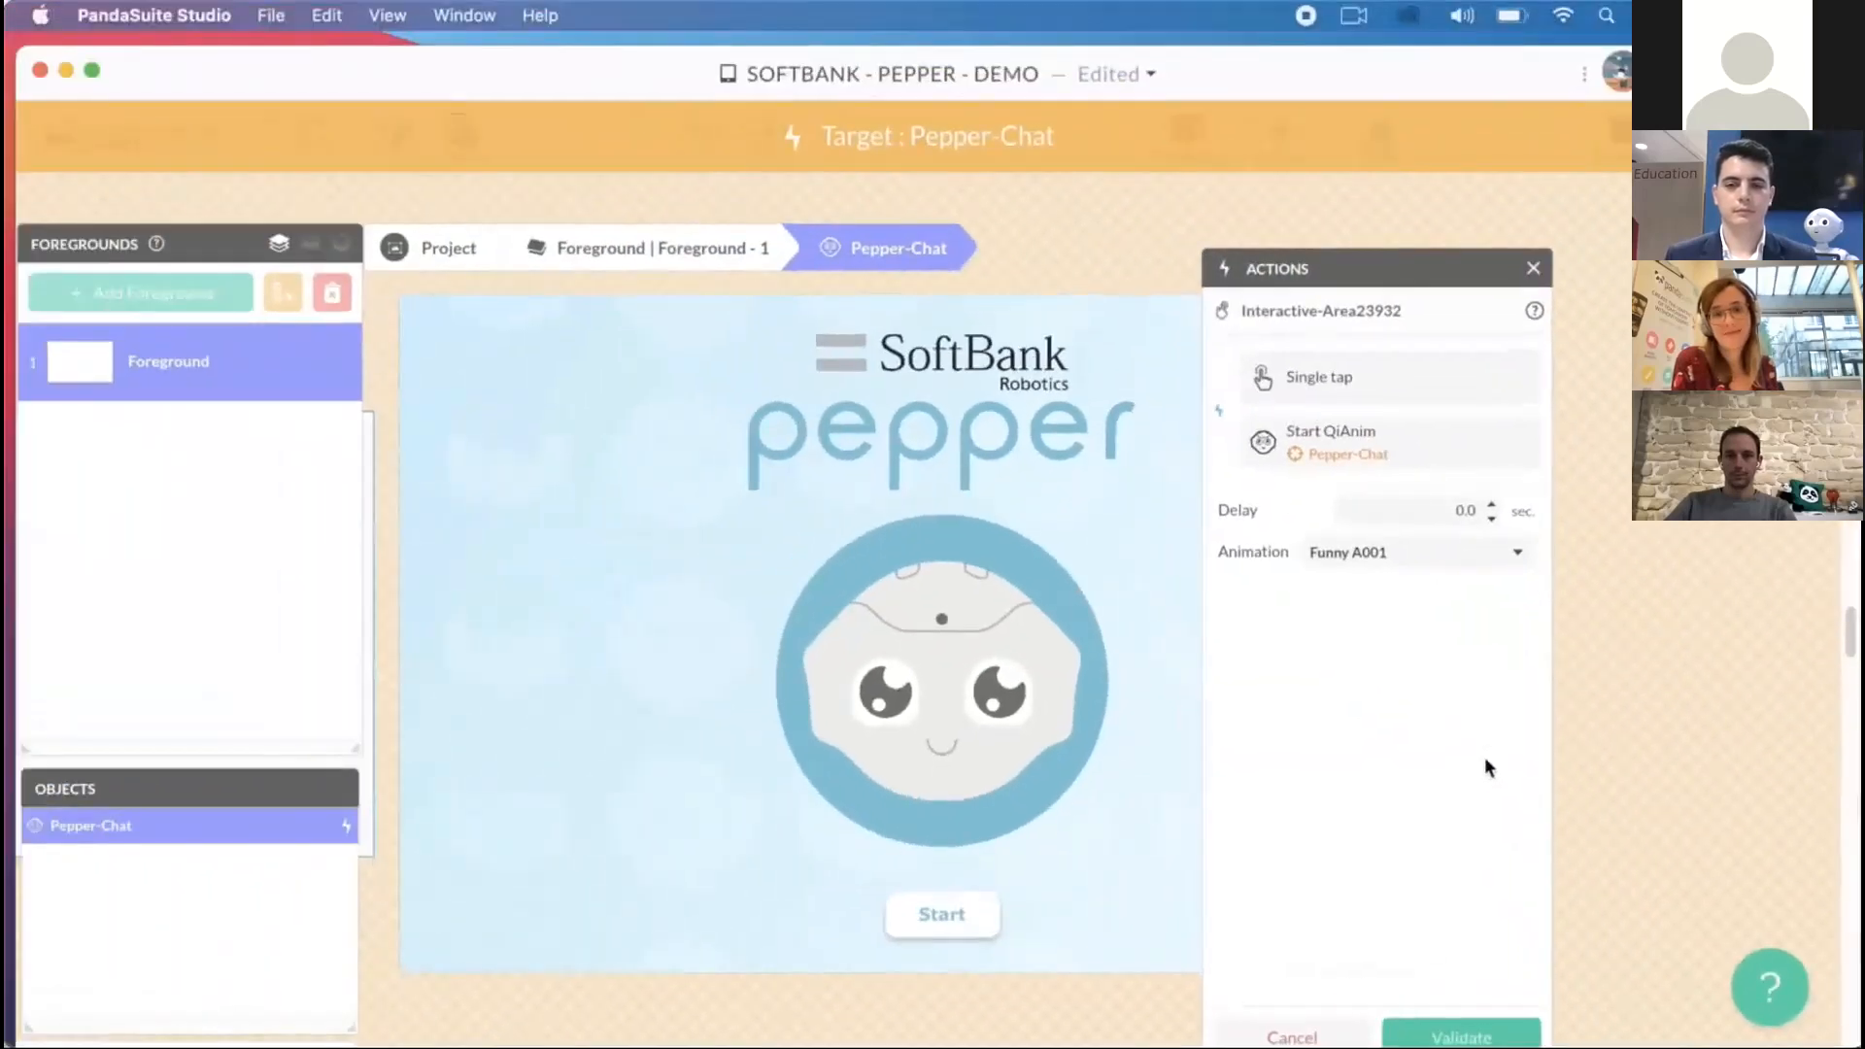
{"action": "left_click", "coordinate": [1461, 1036]}
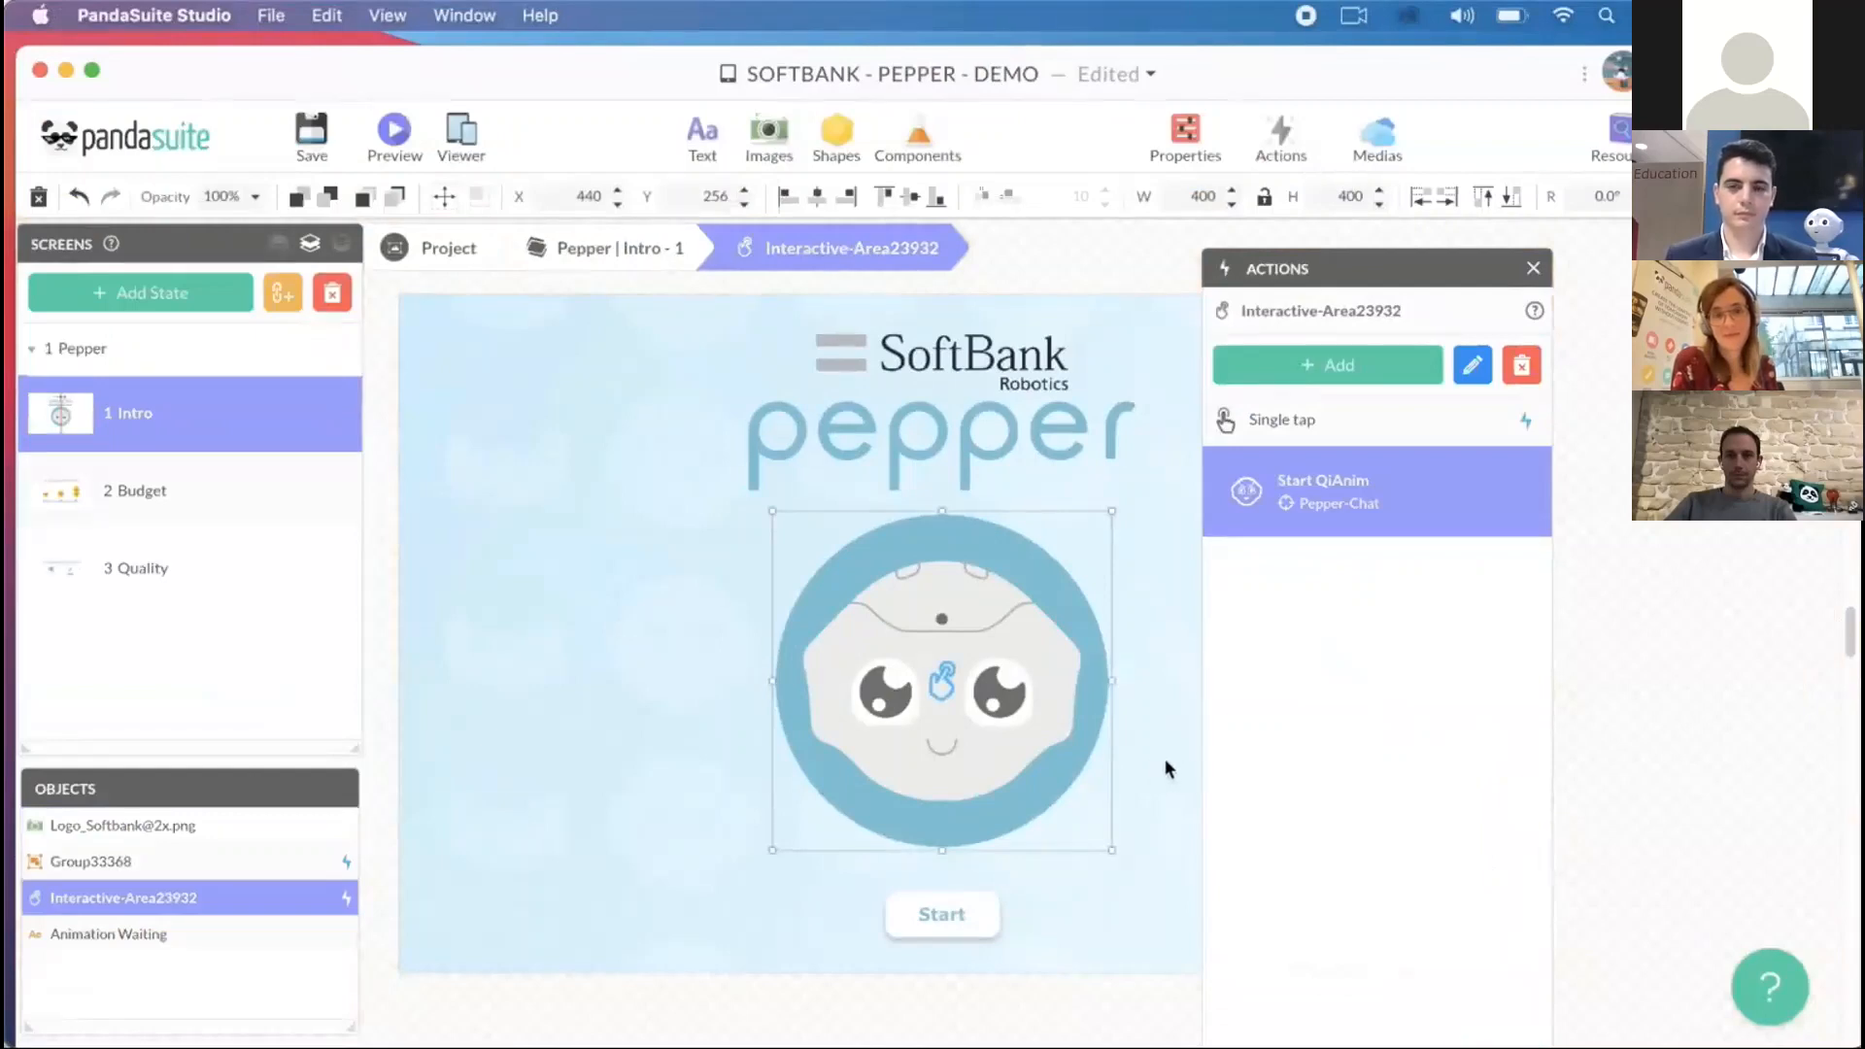
{"action": "left_click", "coordinate": [311, 151]}
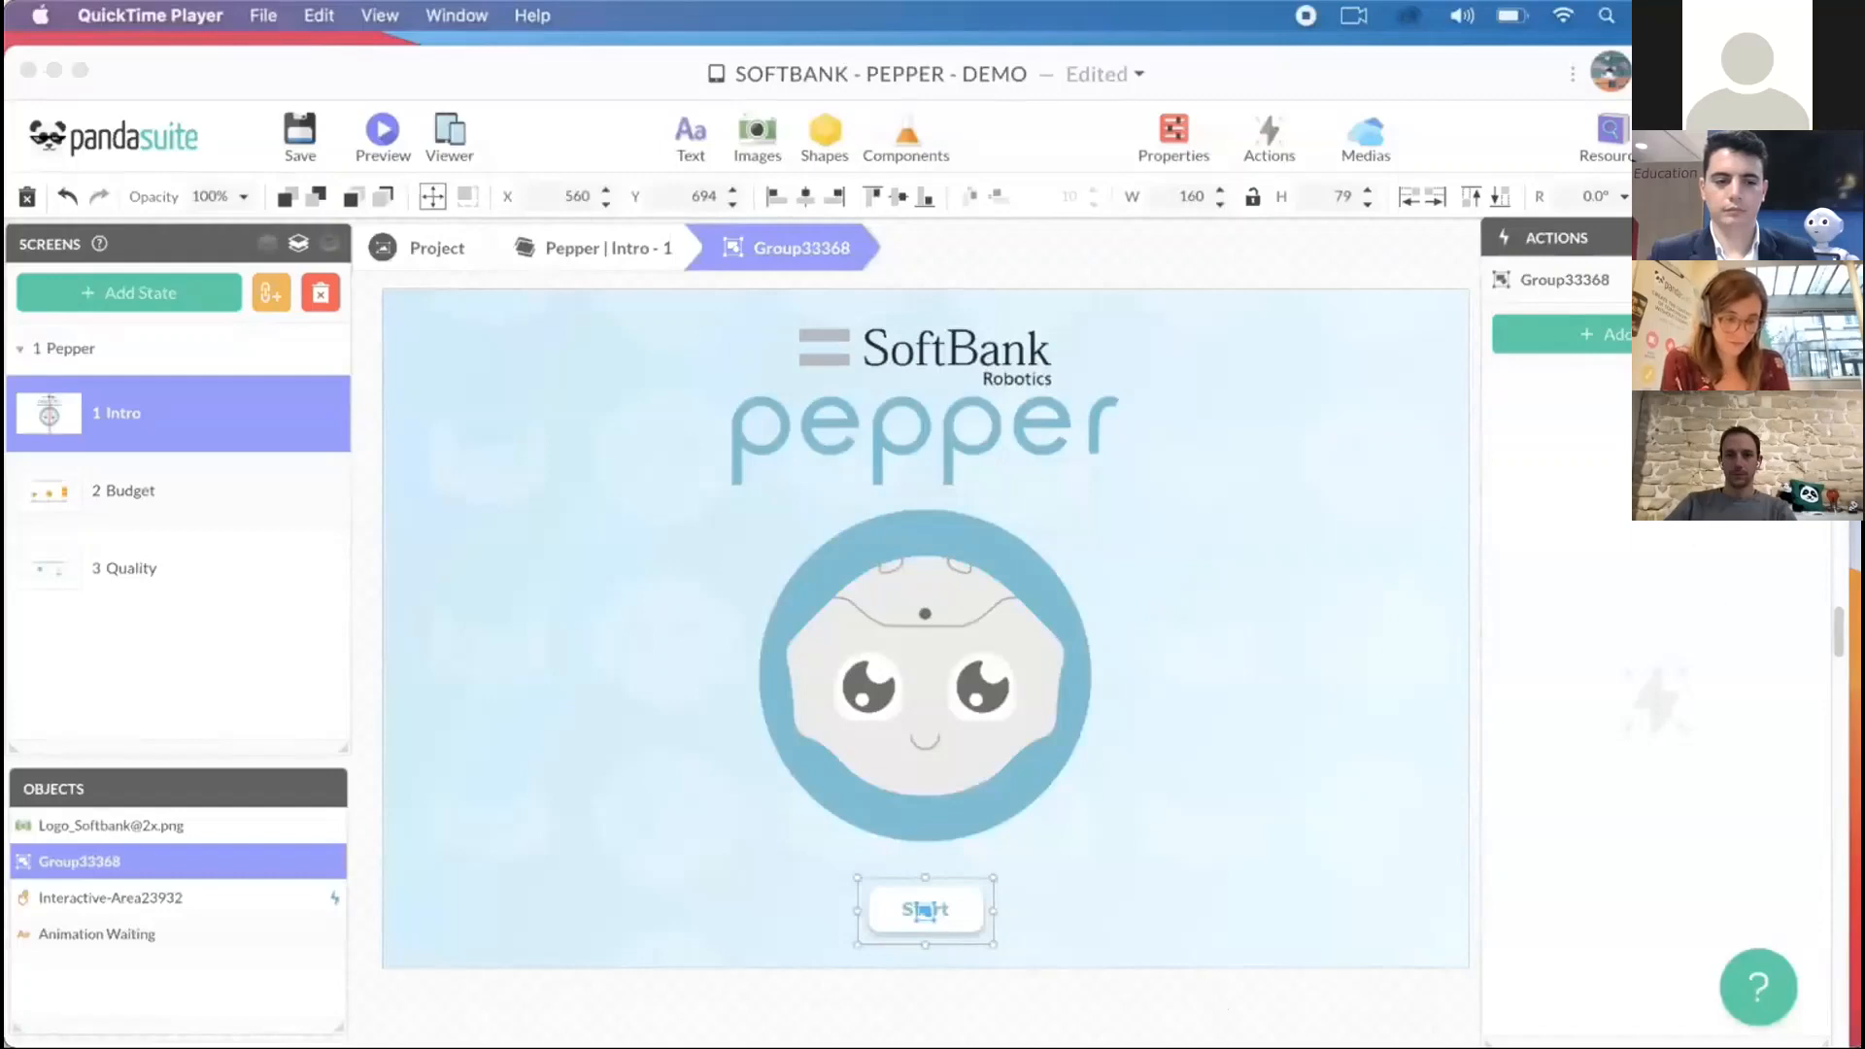
- Add a Single tap action to the Start button group that runs Start QiChat on the foreground's Pepper-Chat component
{"action": "left_click", "coordinate": [1614, 333]}
{"action": "left_click", "coordinate": [1558, 479]}
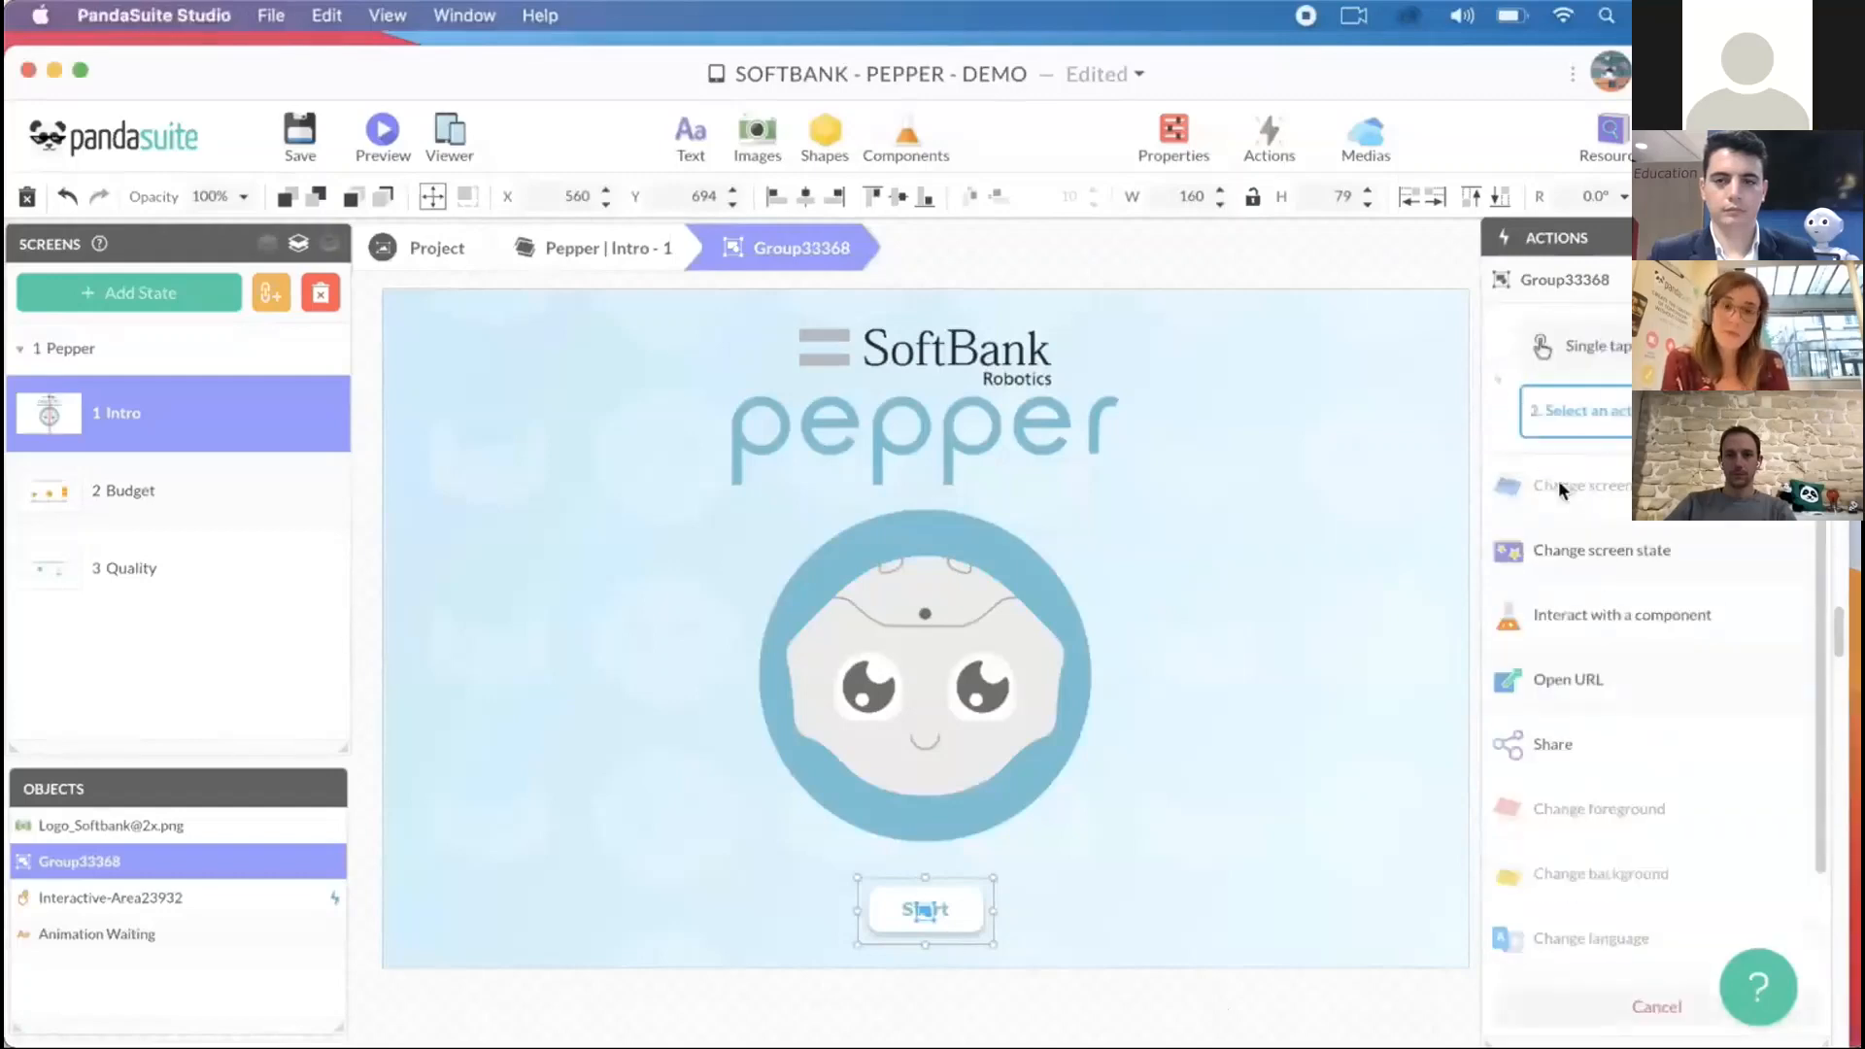
{"action": "left_click", "coordinate": [1558, 614]}
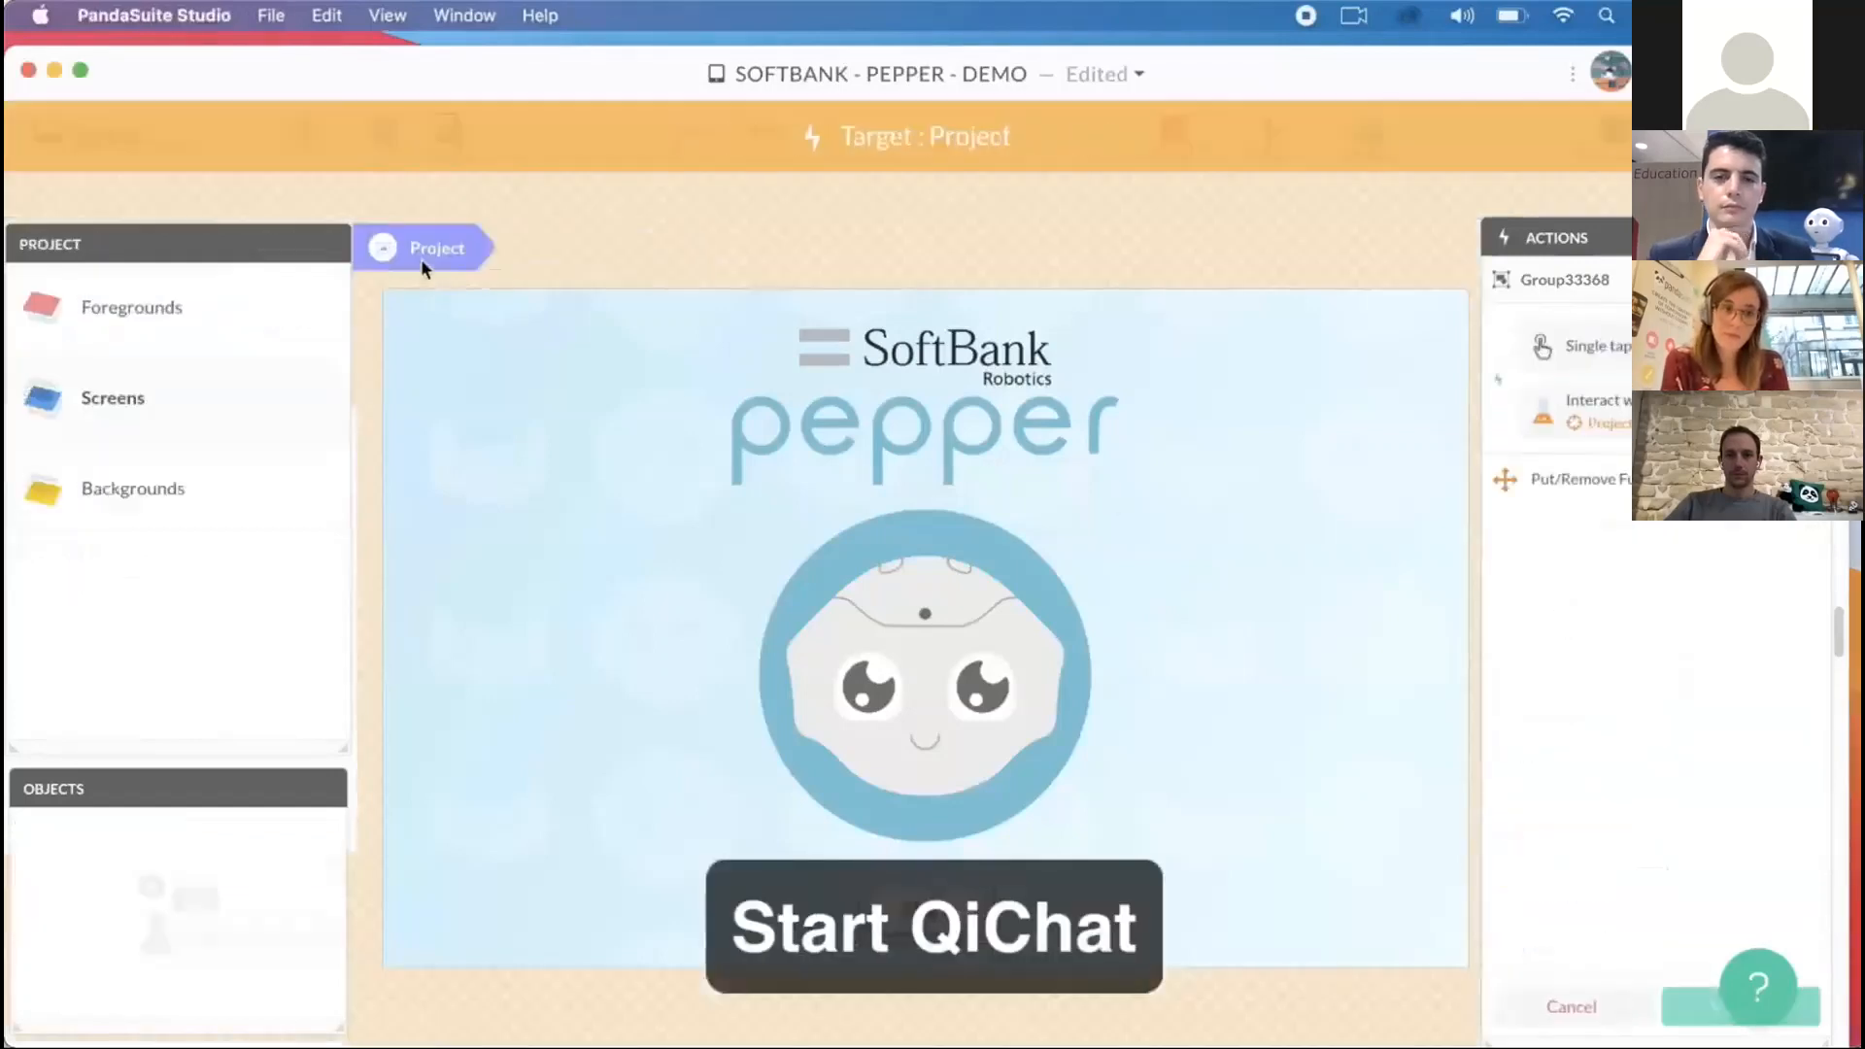
{"action": "left_click", "coordinate": [183, 421]}
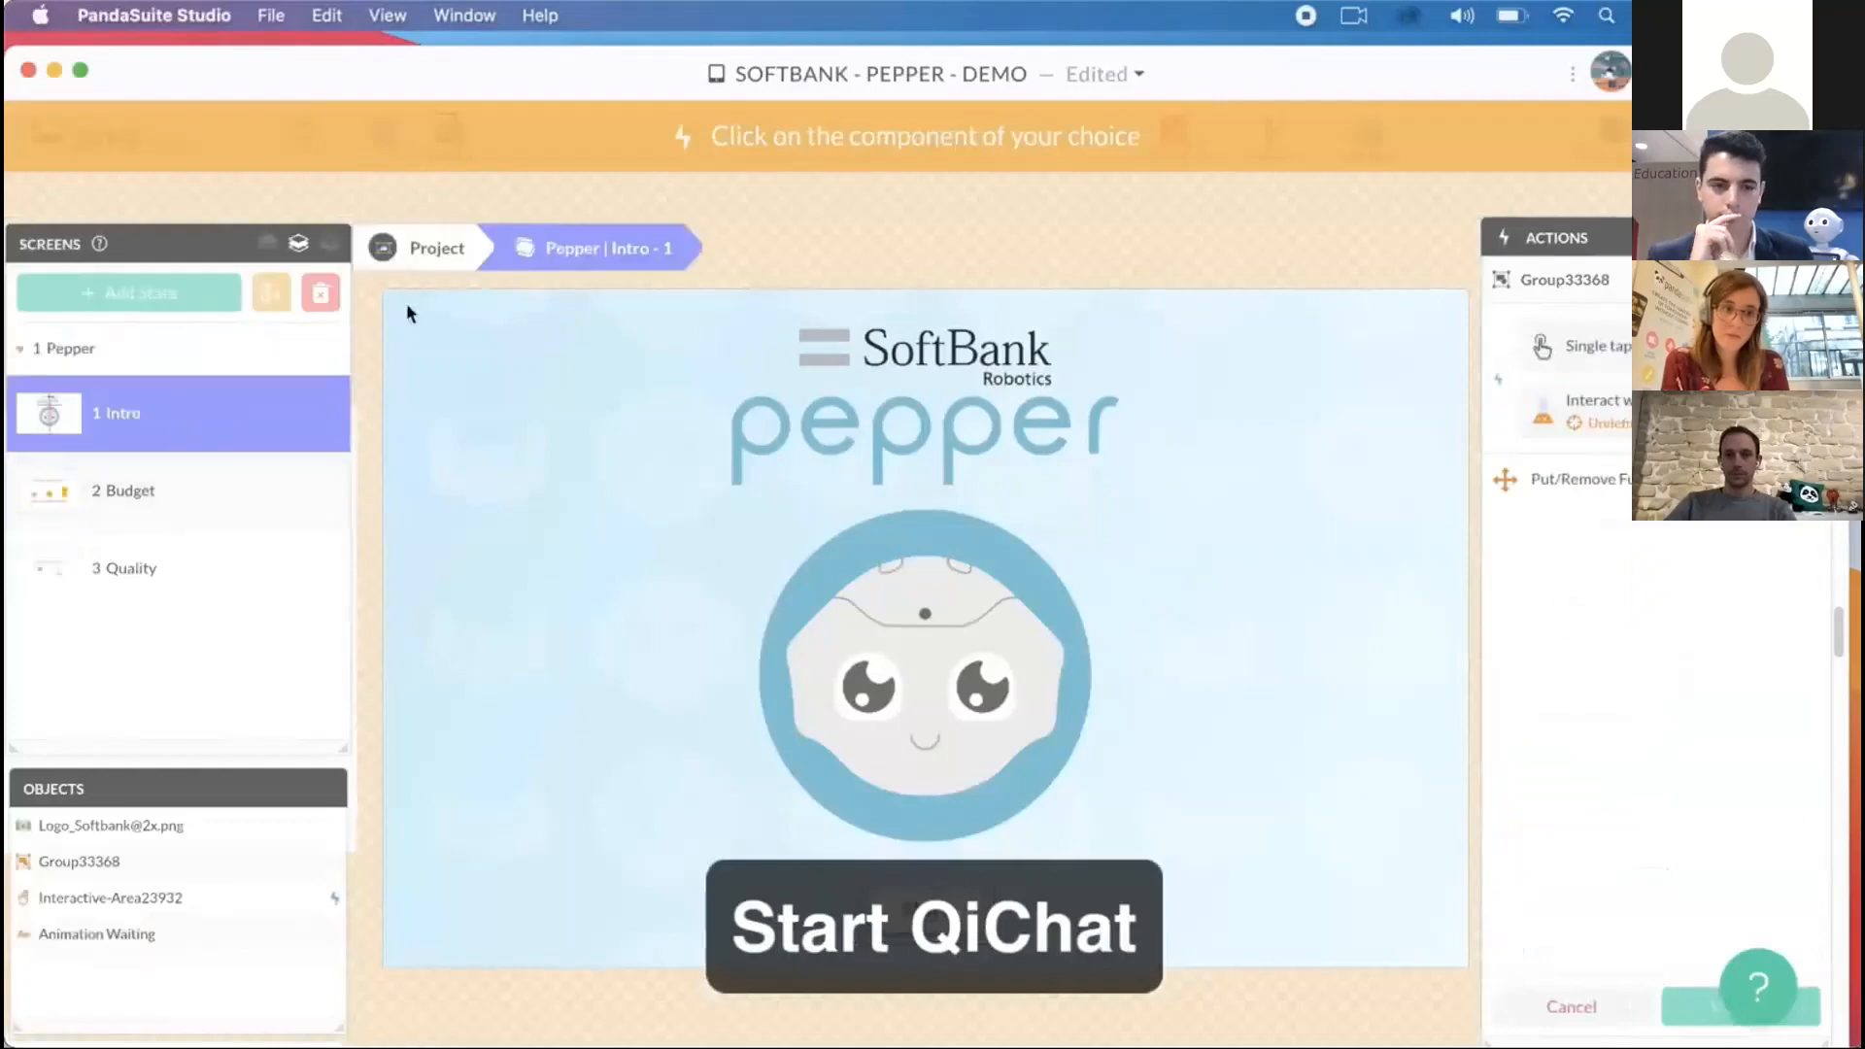
{"action": "left_click", "coordinate": [407, 255]}
{"action": "left_click", "coordinate": [200, 309]}
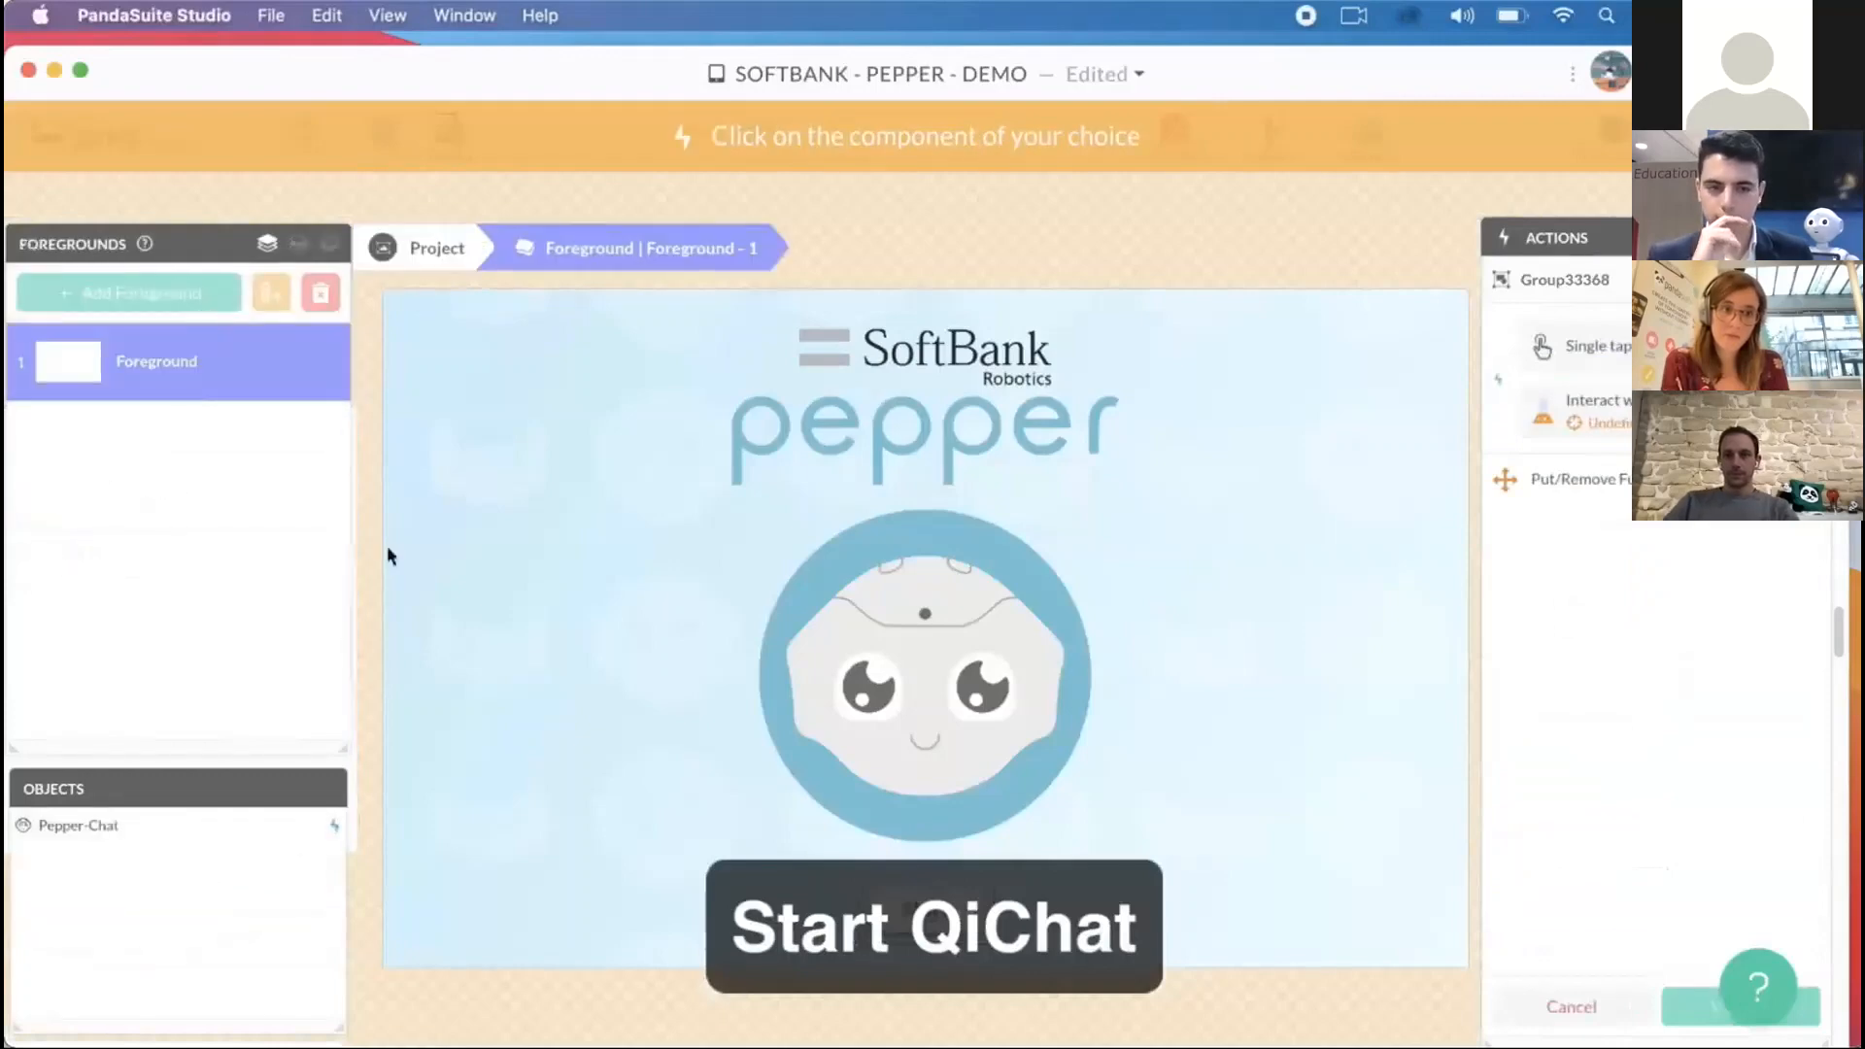
{"action": "left_click", "coordinate": [148, 825]}
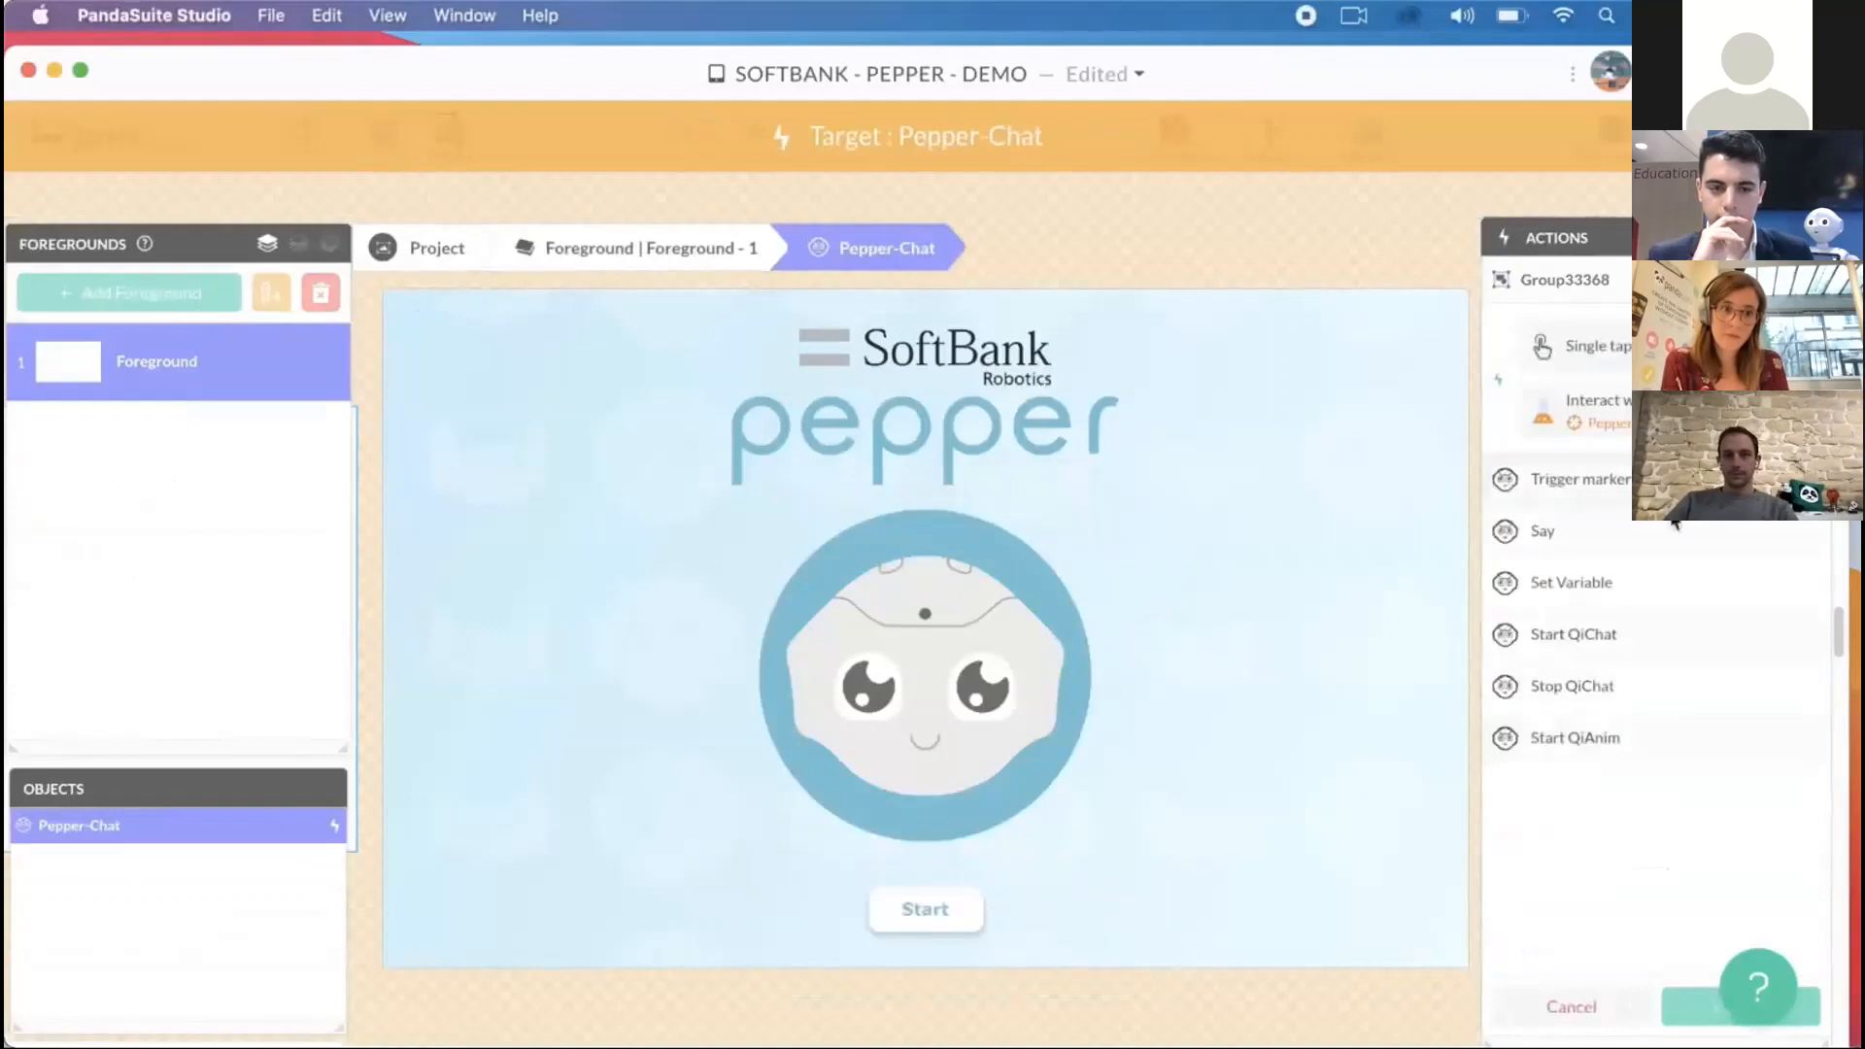
{"action": "left_click", "coordinate": [1640, 641]}
{"action": "left_click", "coordinate": [1699, 1008]}
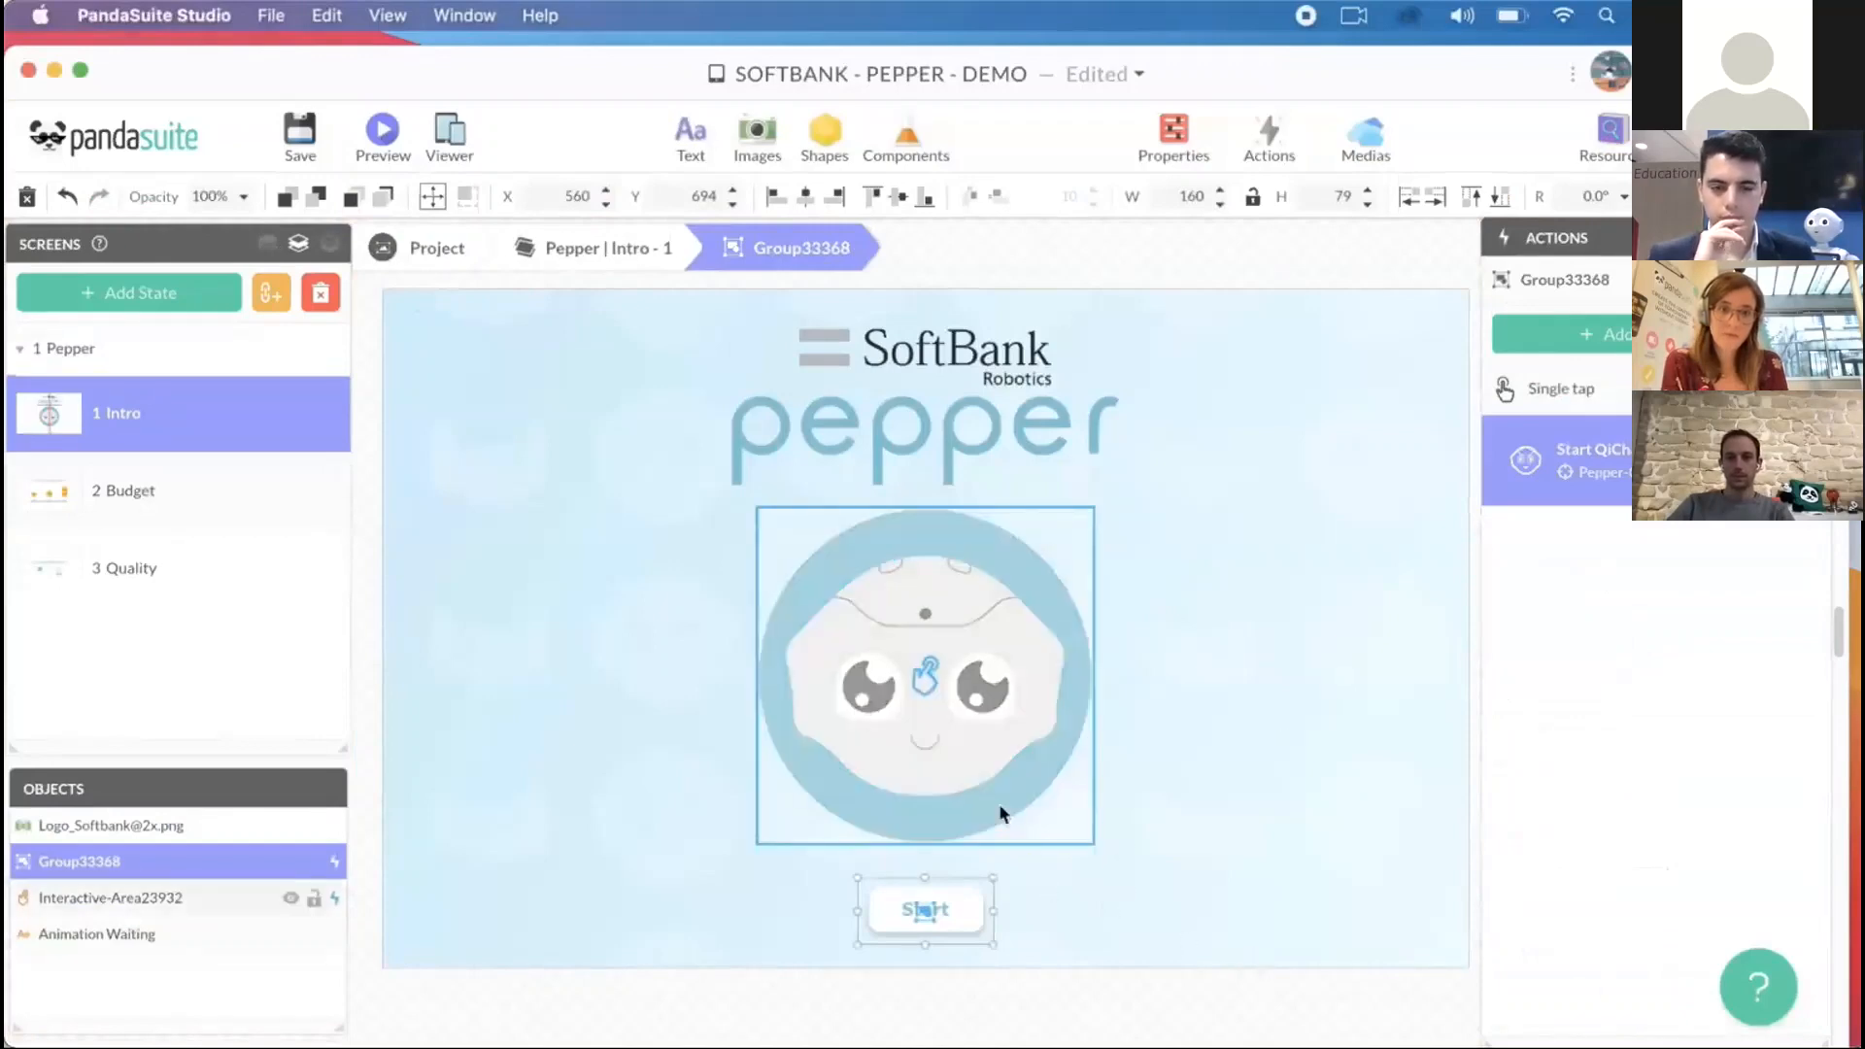
- Compare the Budget and Quality states of the Pepper screen, examining their questions and answer choices
{"action": "left_click", "coordinate": [208, 505]}
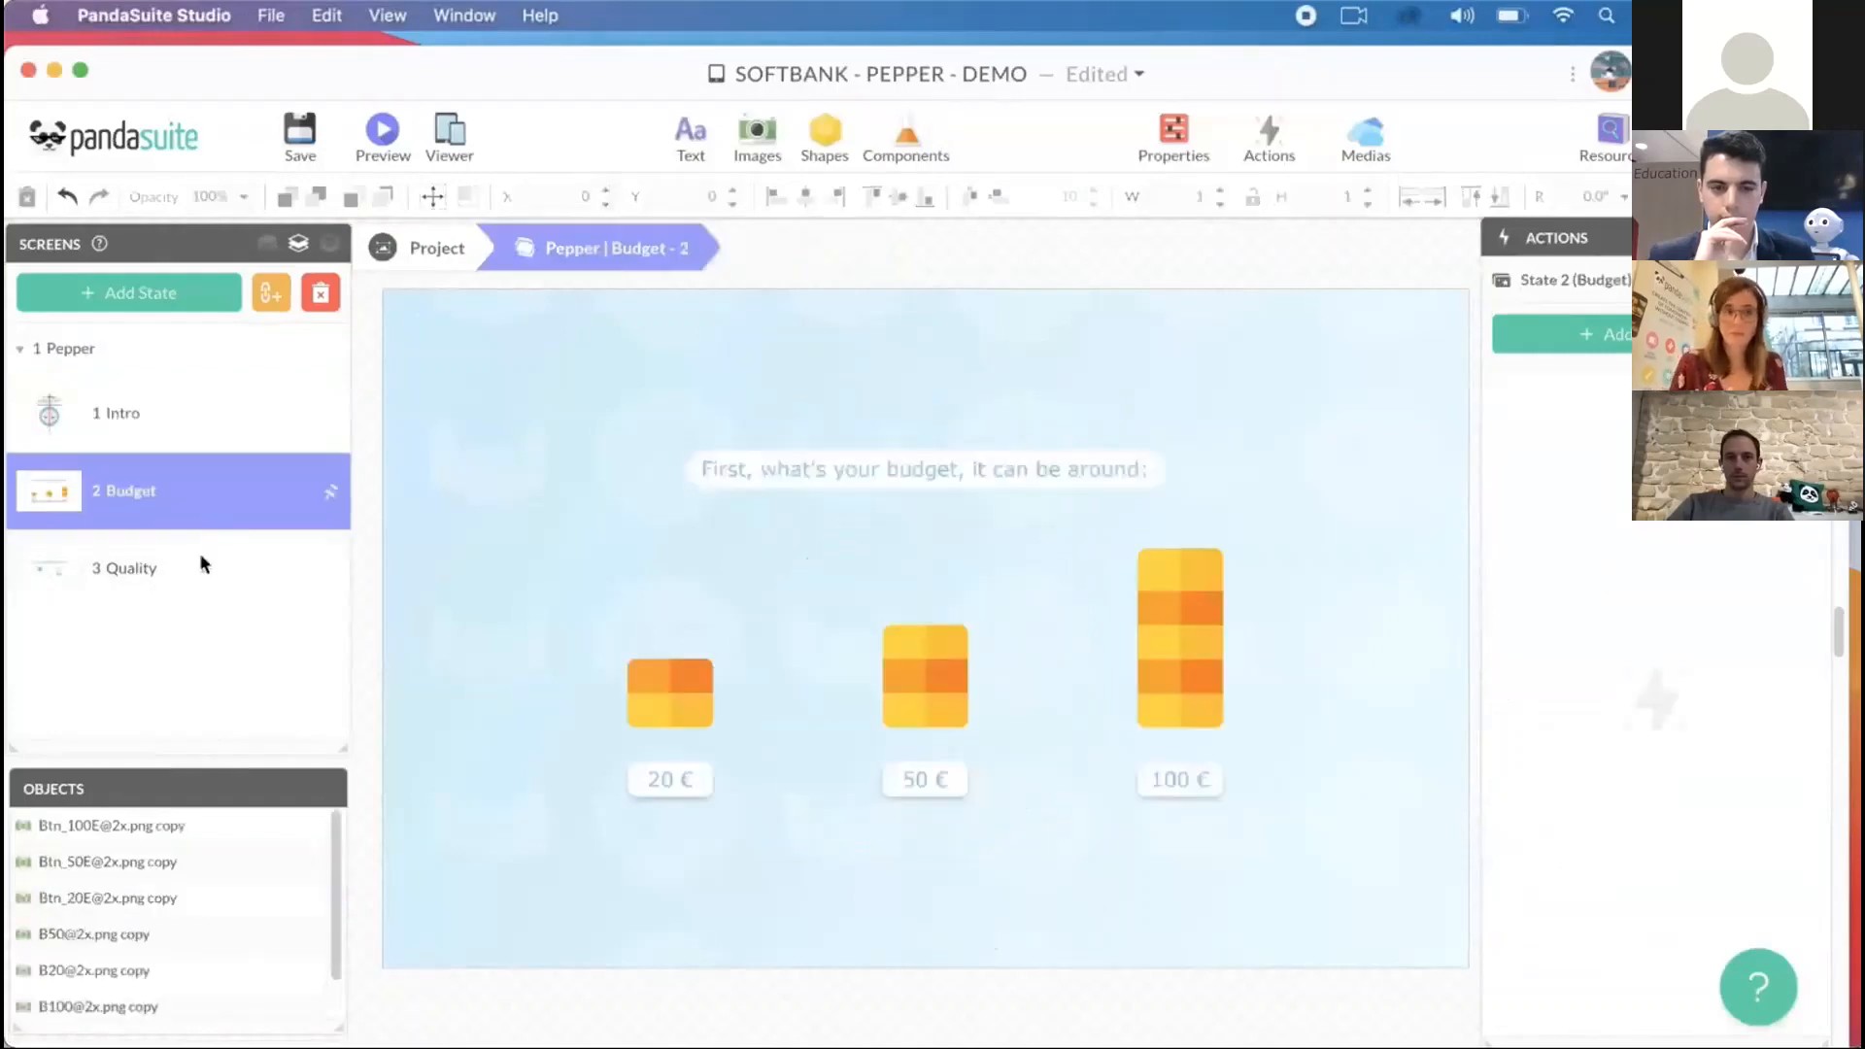
{"action": "left_click", "coordinate": [191, 577]}
{"action": "left_click", "coordinate": [201, 507]}
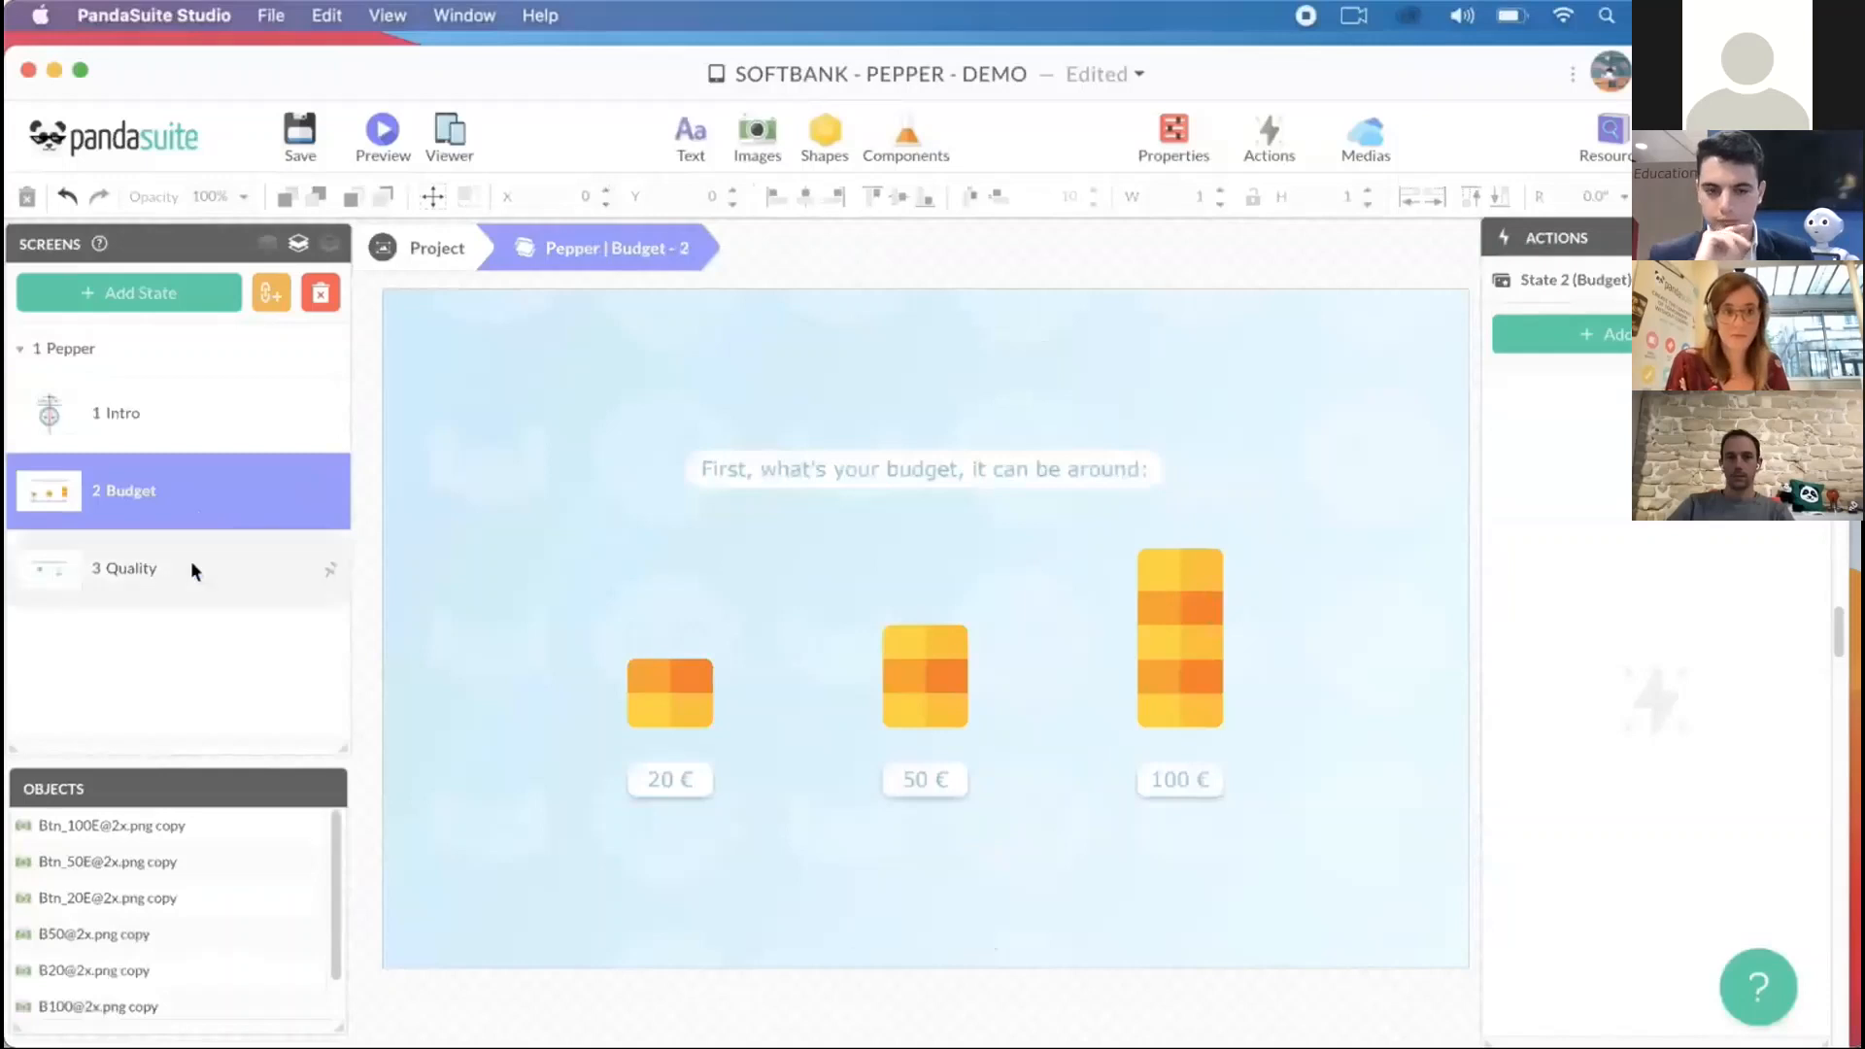
{"action": "left_click", "coordinate": [190, 563]}
{"action": "left_click", "coordinate": [196, 491]}
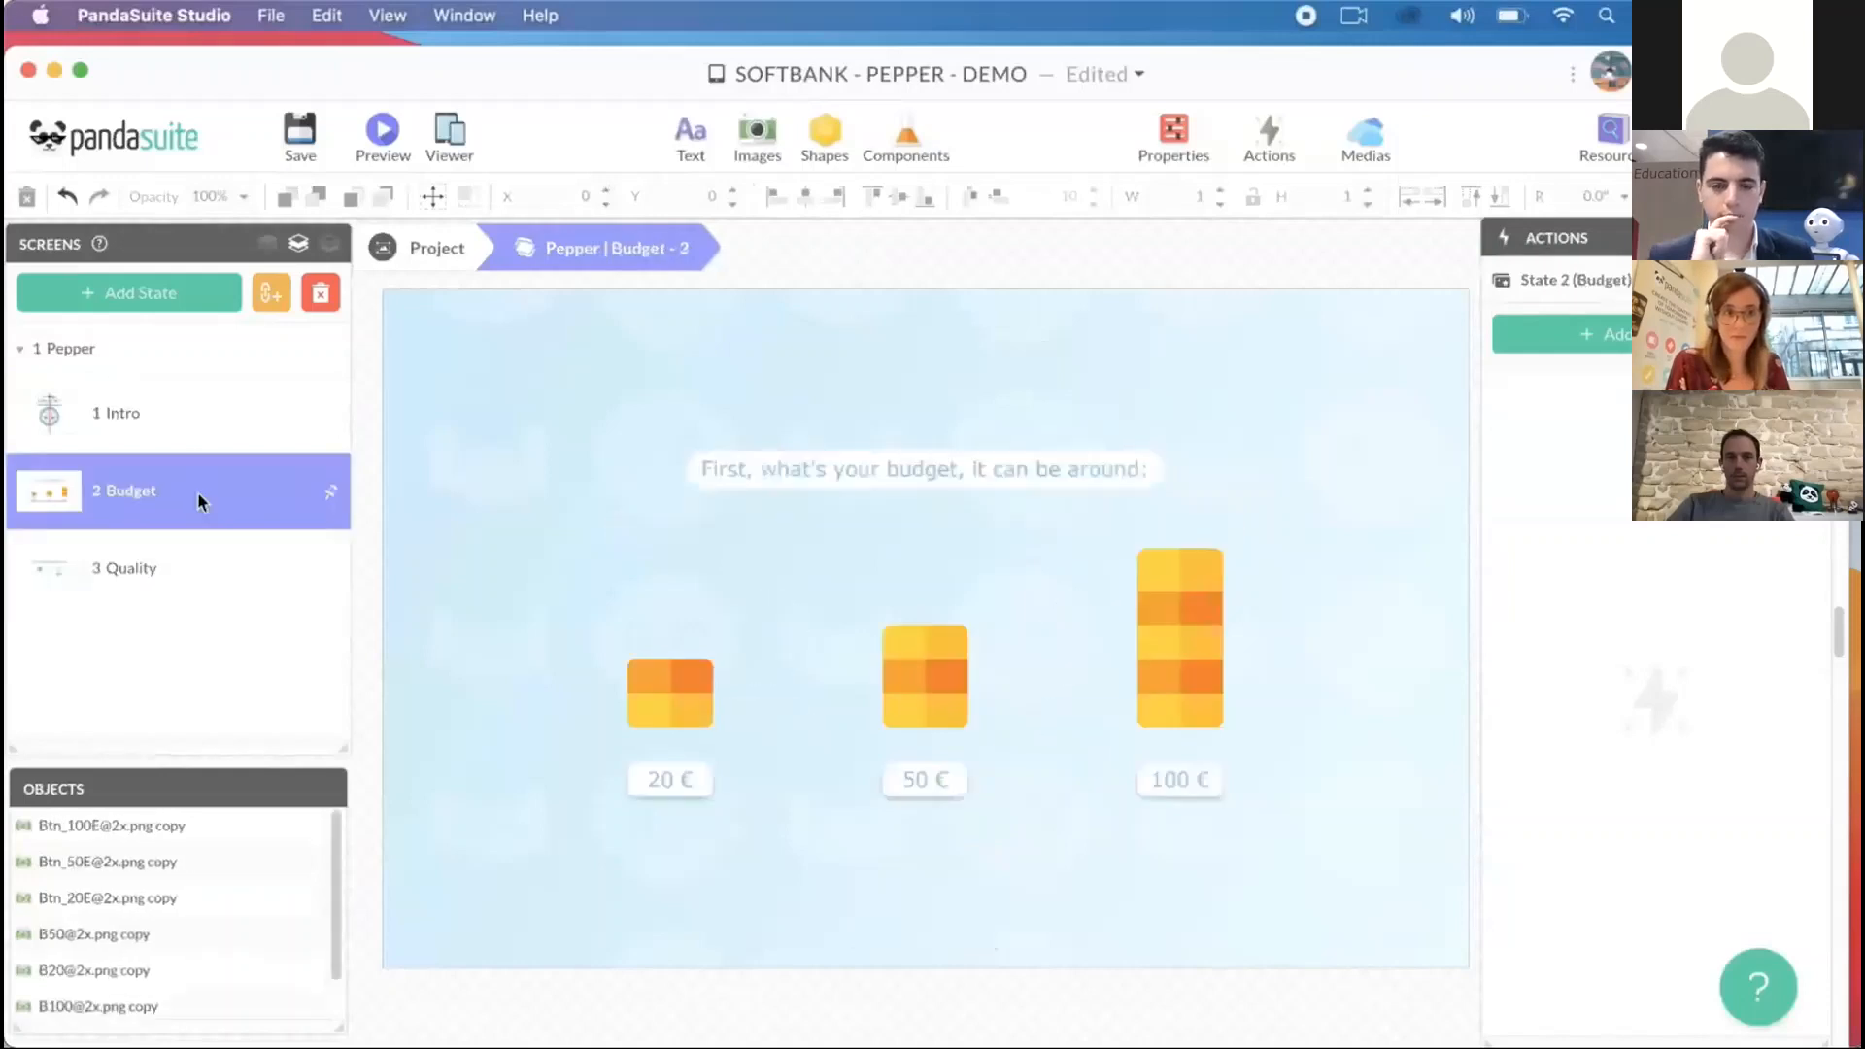
{"action": "left_click", "coordinate": [175, 575]}
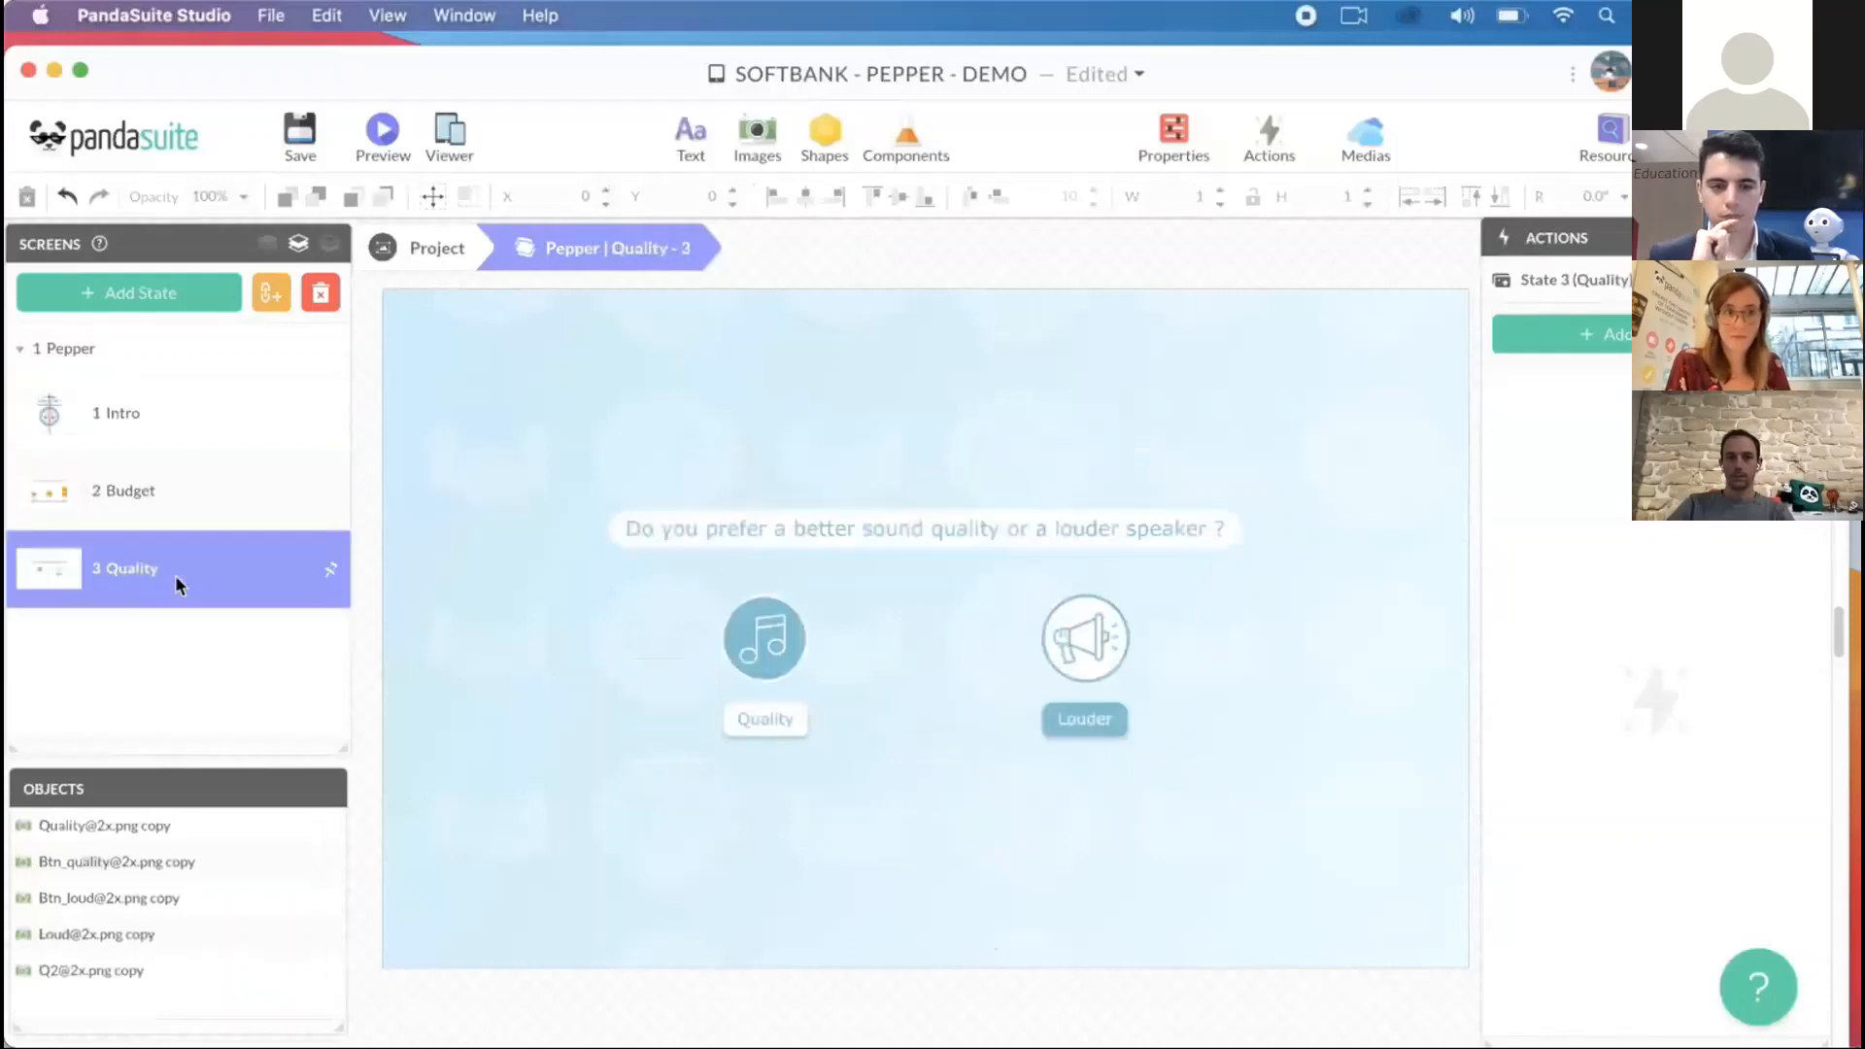
{"action": "left_click", "coordinate": [197, 497]}
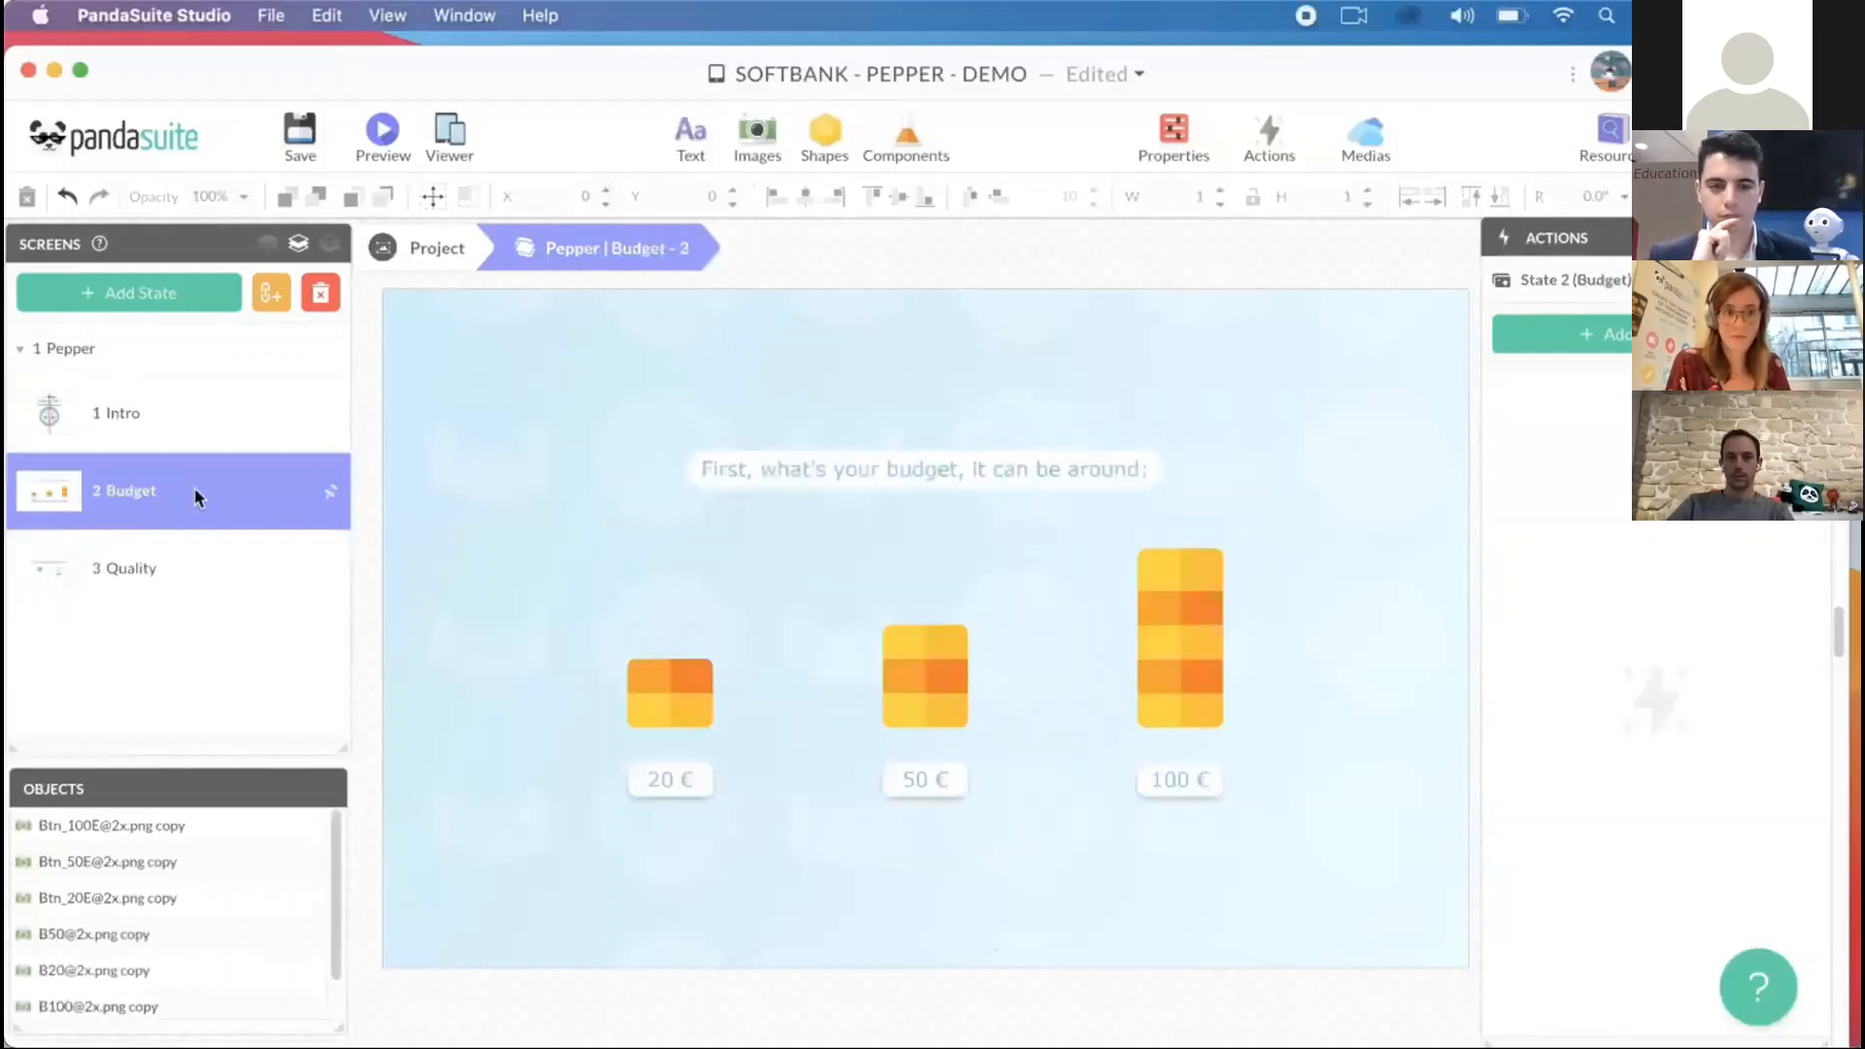
{"action": "left_click", "coordinate": [180, 589]}
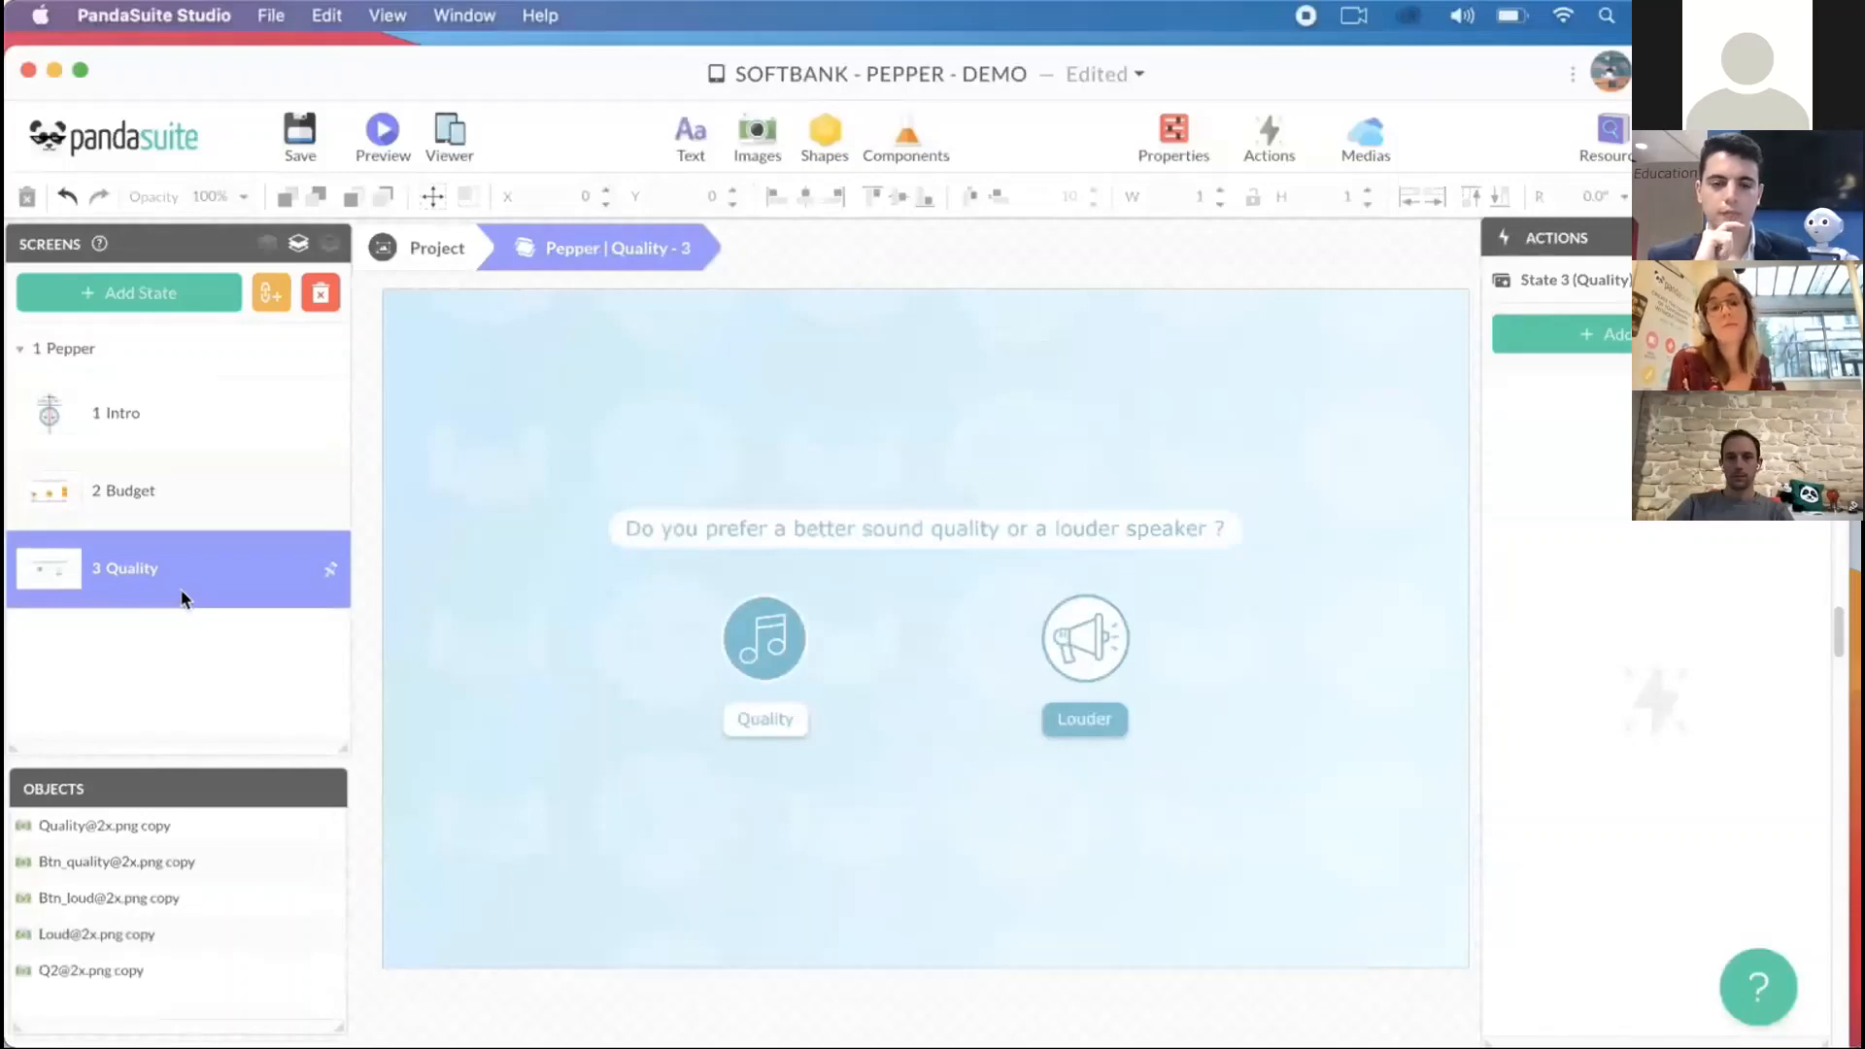
{"action": "left_click", "coordinate": [181, 512]}
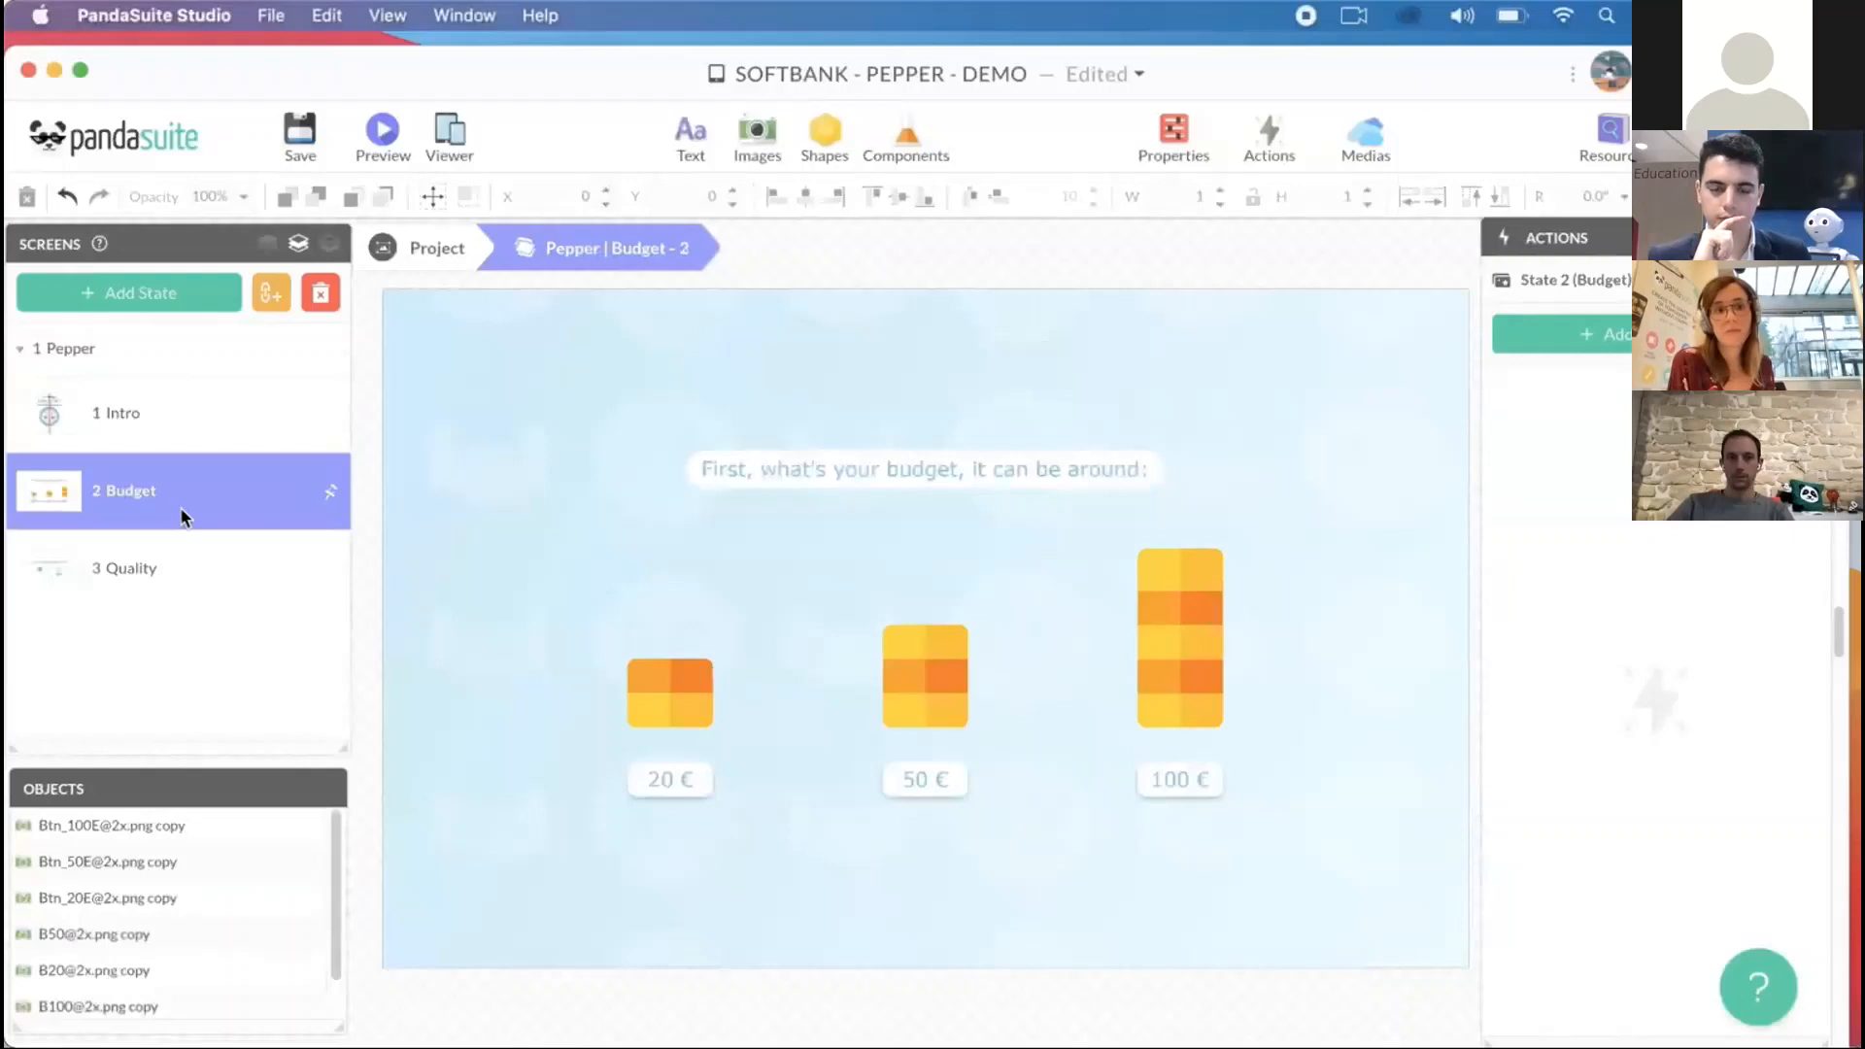
{"action": "left_click", "coordinate": [185, 571]}
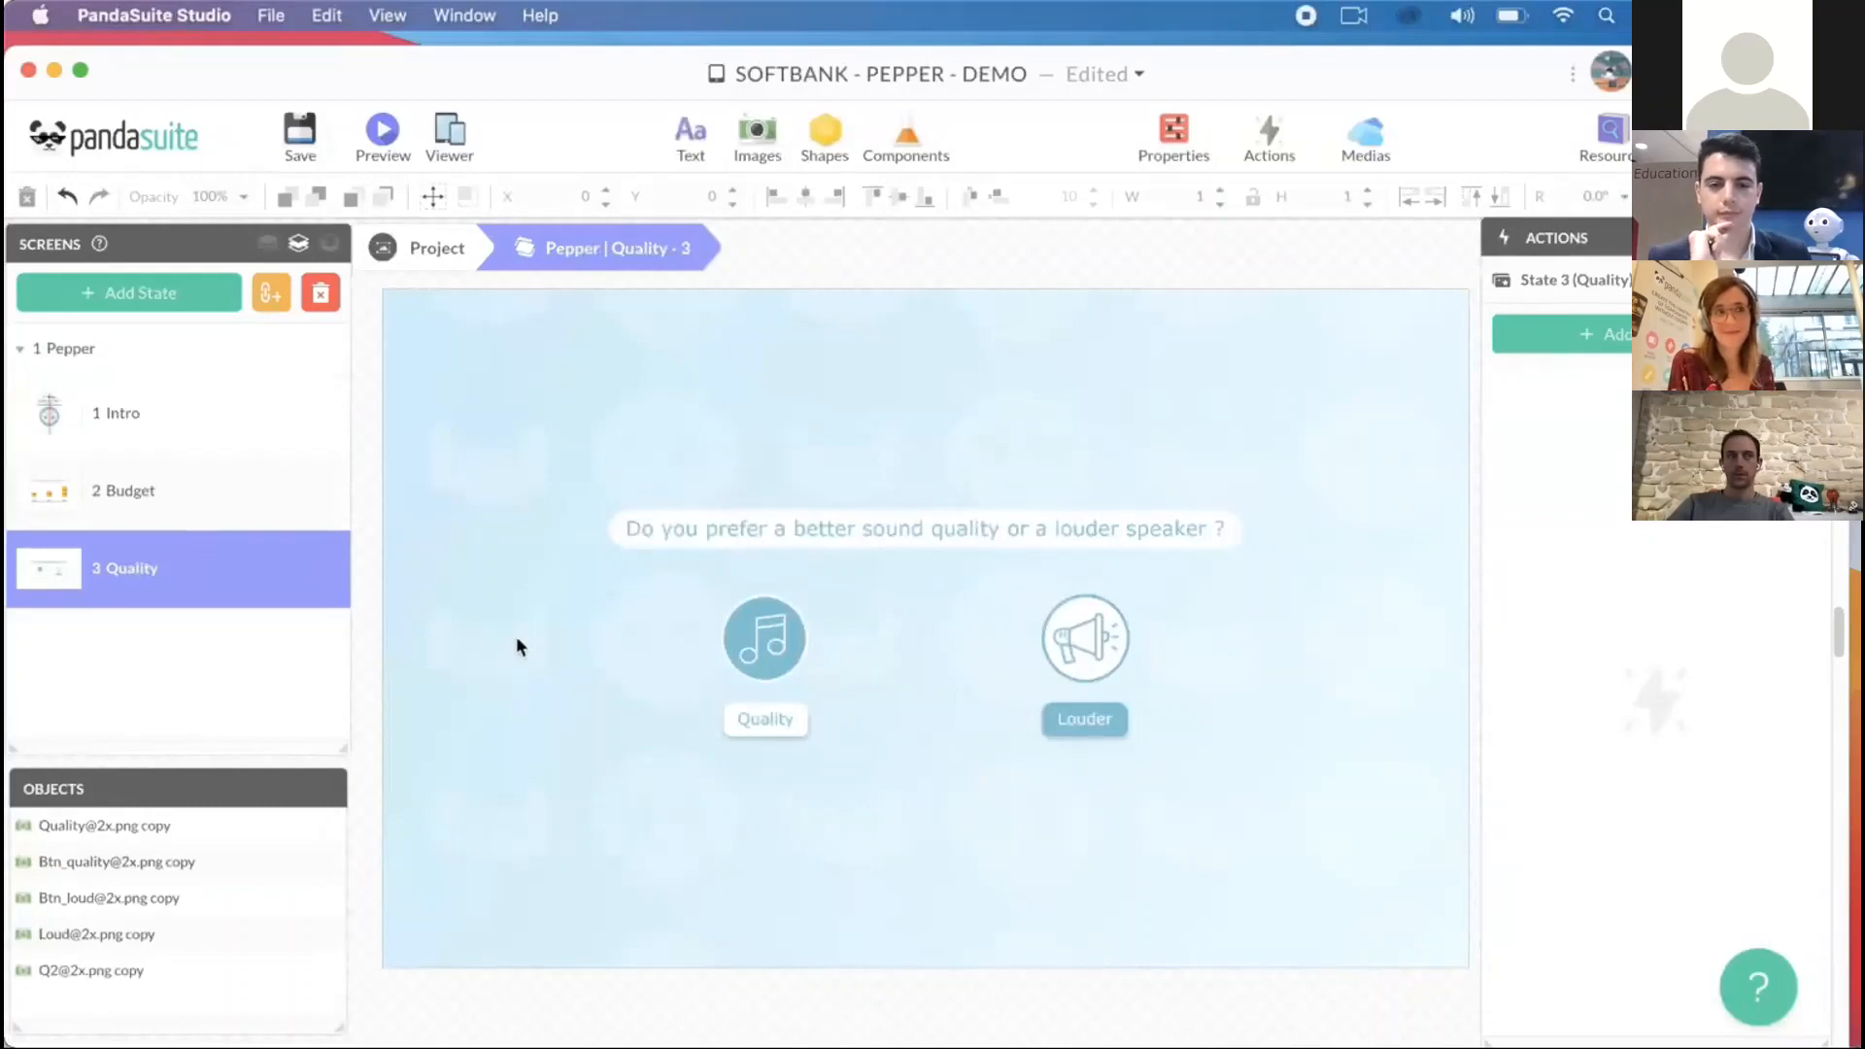
- Switch to Visual Studio Code and examine the quality, waterproof and recommend proposals in the chat.top topic file
{"action": "mouse_move", "coordinate": [985, 1039]}
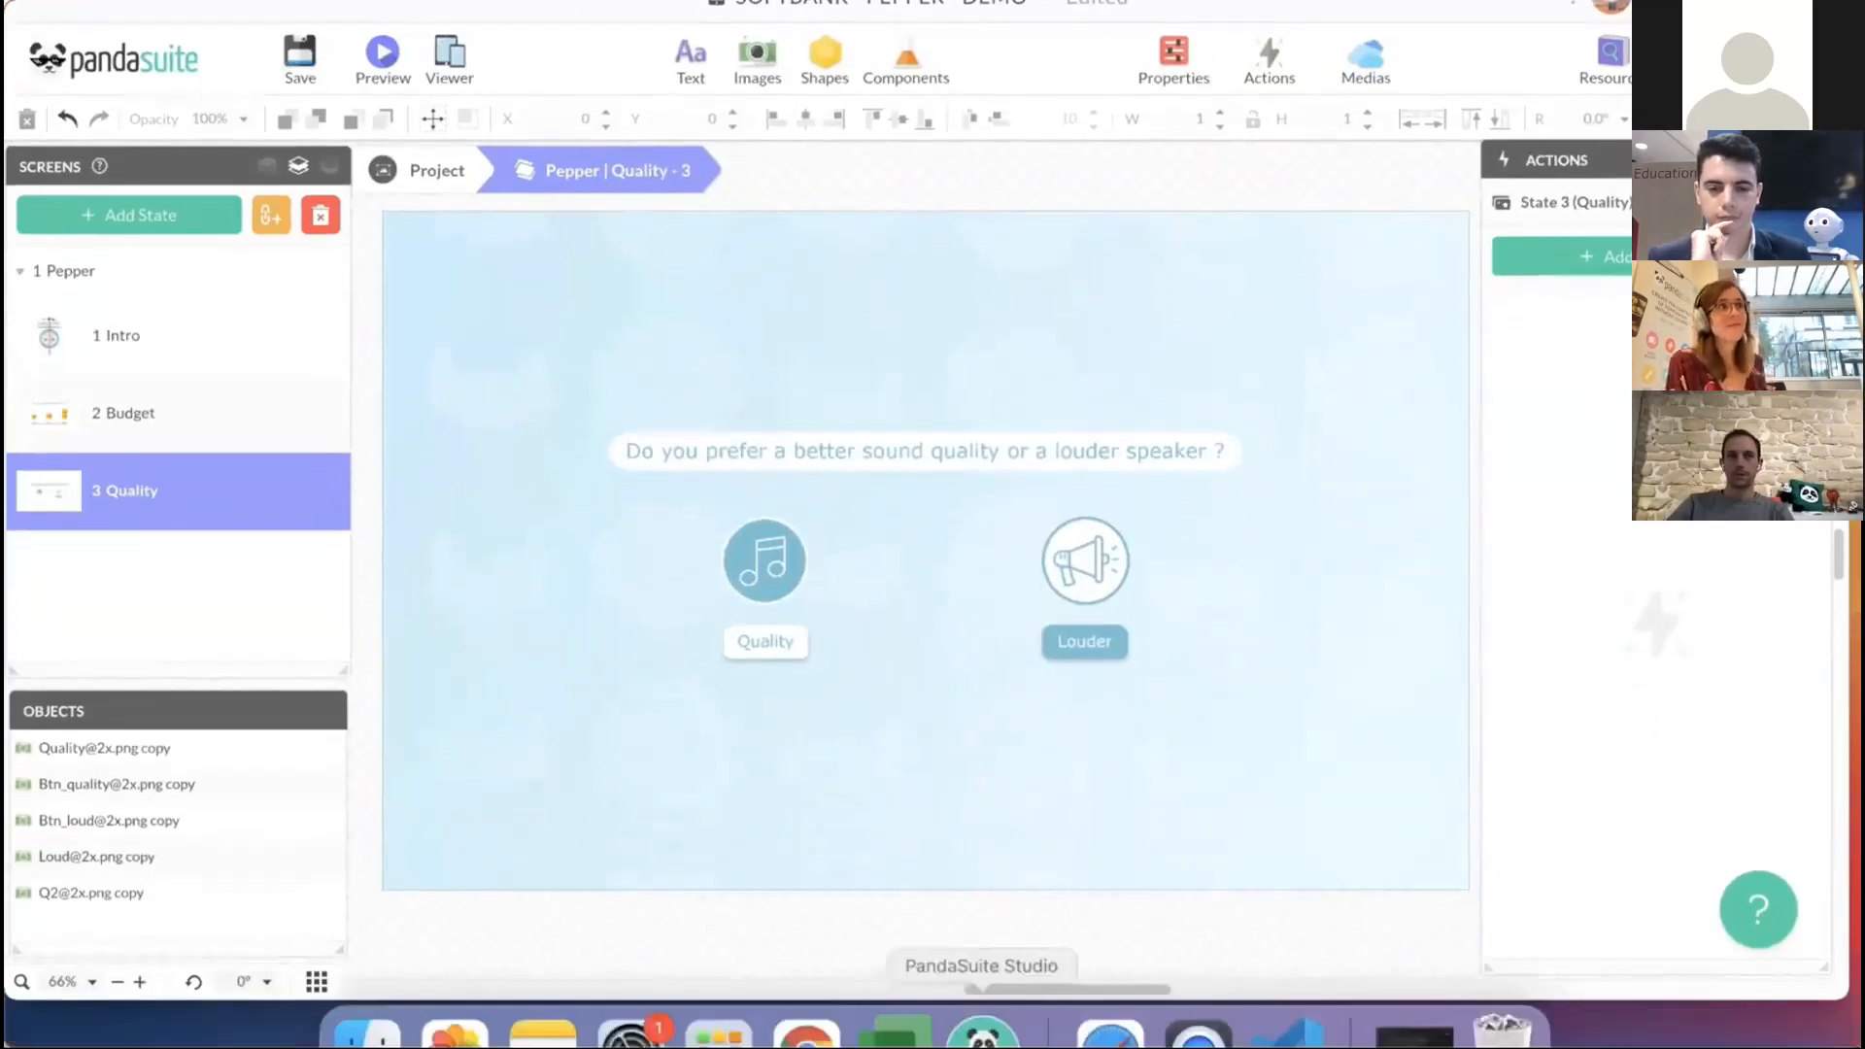
{"action": "left_click", "coordinate": [1286, 1001]}
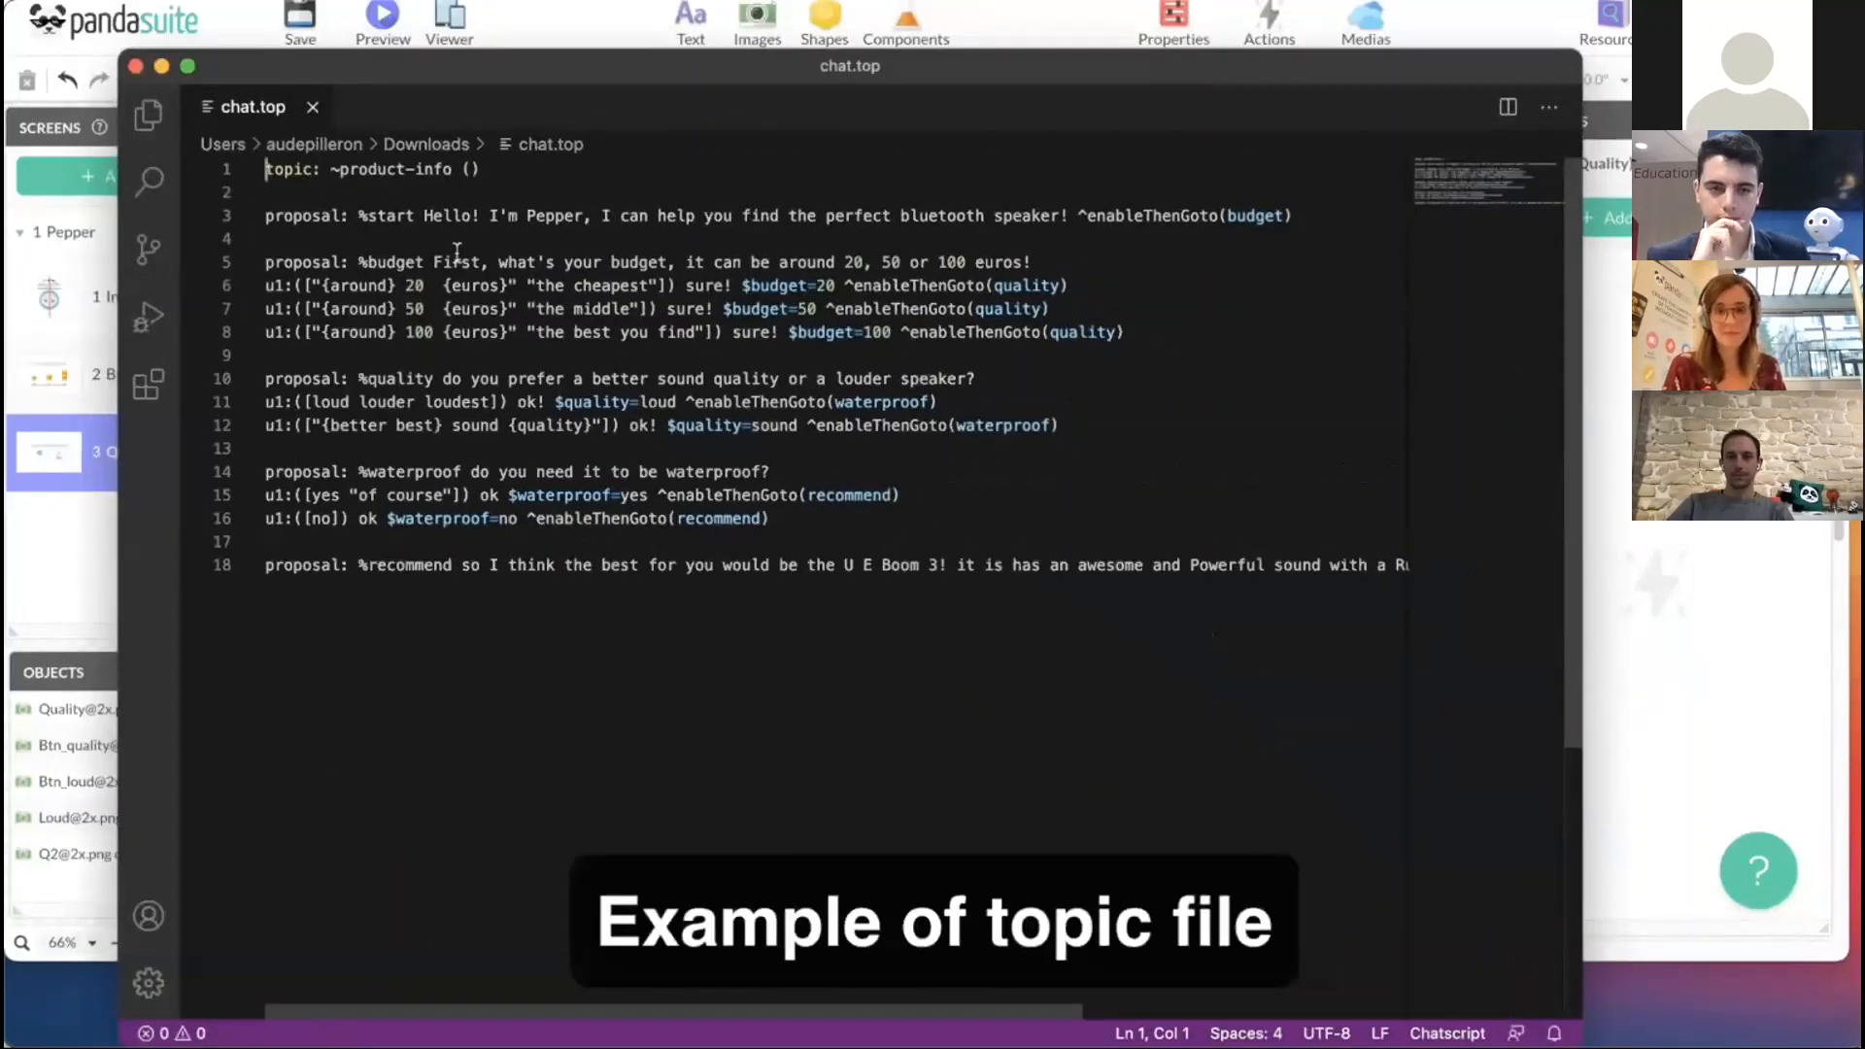
{"action": "left_click", "coordinate": [383, 379]}
{"action": "left_click", "coordinate": [378, 472]}
{"action": "left_click", "coordinate": [389, 567]}
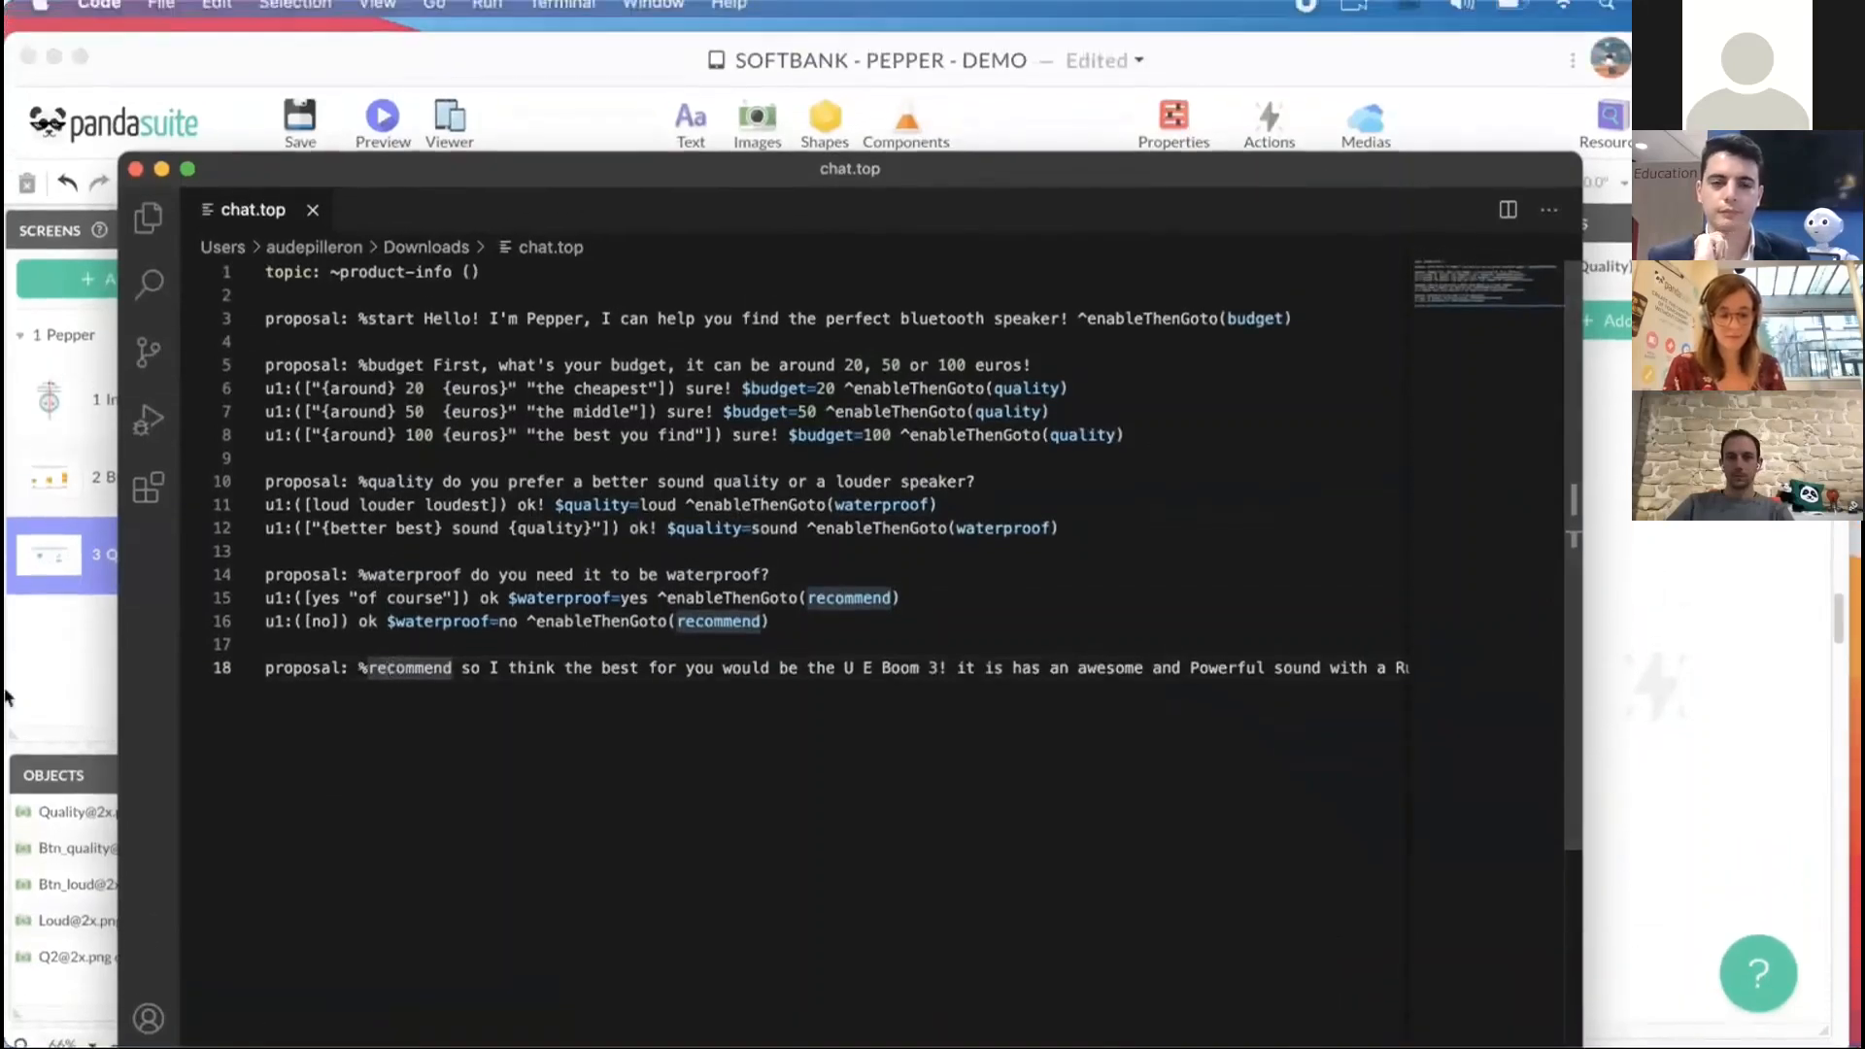
- Return to PandaSuite Studio and inspect the QiChat bookmarks and markers inside the foreground's Pepper-Chat component
{"action": "left_click", "coordinate": [5, 697]}
{"action": "left_click", "coordinate": [429, 232]}
{"action": "left_click", "coordinate": [233, 299]}
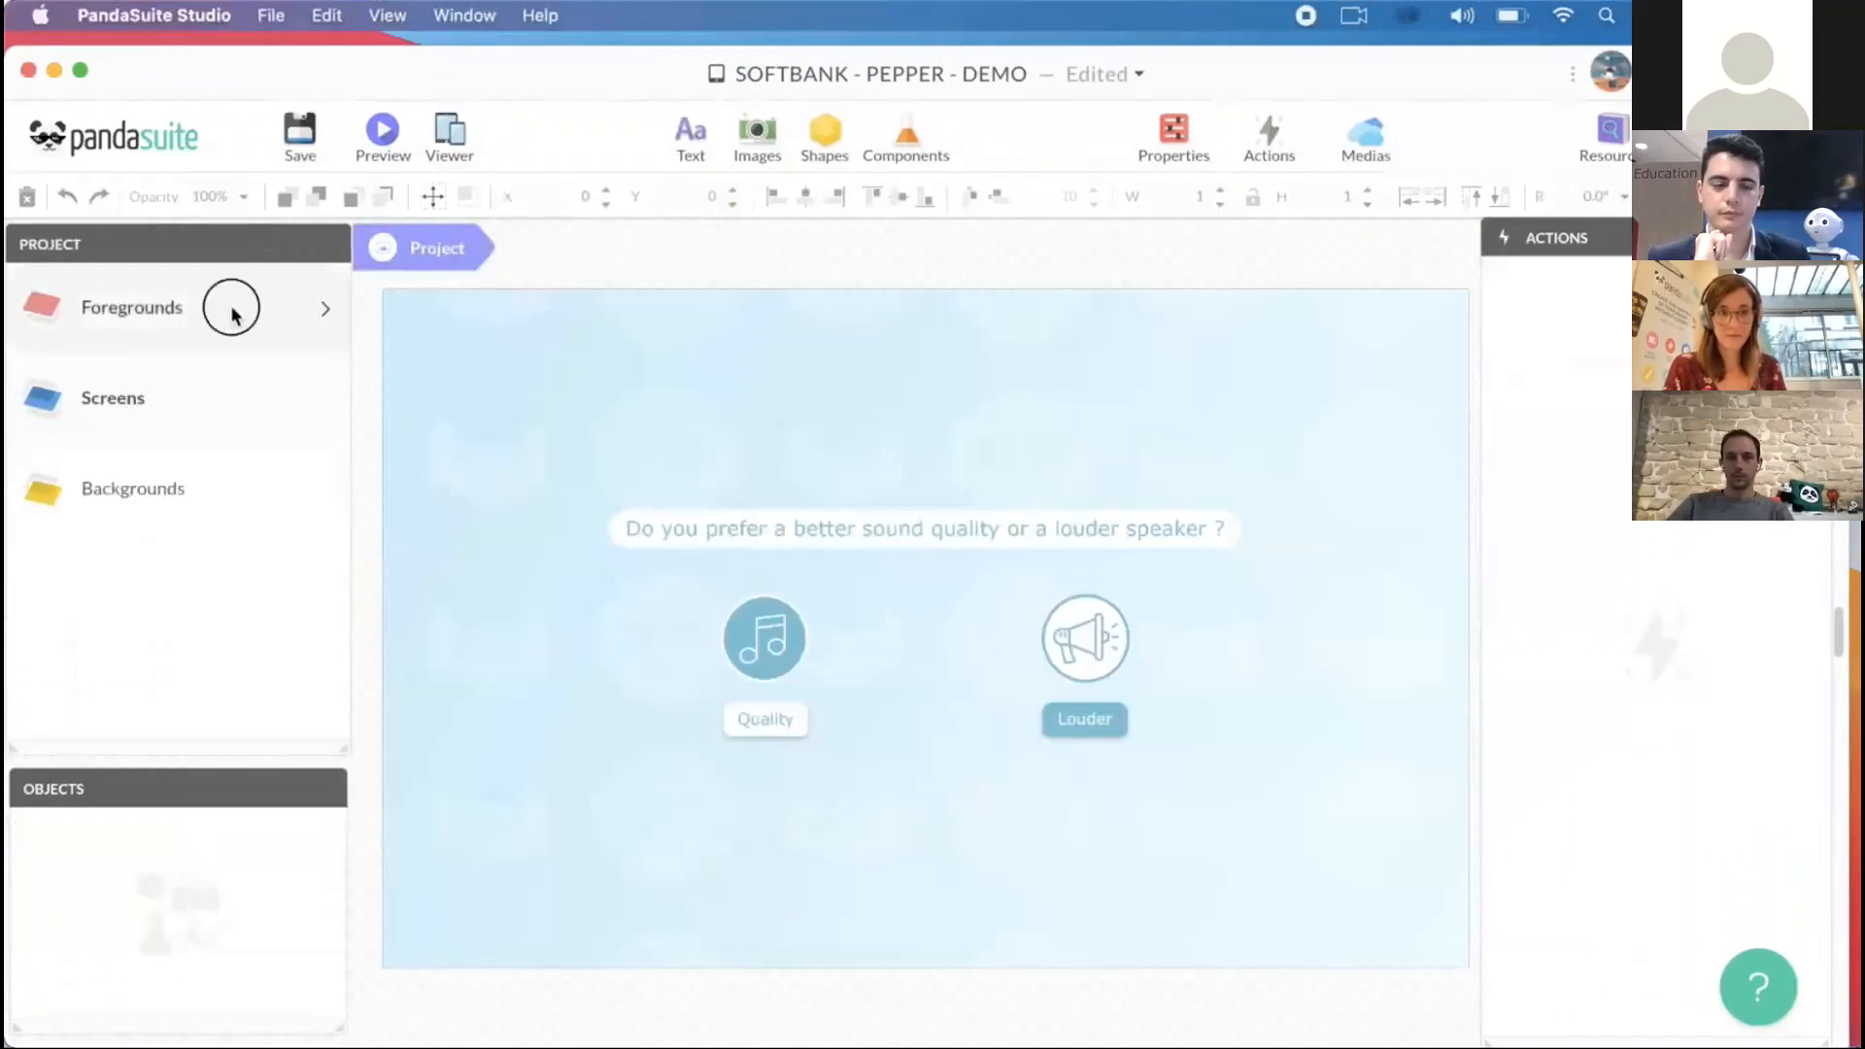
{"action": "left_click", "coordinate": [195, 825]}
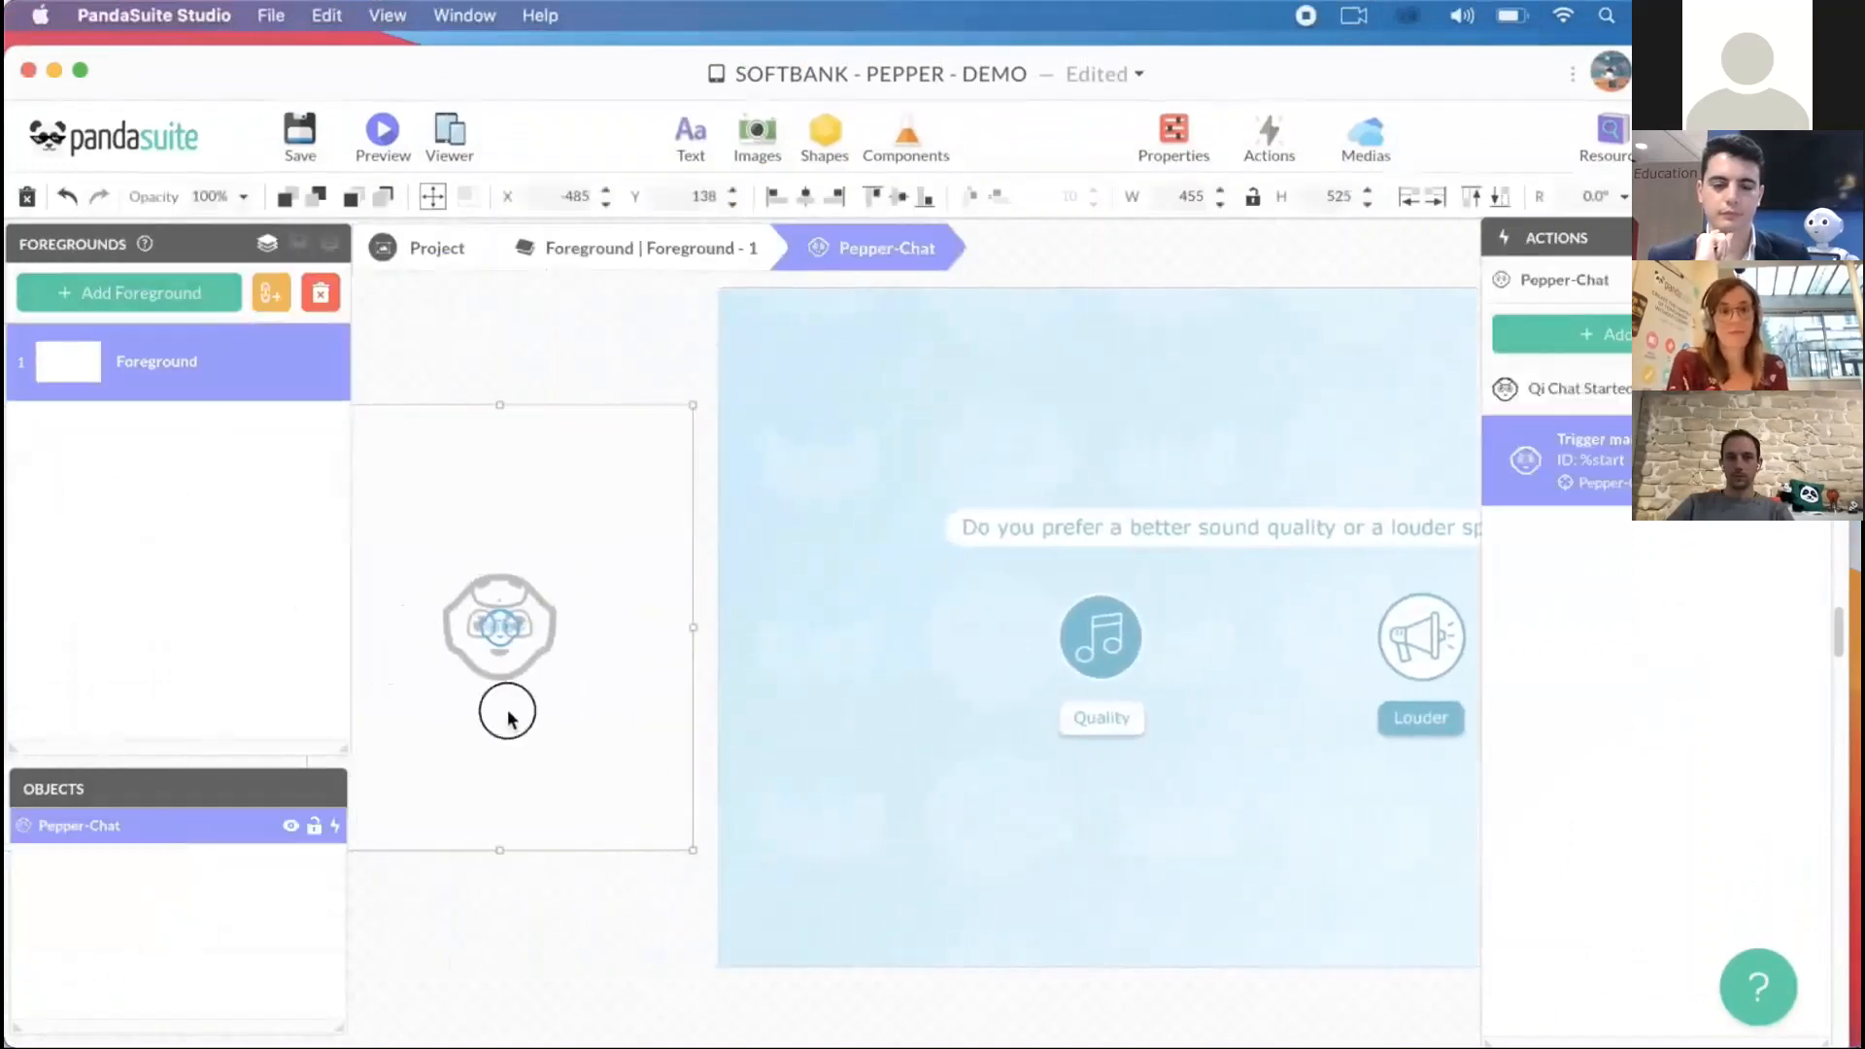
{"action": "double_click", "coordinate": [508, 716]}
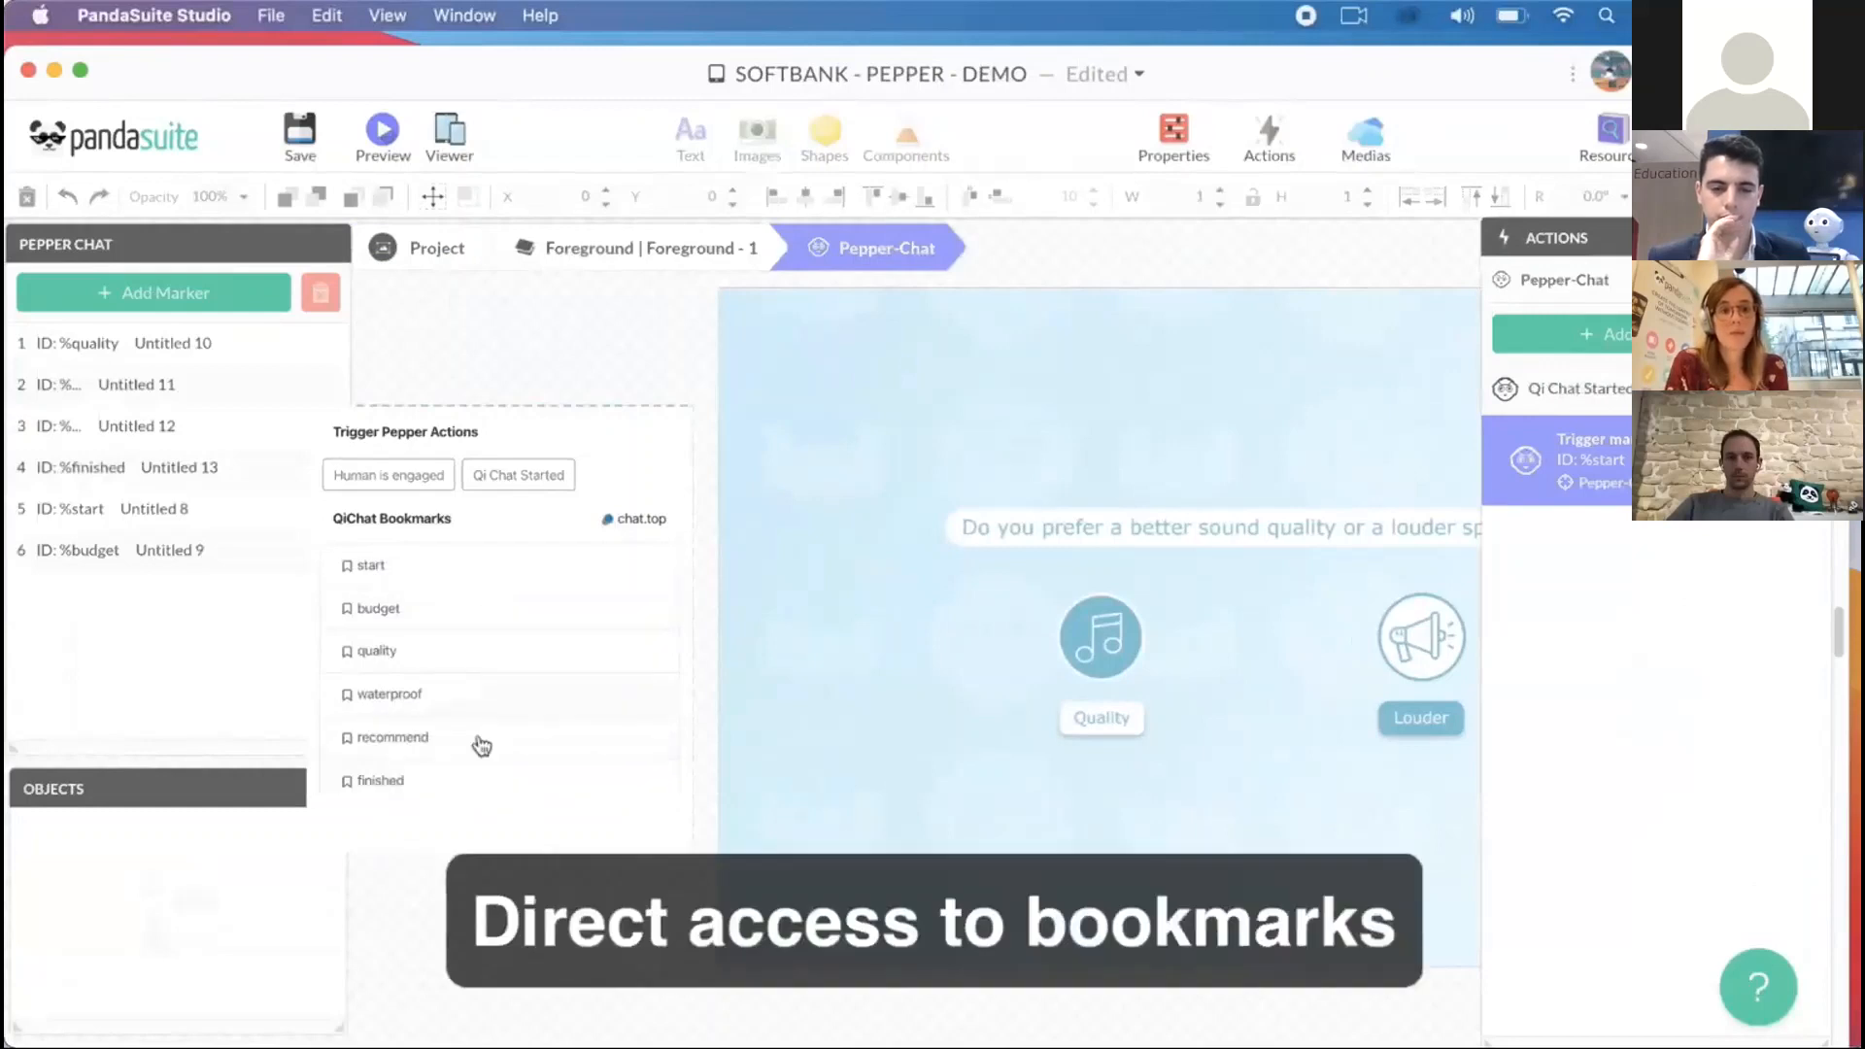
{"action": "left_click", "coordinate": [631, 250]}
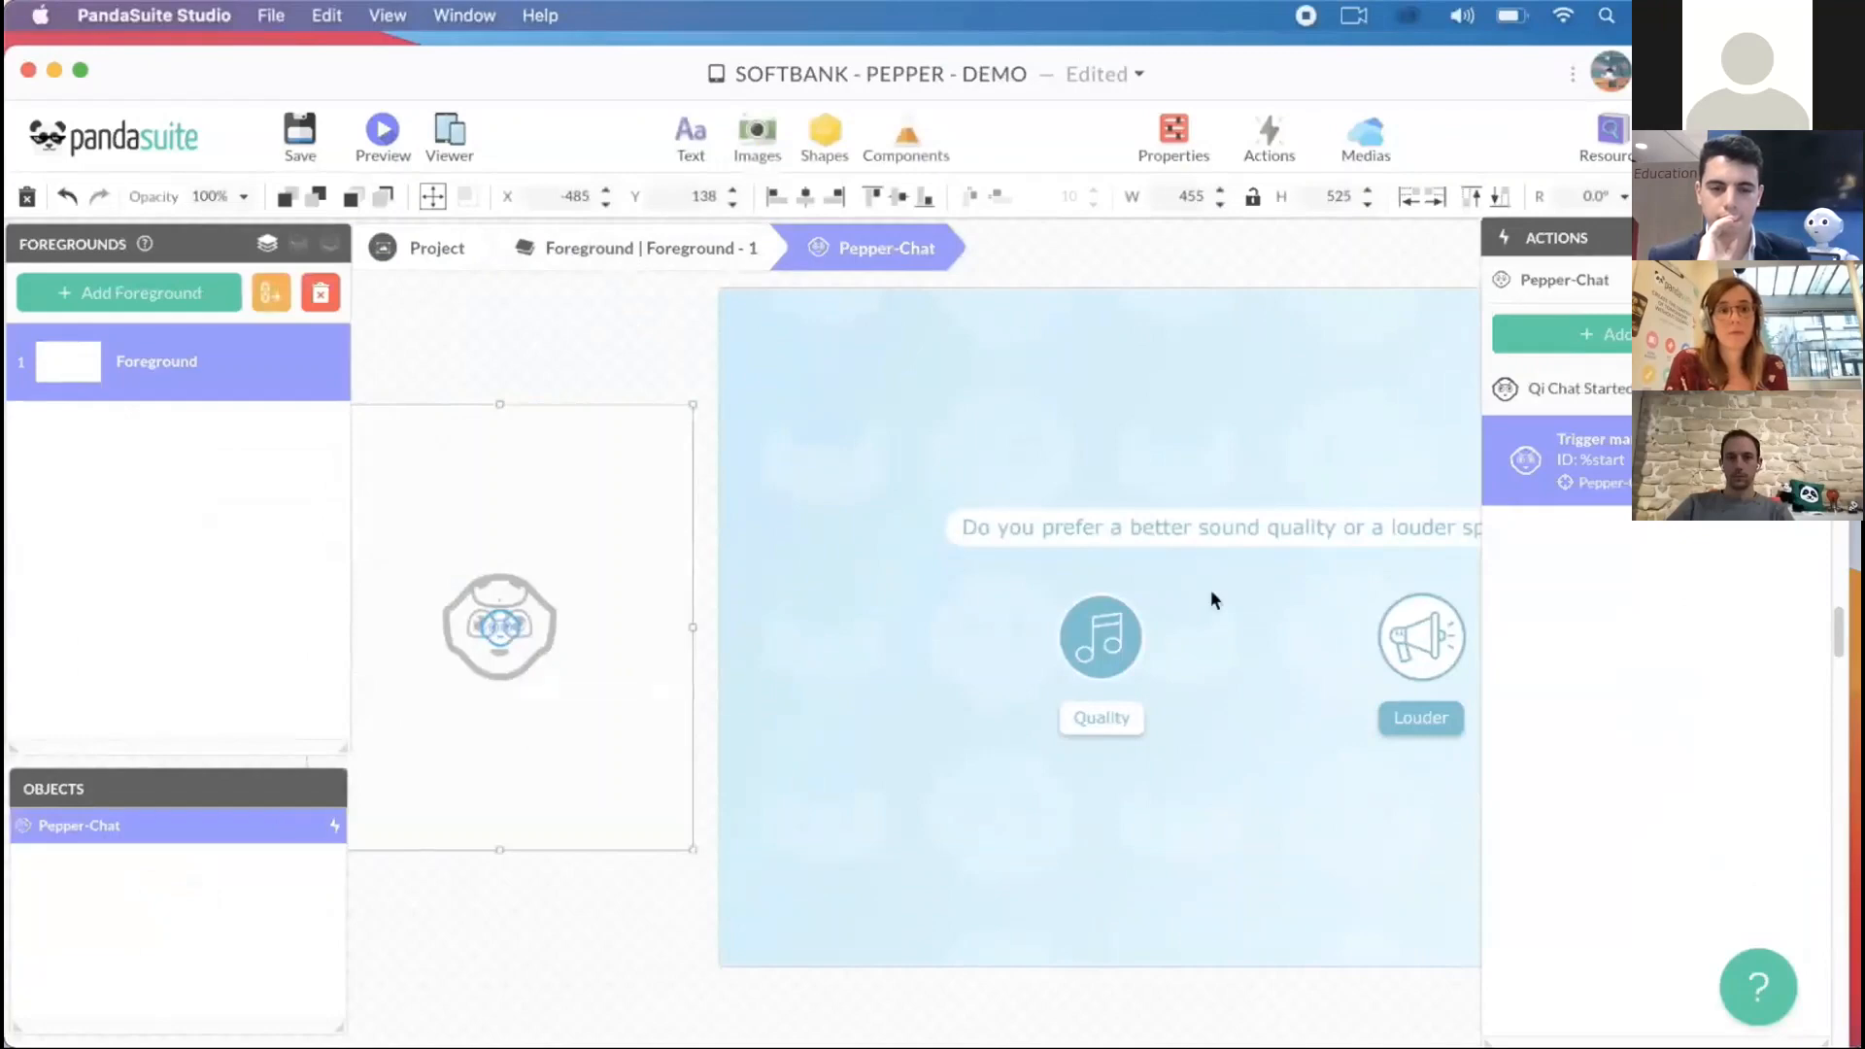
- Add an action to the Pepper-Chat component so that the %budget marker goes to the Budget state
{"action": "left_click", "coordinate": [1601, 335]}
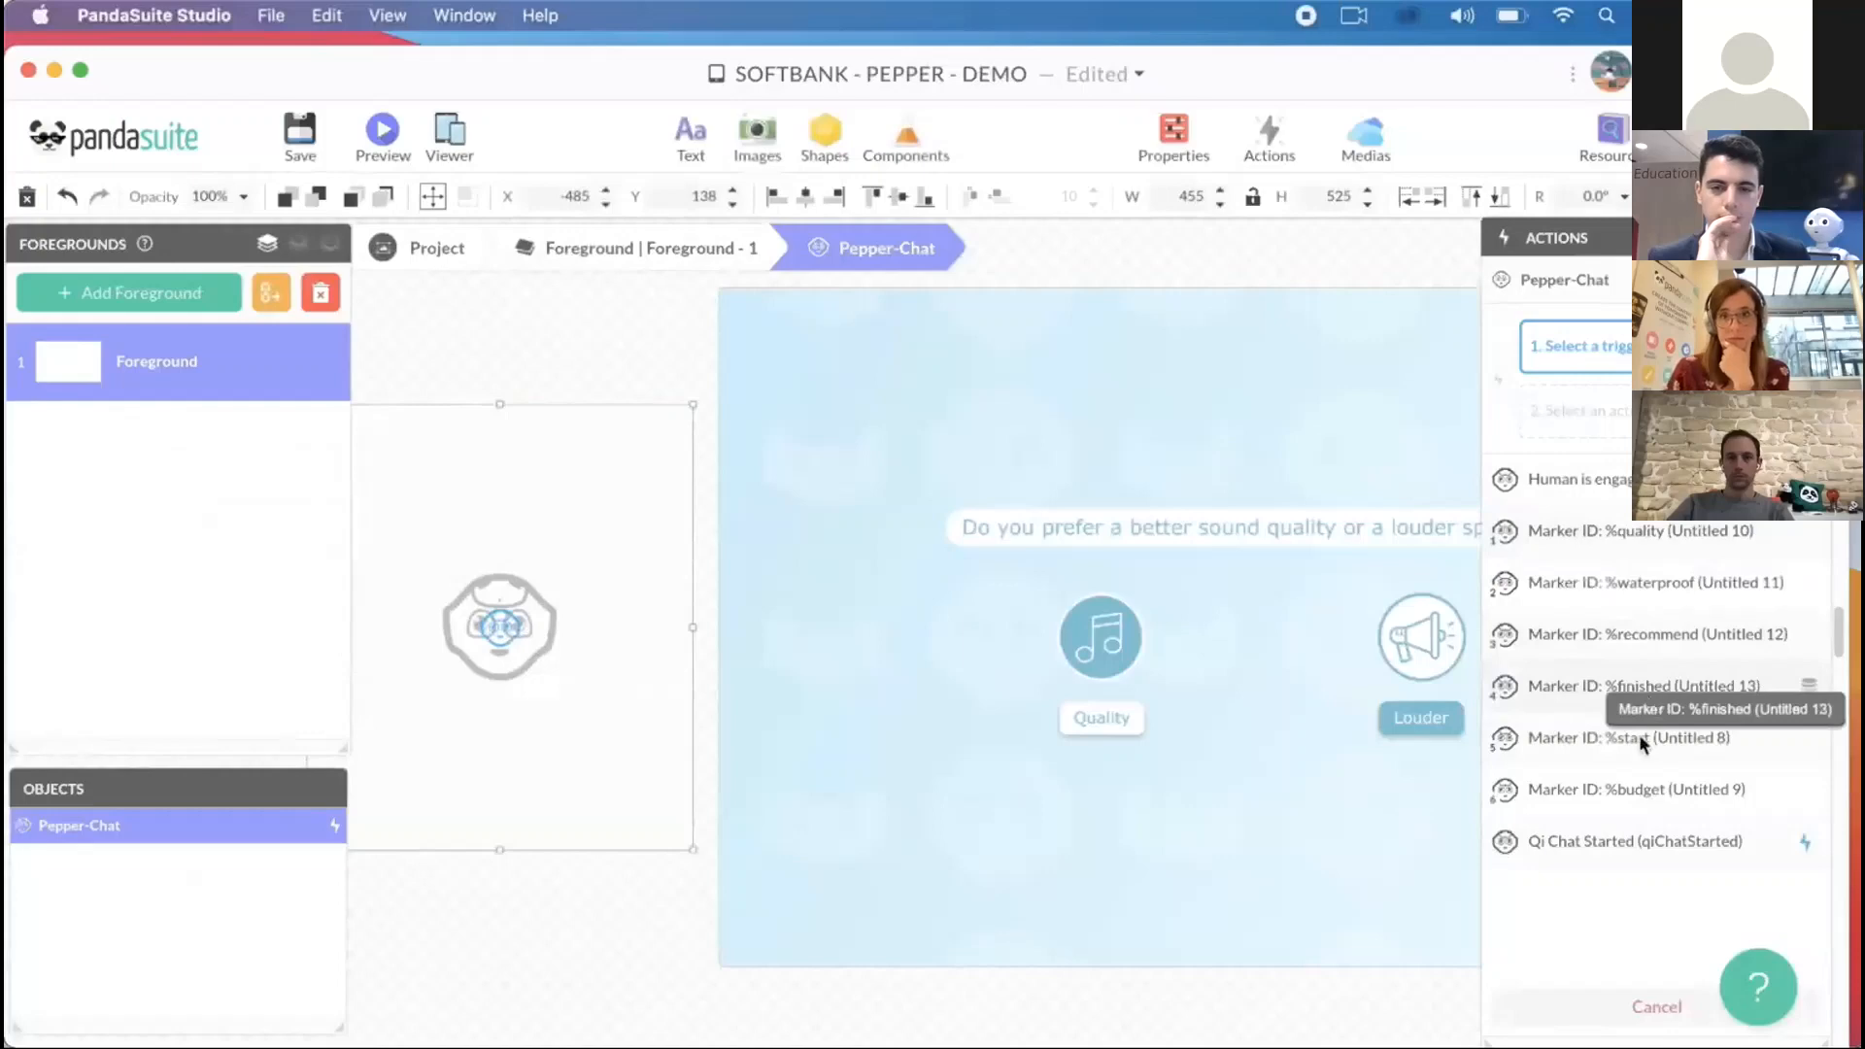
{"action": "left_click", "coordinate": [1642, 792]}
{"action": "left_click", "coordinate": [1646, 558]}
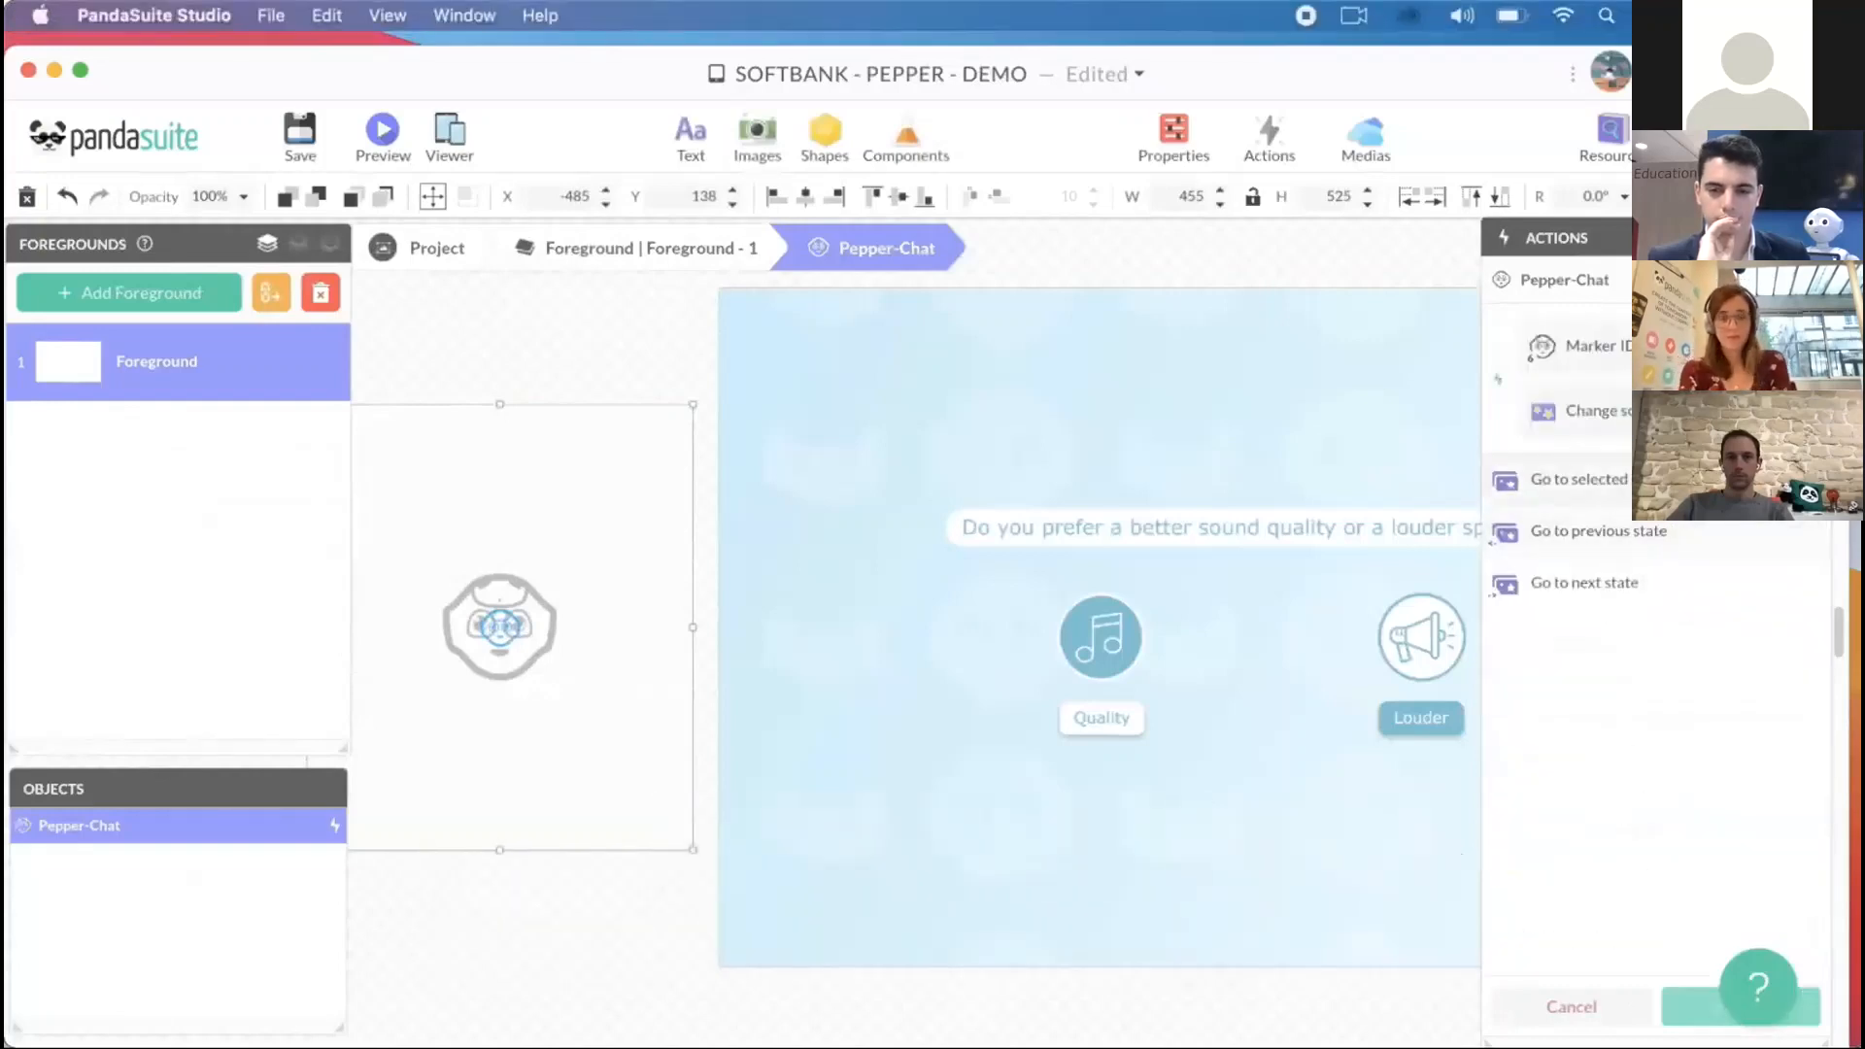
{"action": "left_click", "coordinate": [1651, 479]}
{"action": "left_click", "coordinate": [1642, 530]}
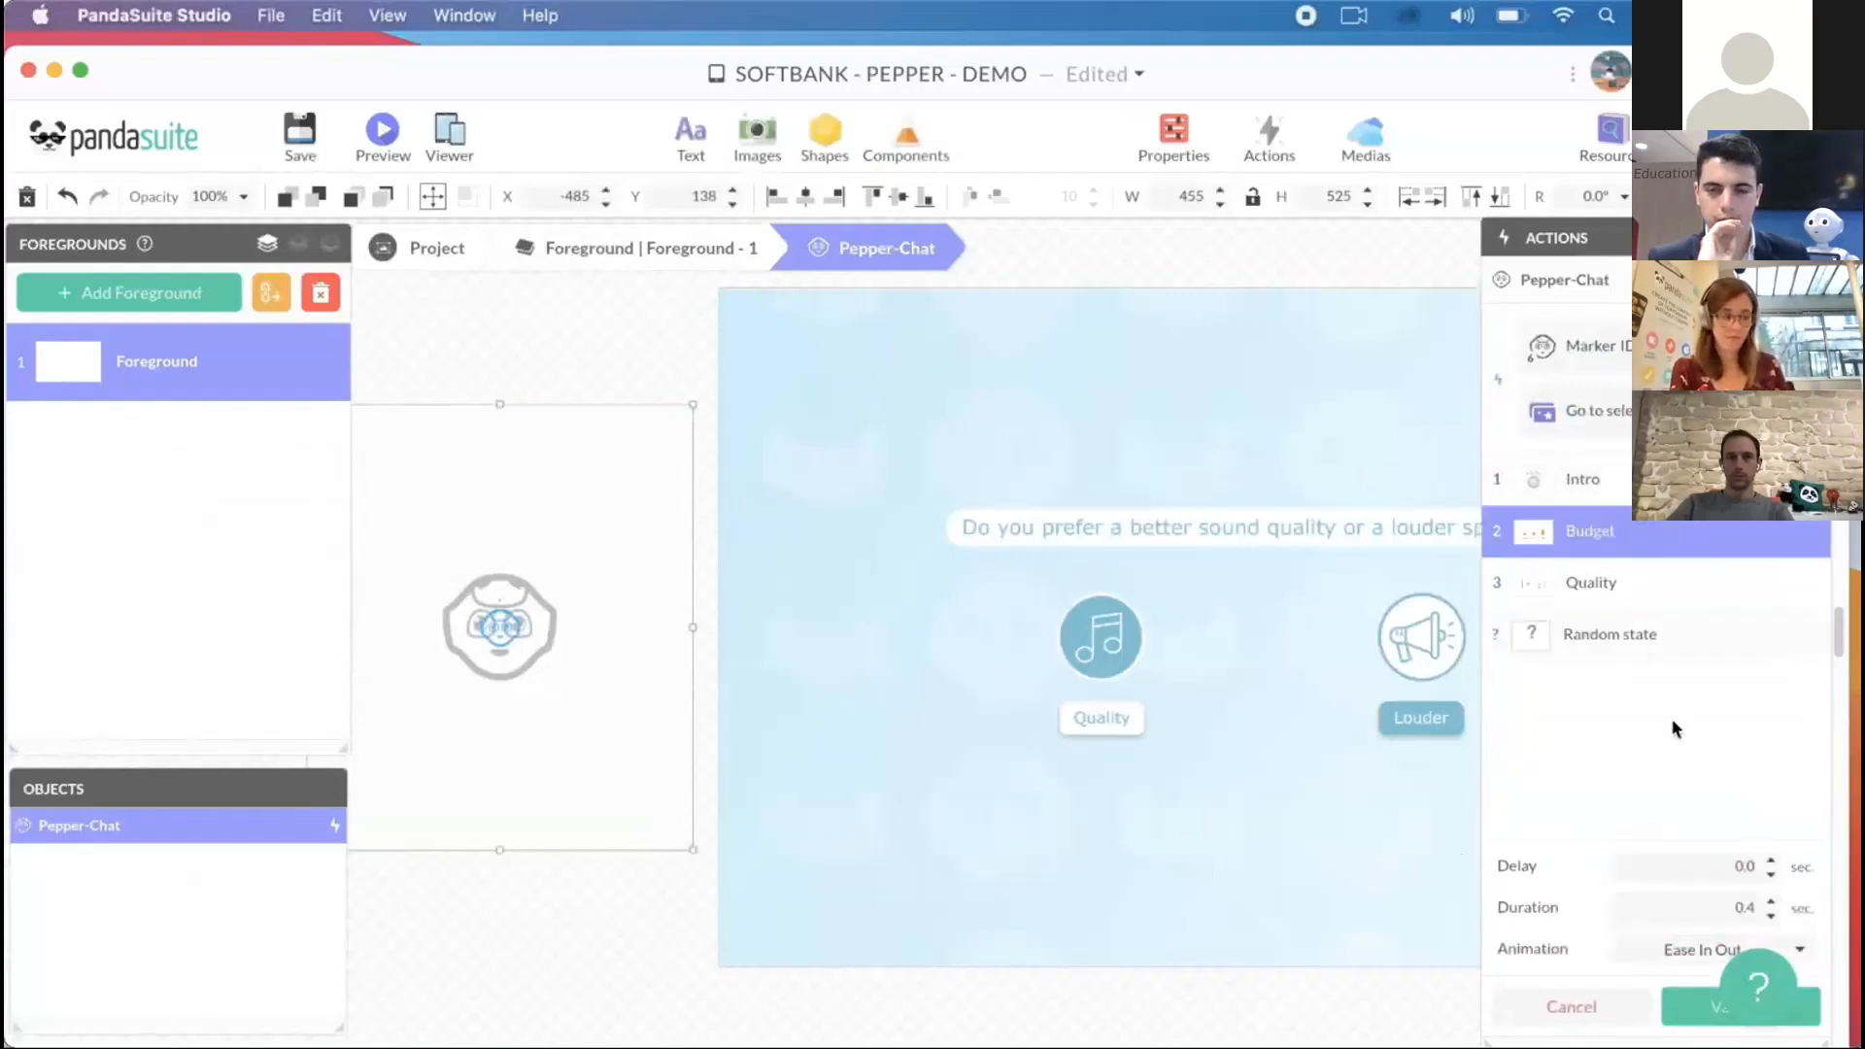
{"action": "left_click", "coordinate": [1687, 1005]}
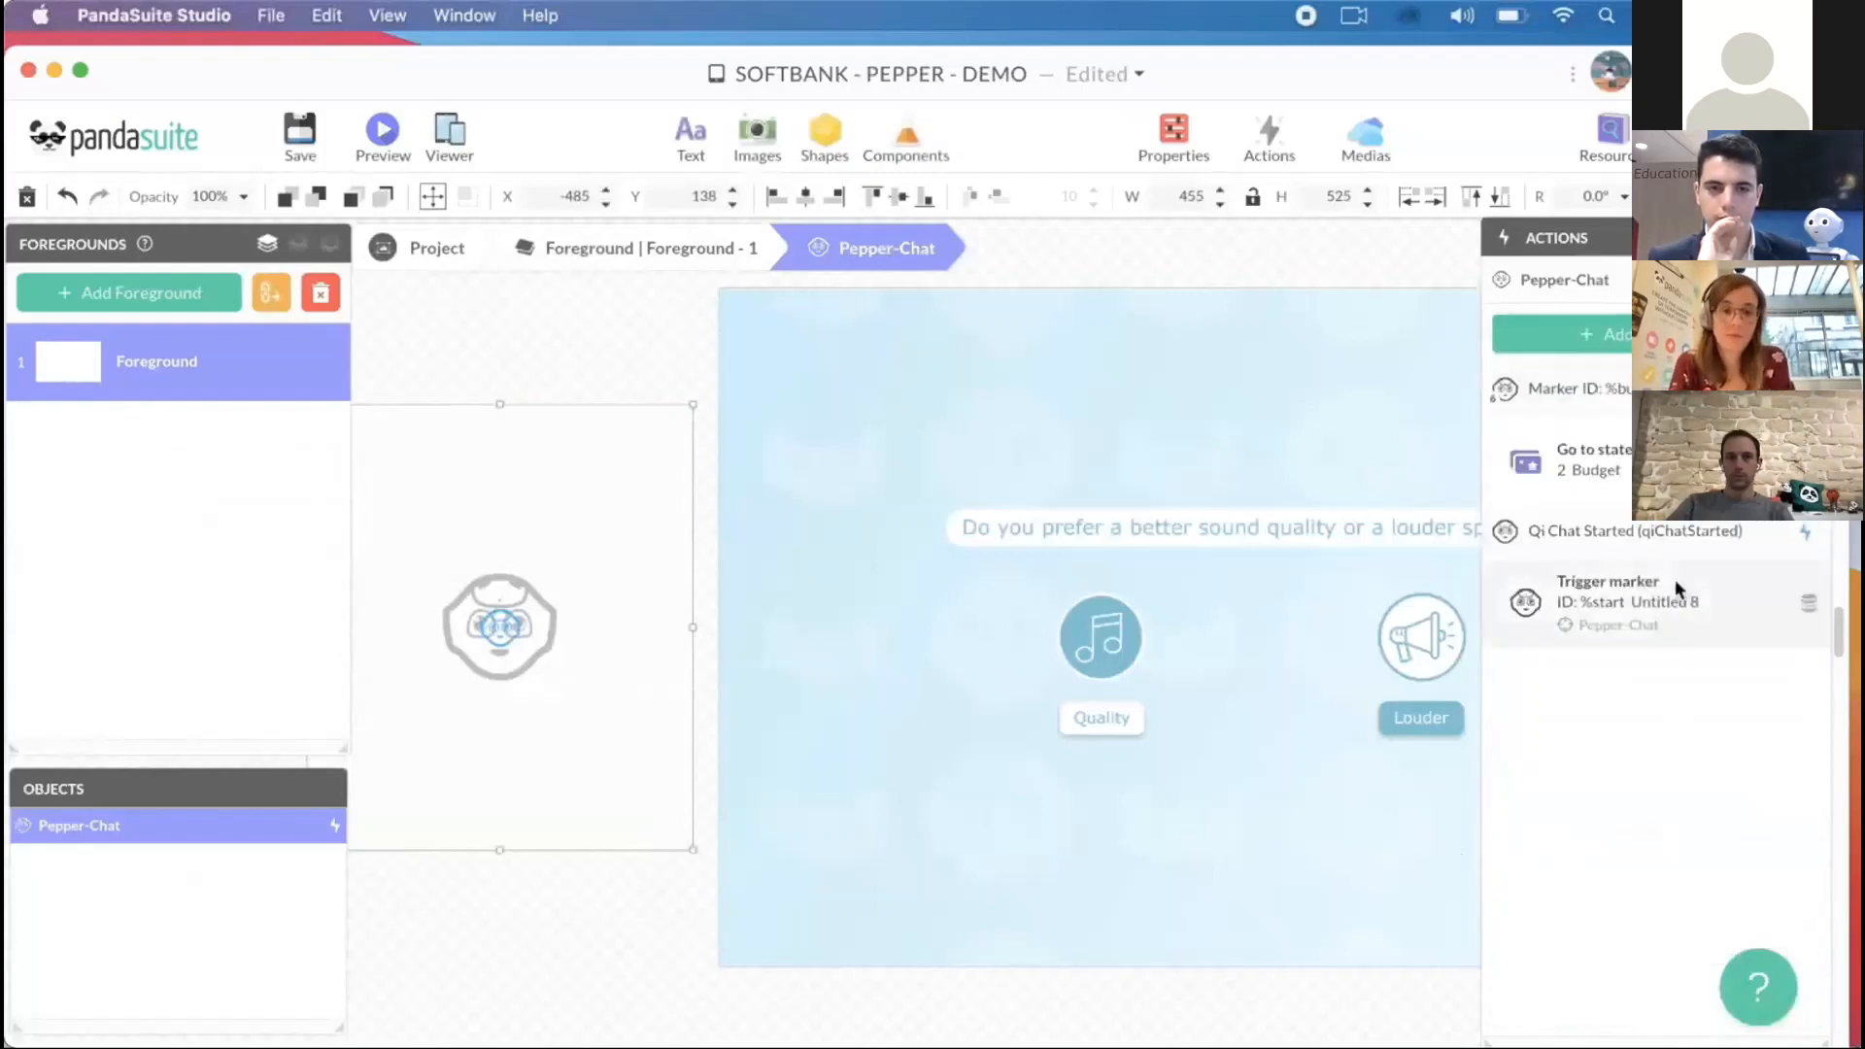
- Add an action to Pepper-Chat so that the %quality marker goes to the Quality state, and save the project
{"action": "left_click", "coordinate": [1603, 334]}
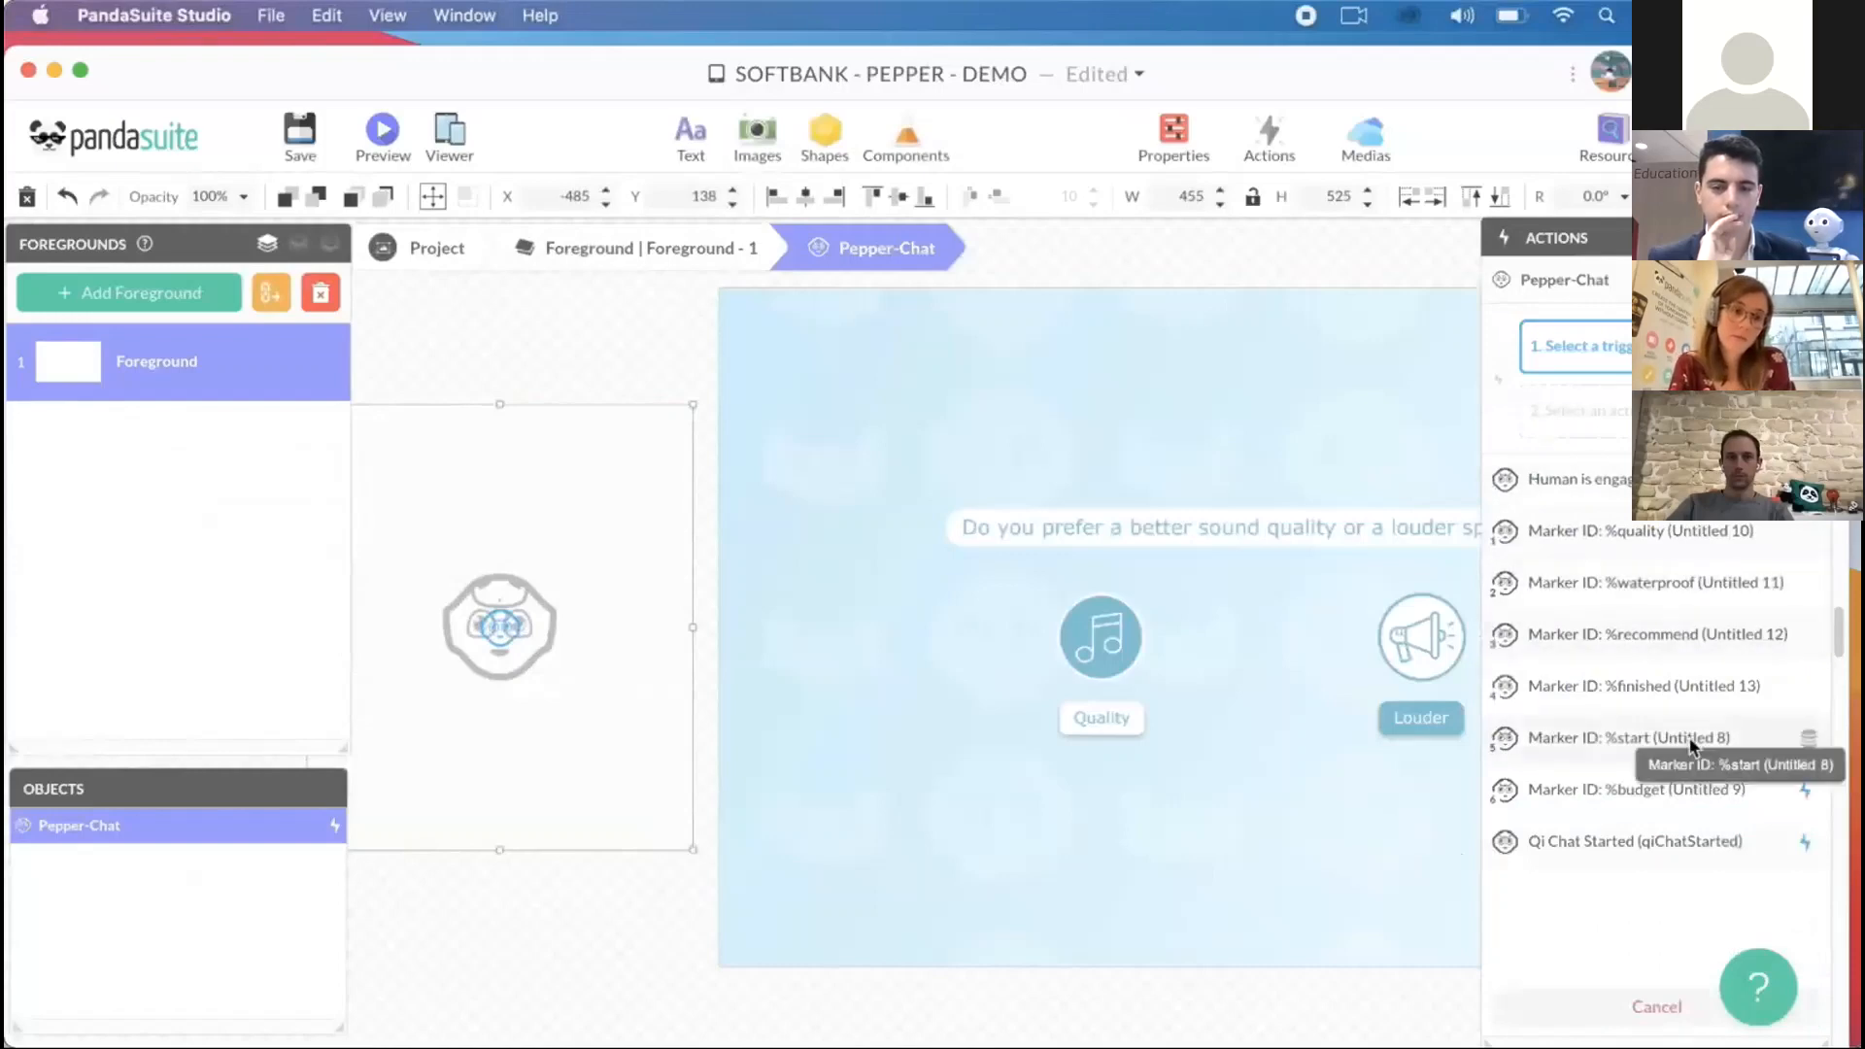
{"action": "left_click", "coordinate": [1669, 533]}
{"action": "left_click", "coordinate": [1630, 549]}
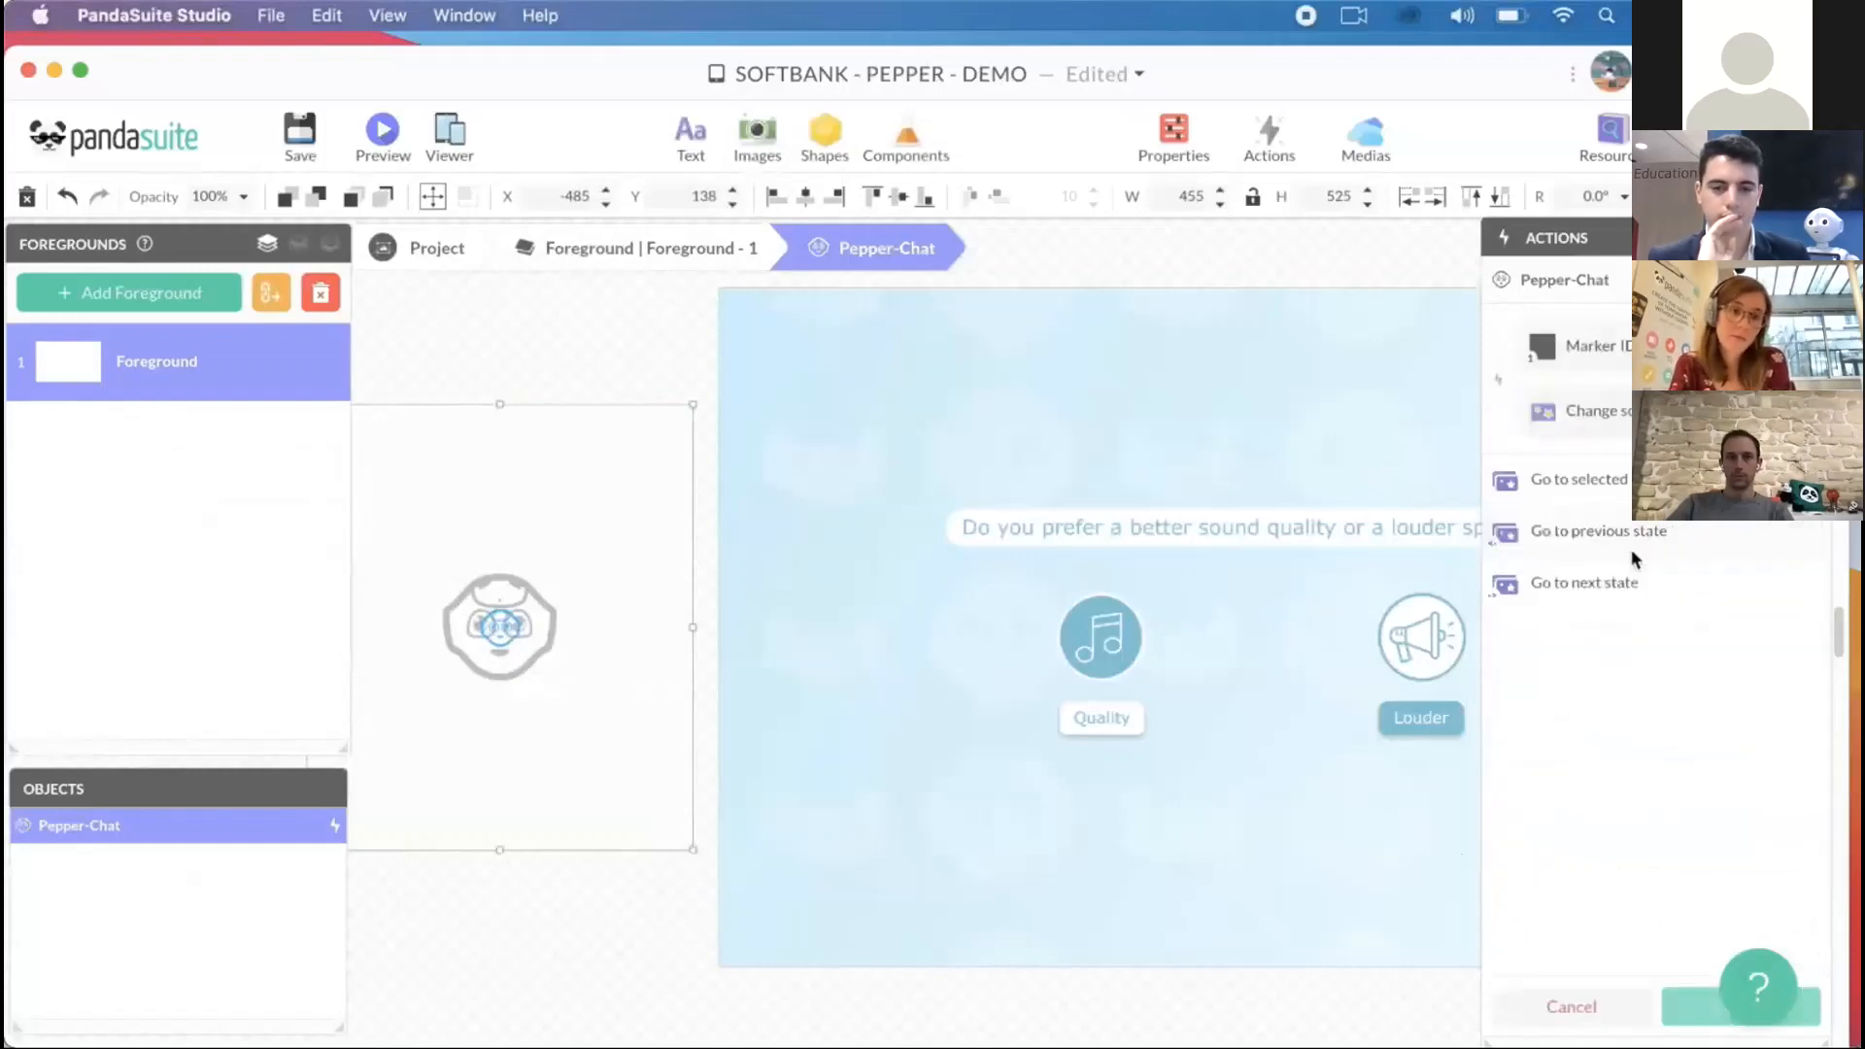
{"action": "left_click", "coordinate": [1593, 479]}
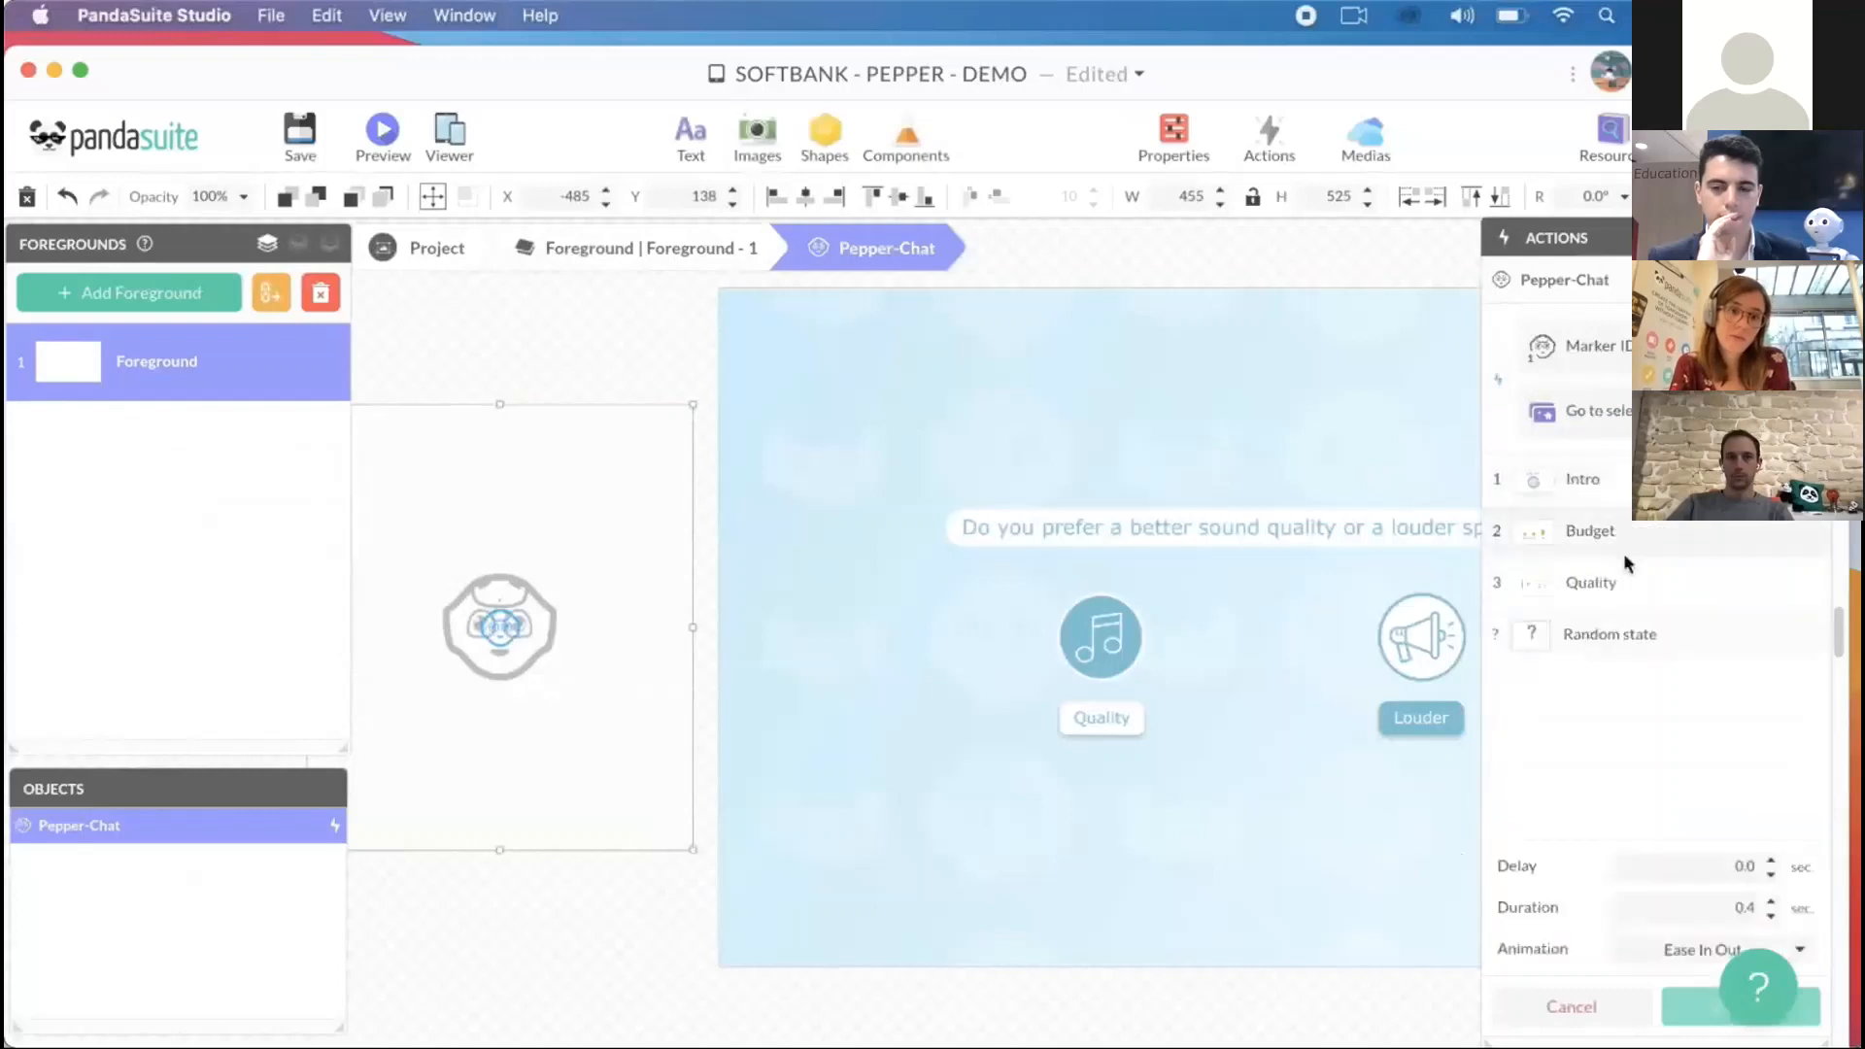
{"action": "left_click", "coordinate": [1624, 582]}
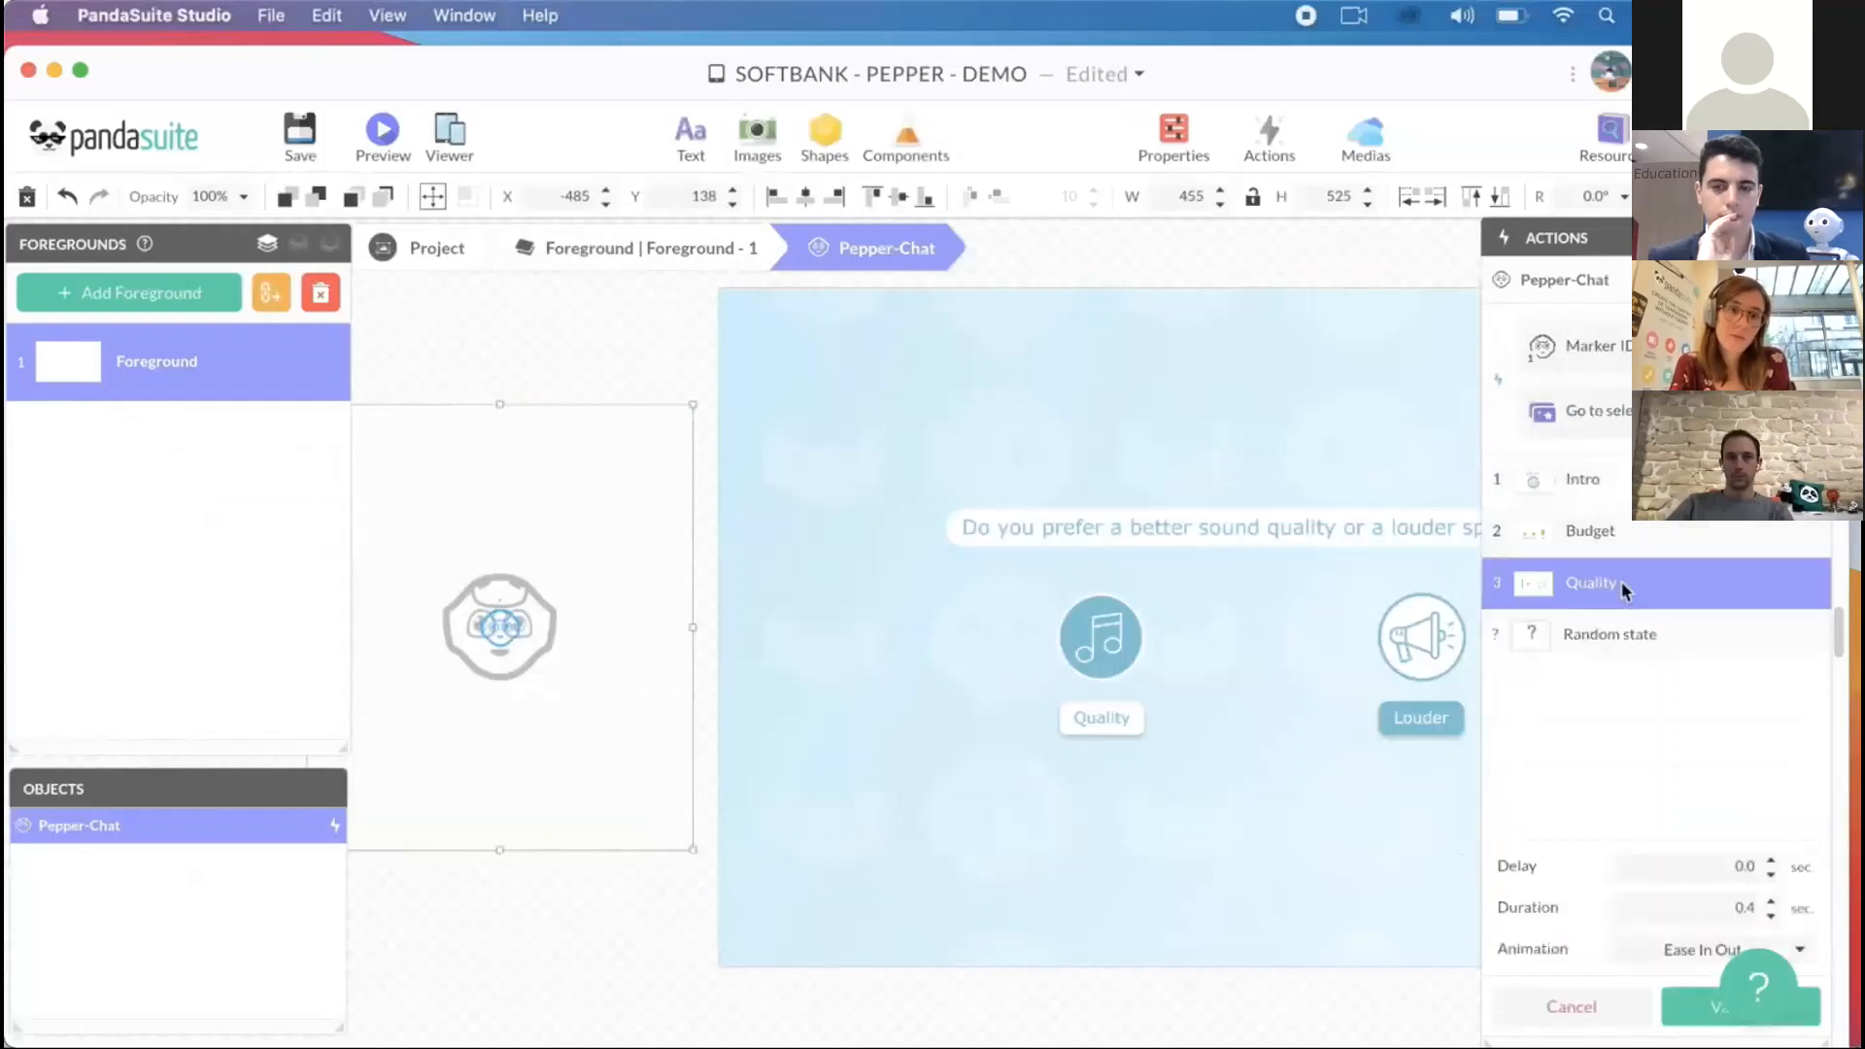
{"action": "left_click", "coordinate": [1690, 1013]}
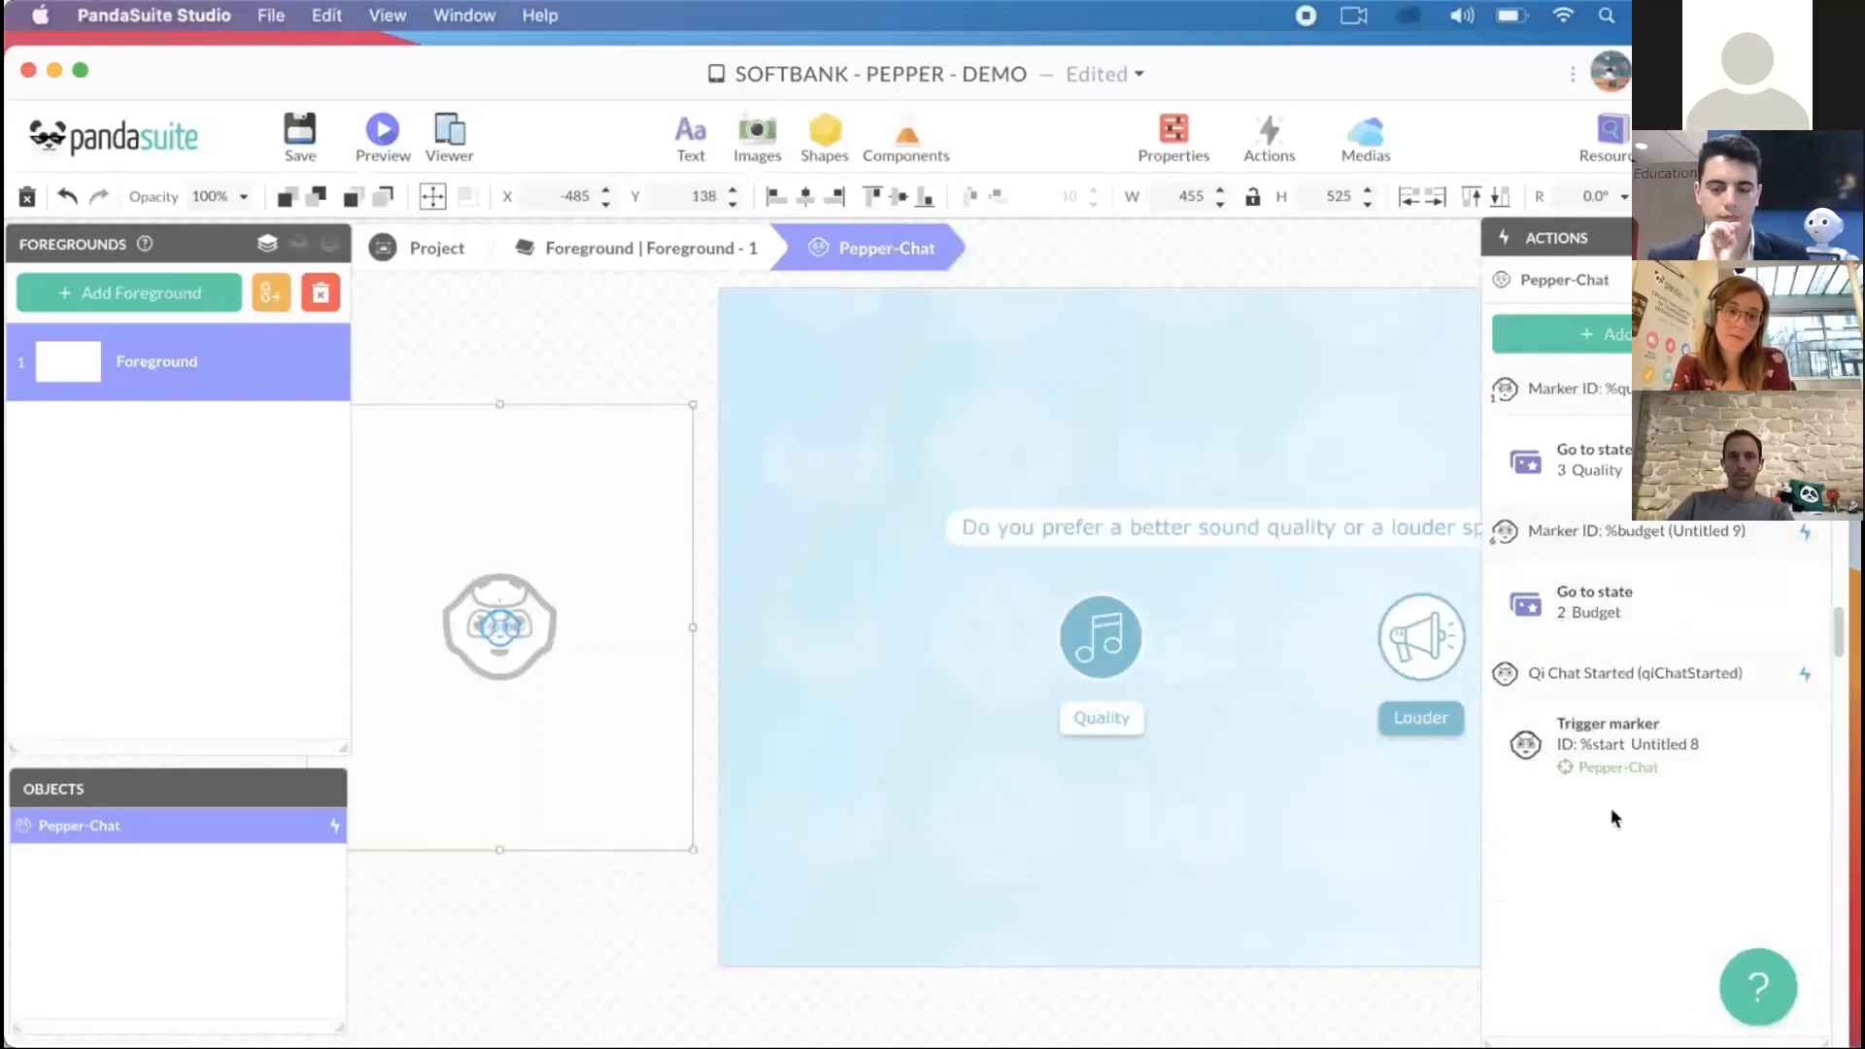
{"action": "left_click", "coordinate": [289, 136]}
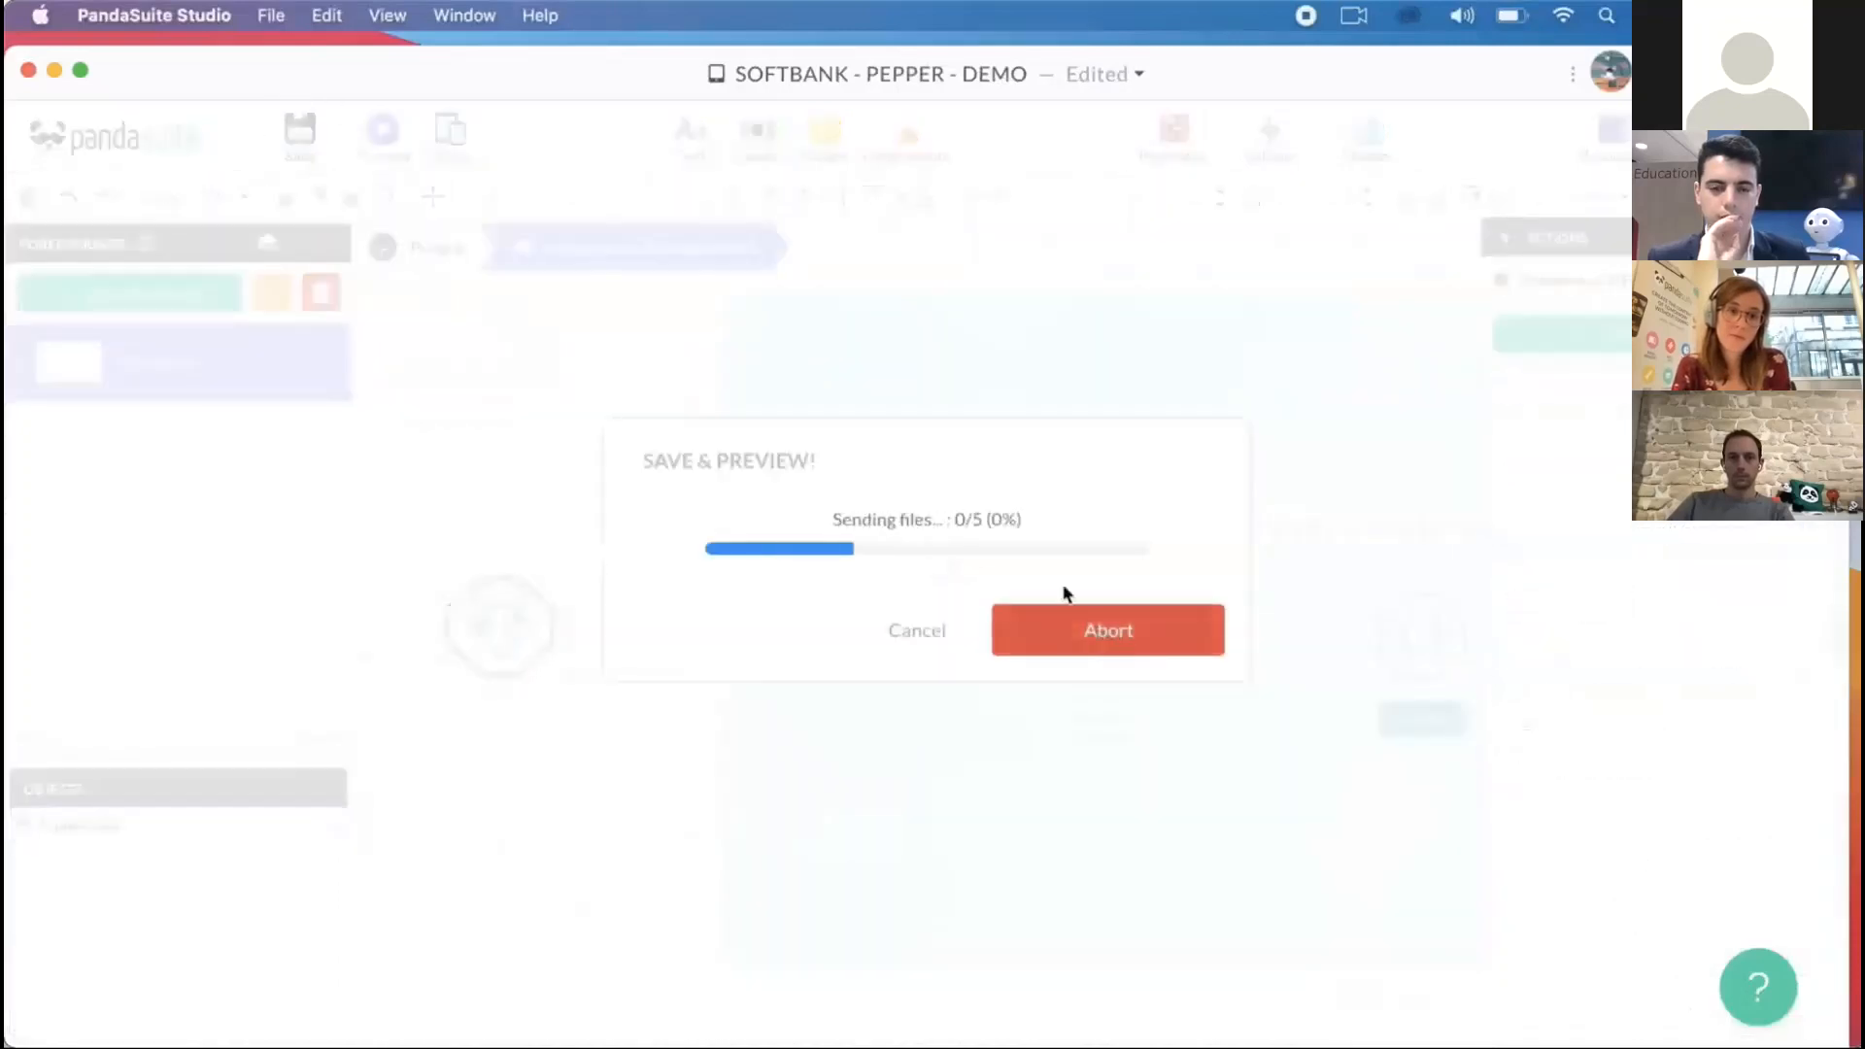